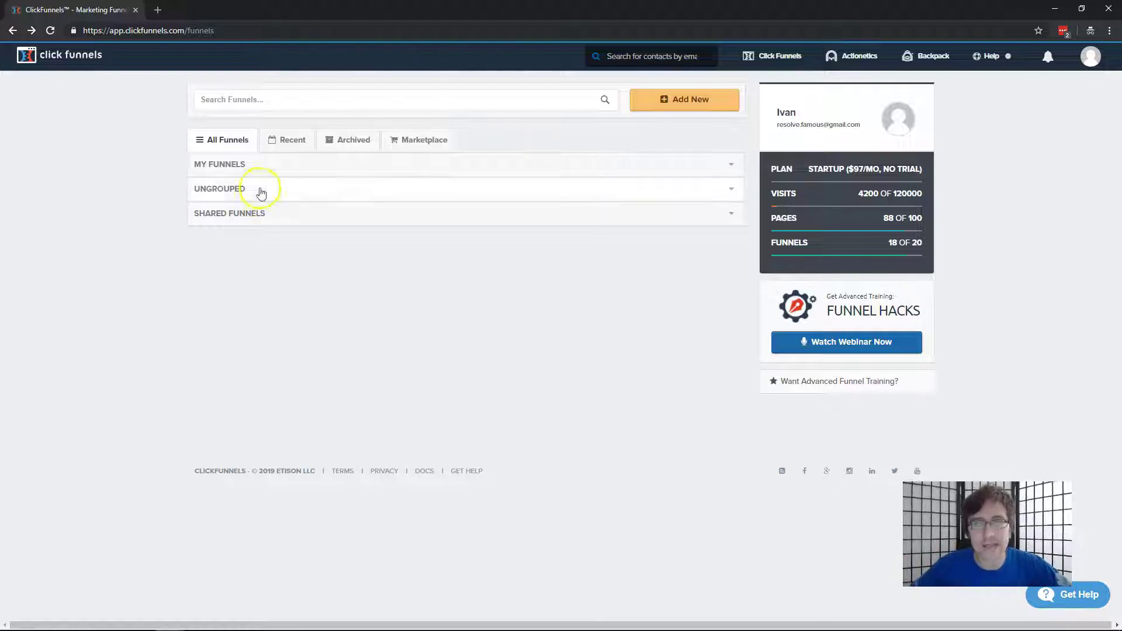
- Start a new funnel in the Classic Funnel Builder with the Host Webinar goal and the Webinar Replay type
click(655, 108)
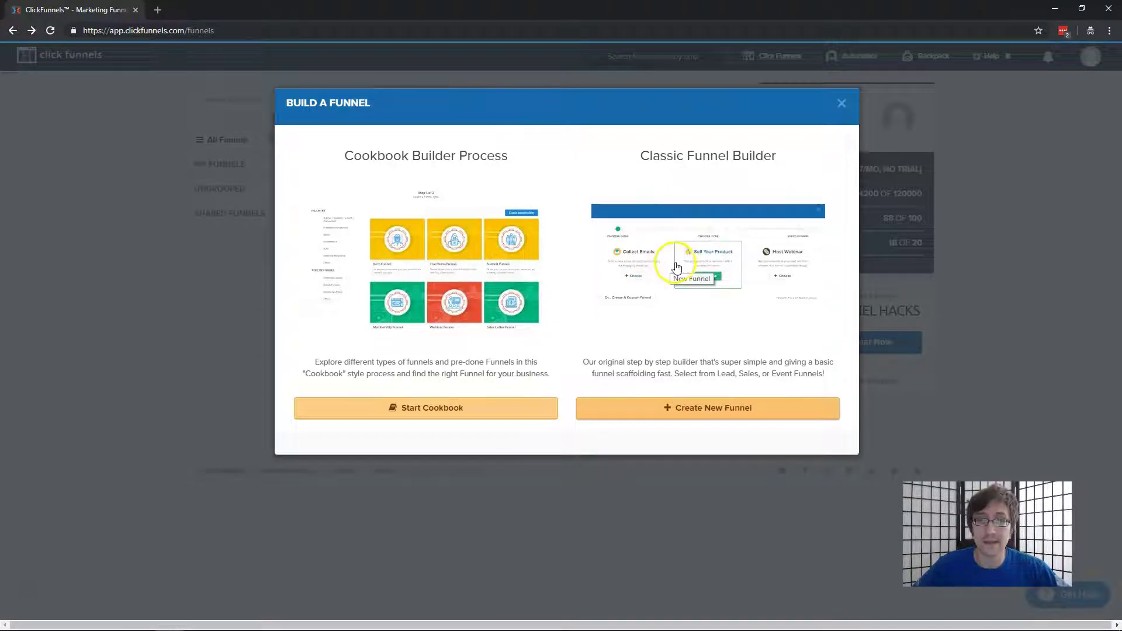
click(643, 406)
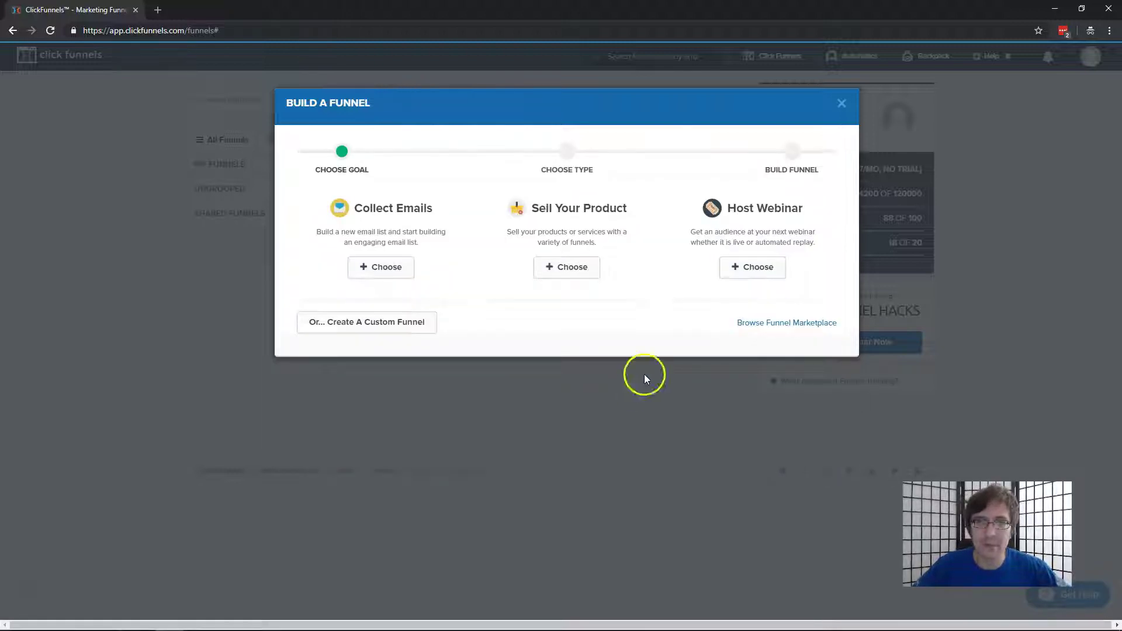
click(735, 267)
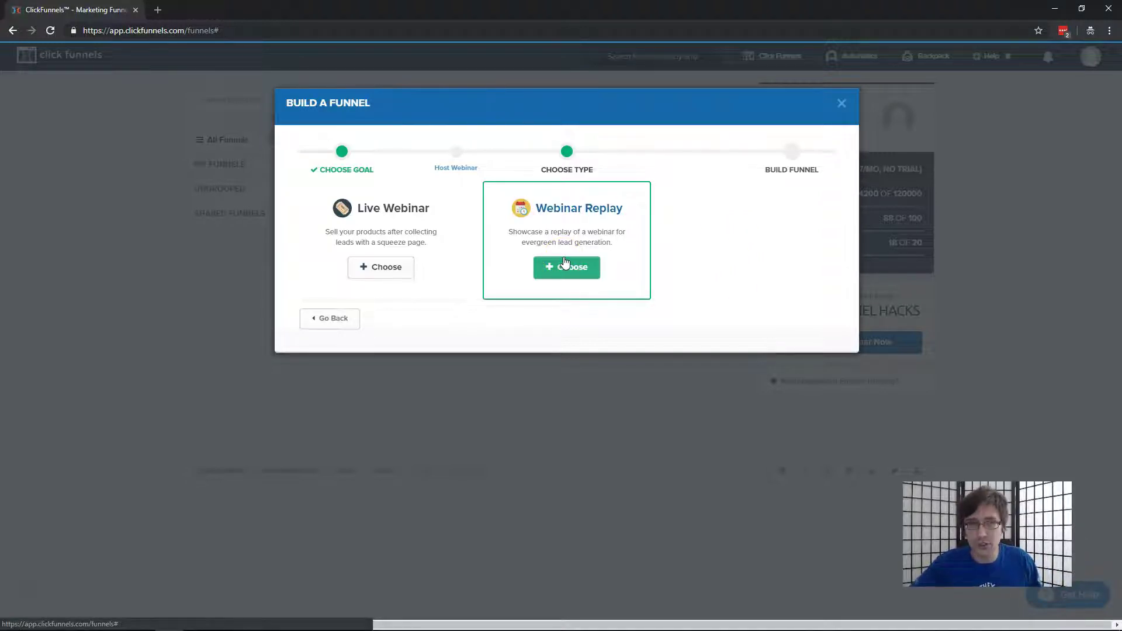
click(398, 252)
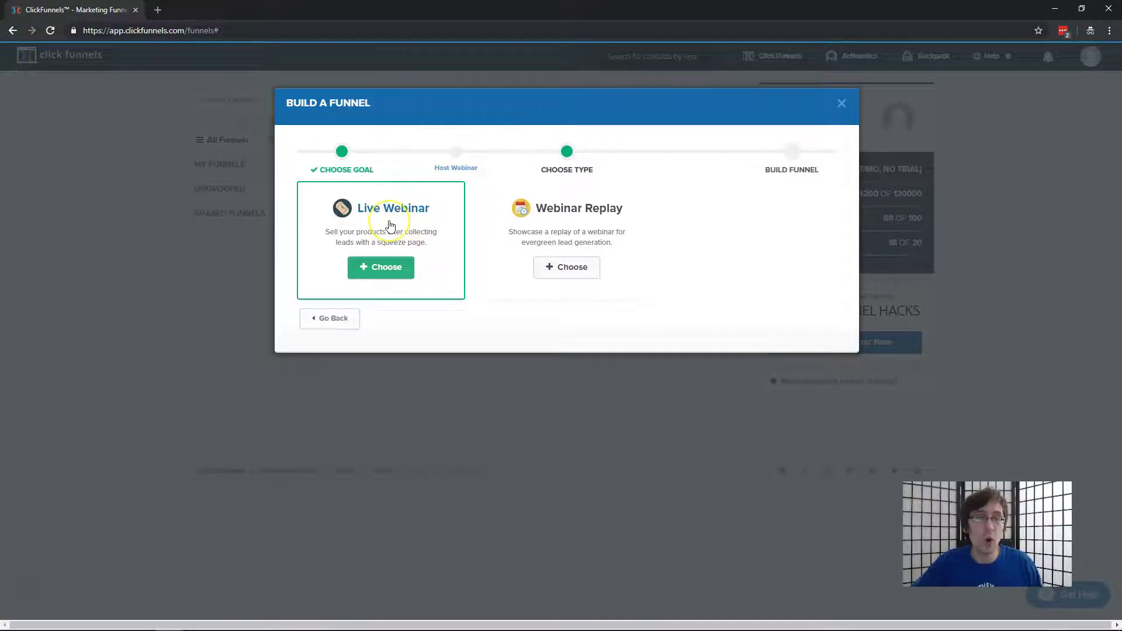
click(554, 267)
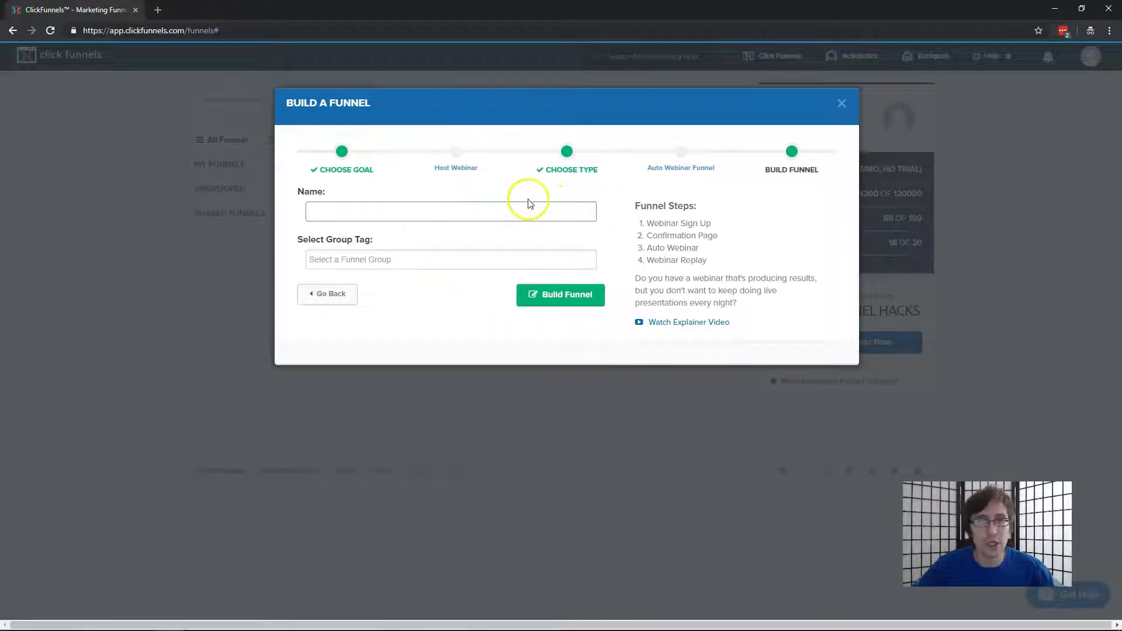
- Name the funnel "Webinar Replay" and build it
click(464, 204)
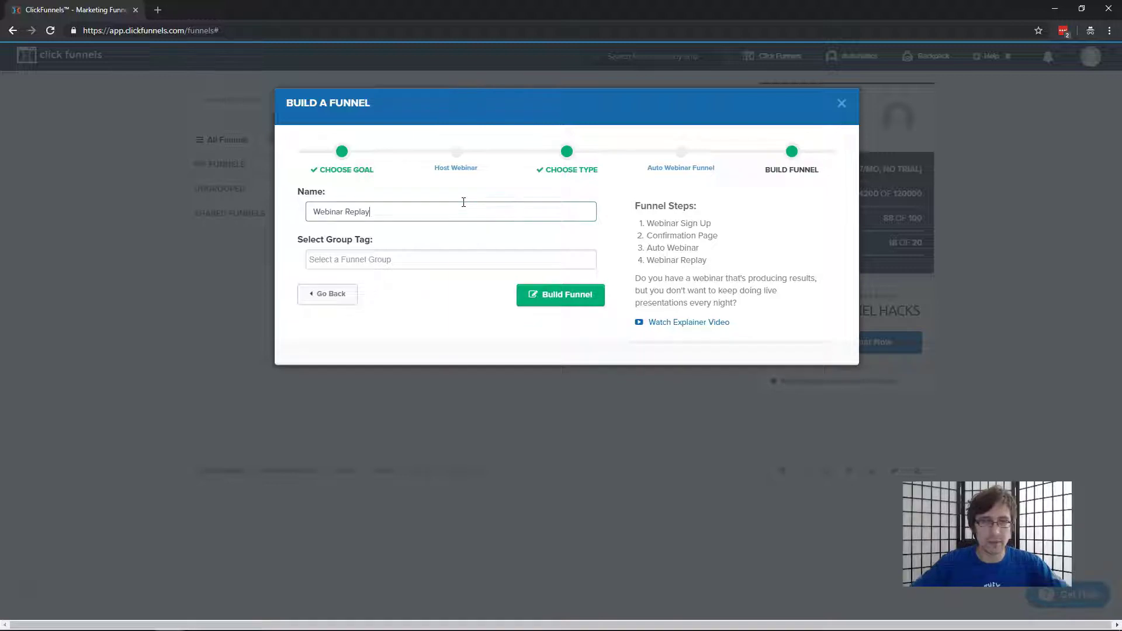
drag(642, 221, 705, 260)
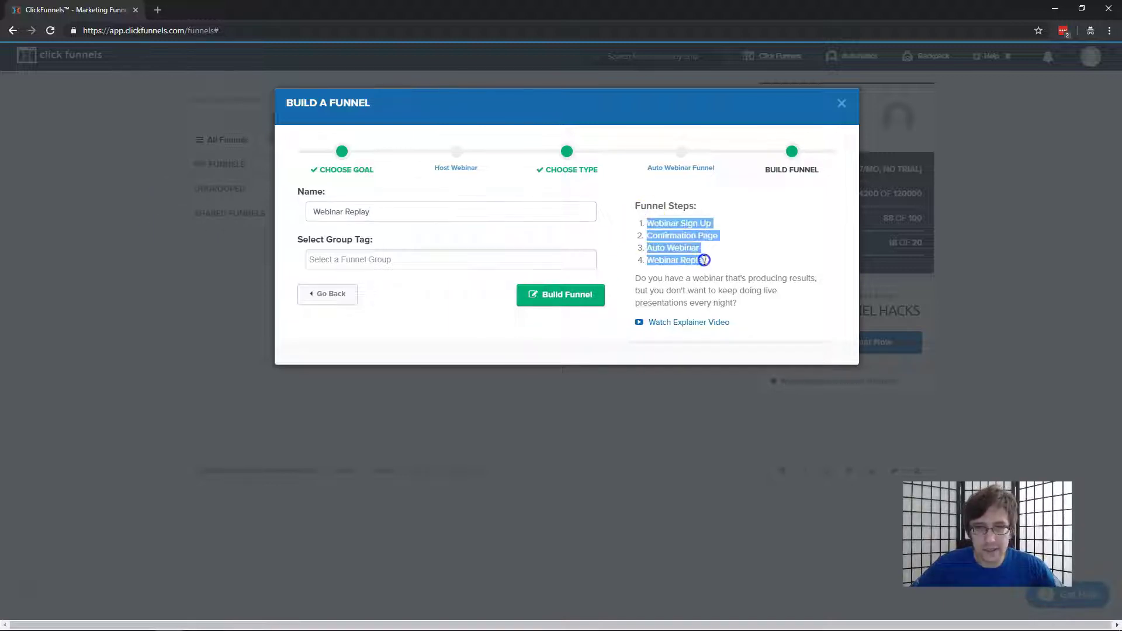
click(571, 301)
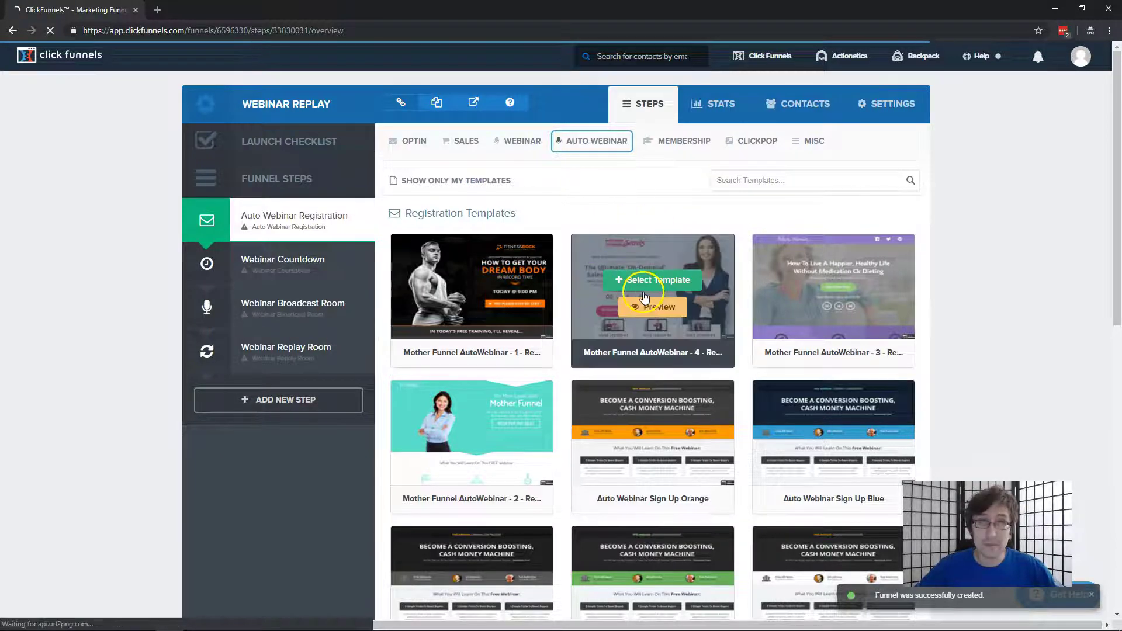
- Apply the "Auto Webinar Text" template to the Auto Webinar Registration step
scroll(673, 292, down, 8)
scroll(675, 299, down, 3)
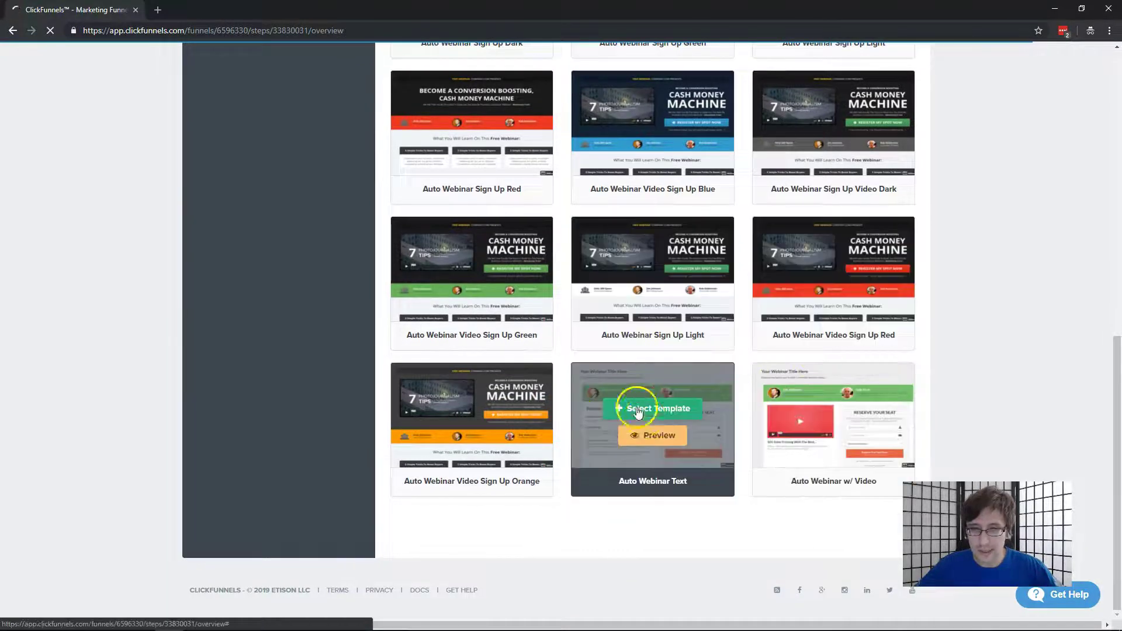
click(680, 409)
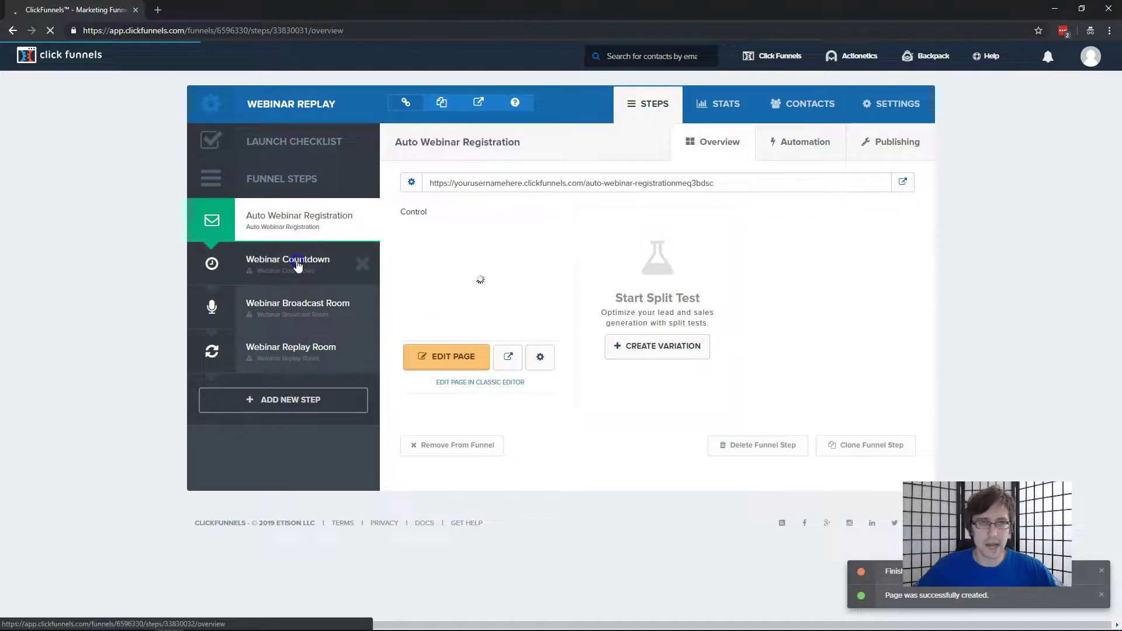
- Apply the "Auto Webinar Thank You" template to the Webinar Countdown step
click(297, 264)
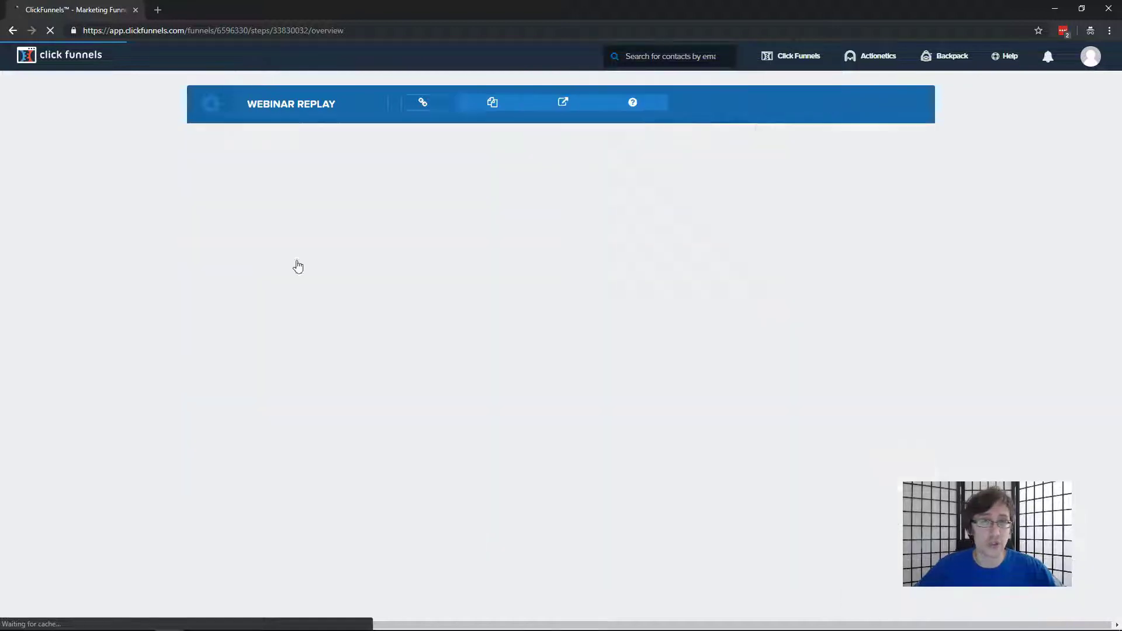
click(296, 268)
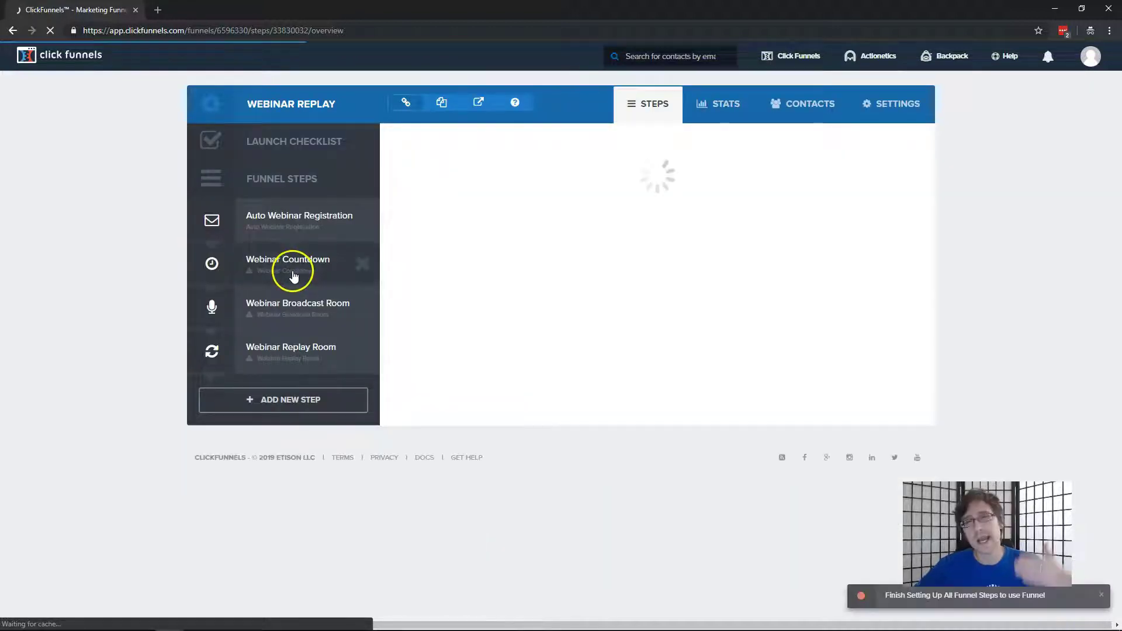
mouse_move(475, 294)
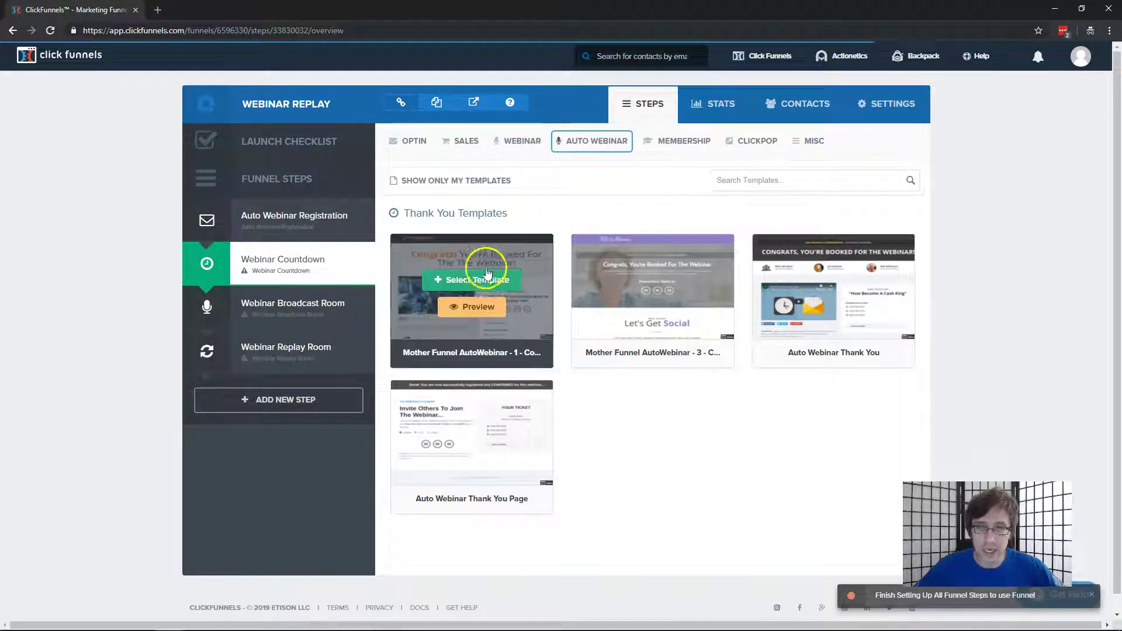
click(866, 278)
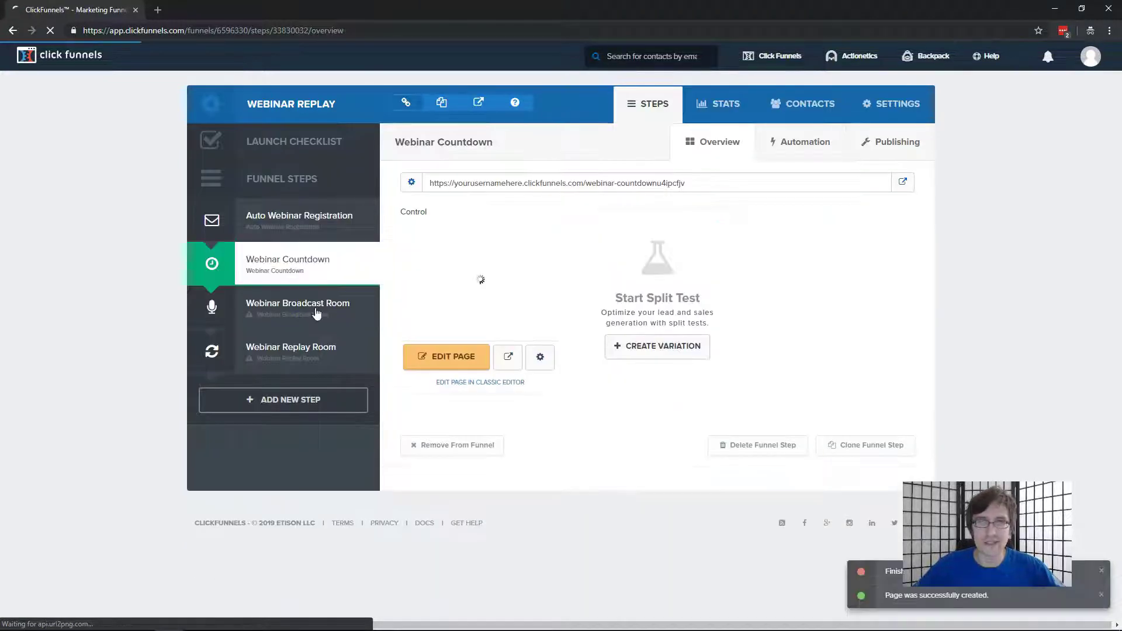
- Apply the "Mother Funnel Webinar - 9" broadcast template to the Webinar Broadcast Room step
click(292, 294)
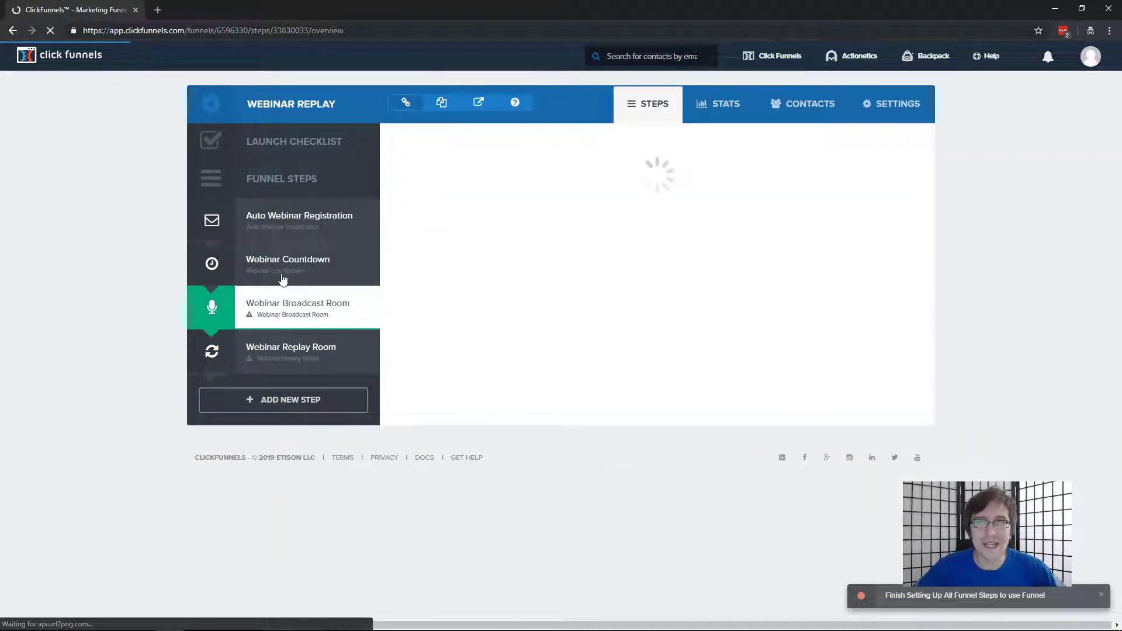
click(296, 272)
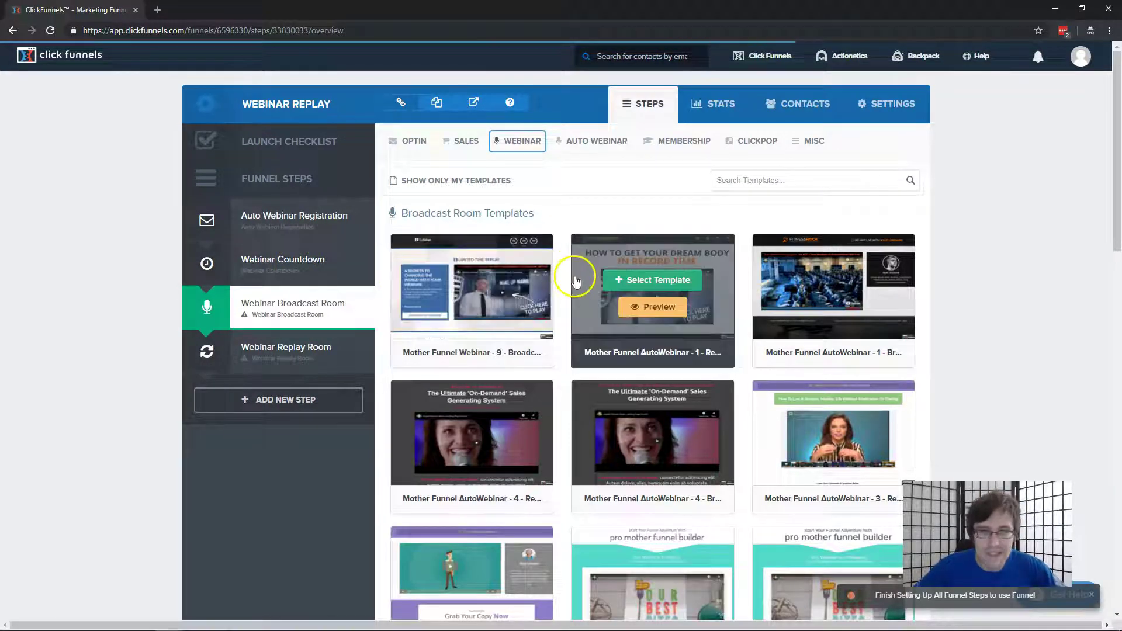
click(461, 272)
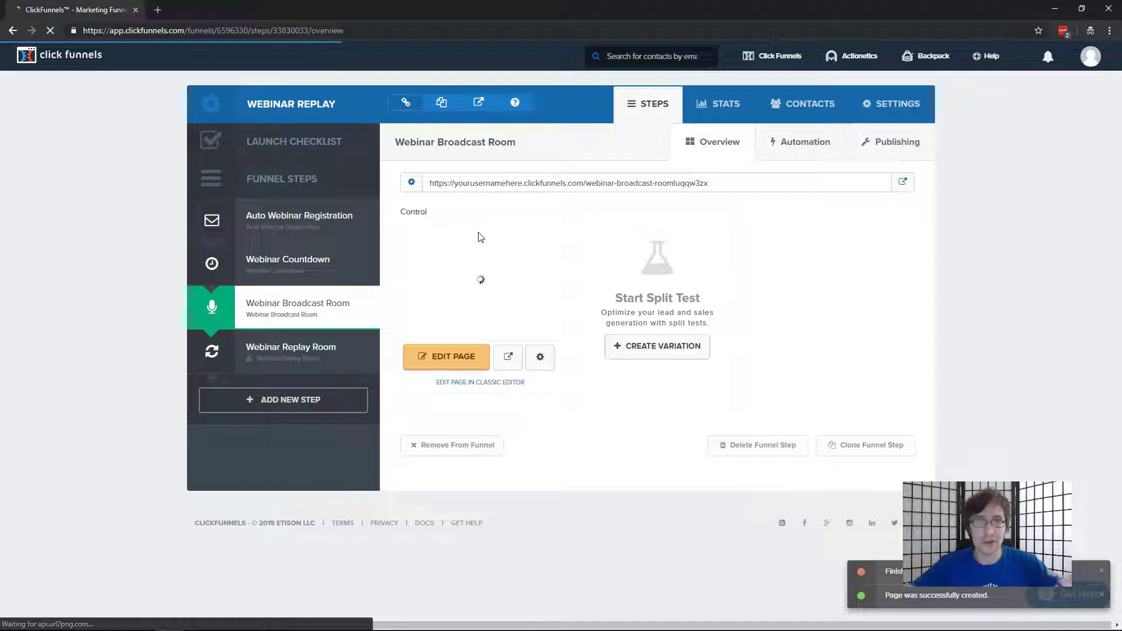
click(450, 263)
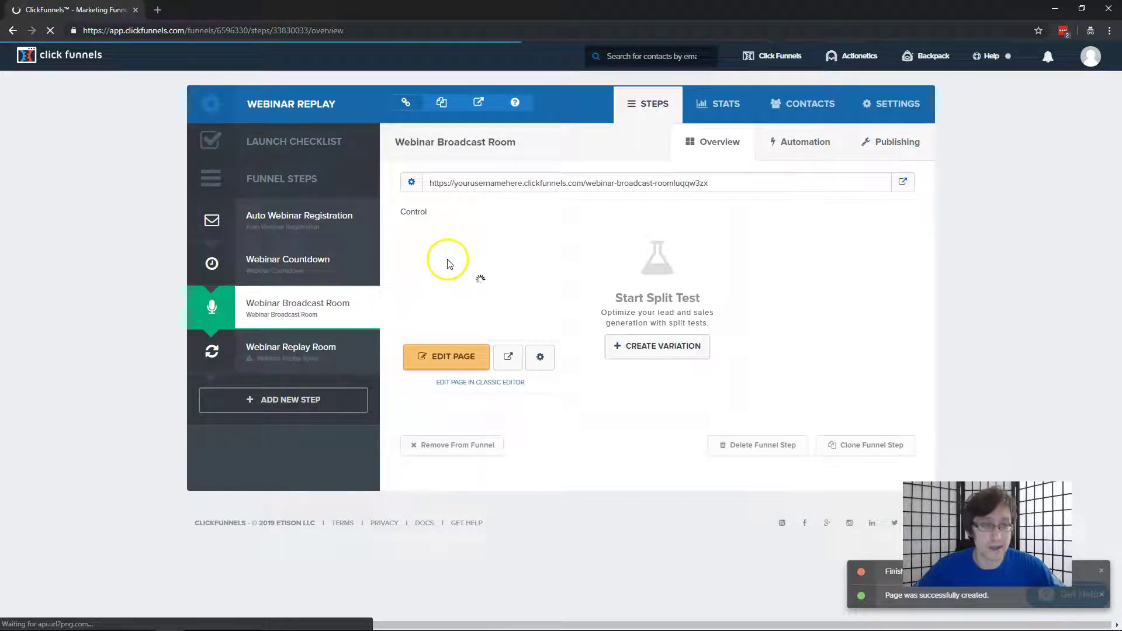
- Apply the "Mother Funnel Webinar - 9" template to the Webinar Replay Room step
click(304, 355)
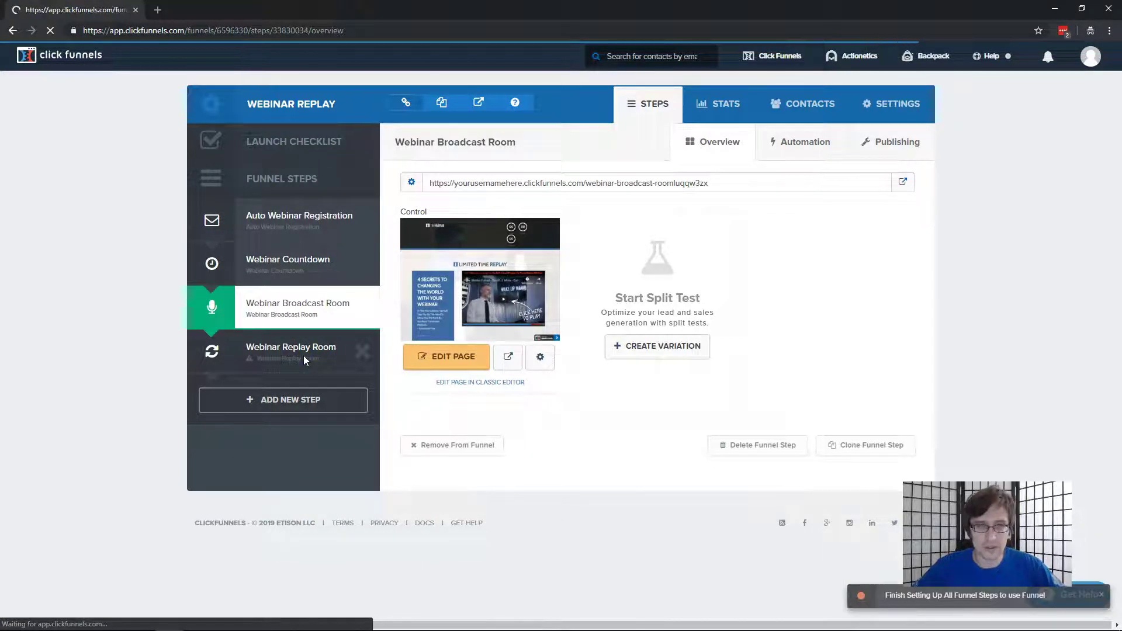
click(296, 352)
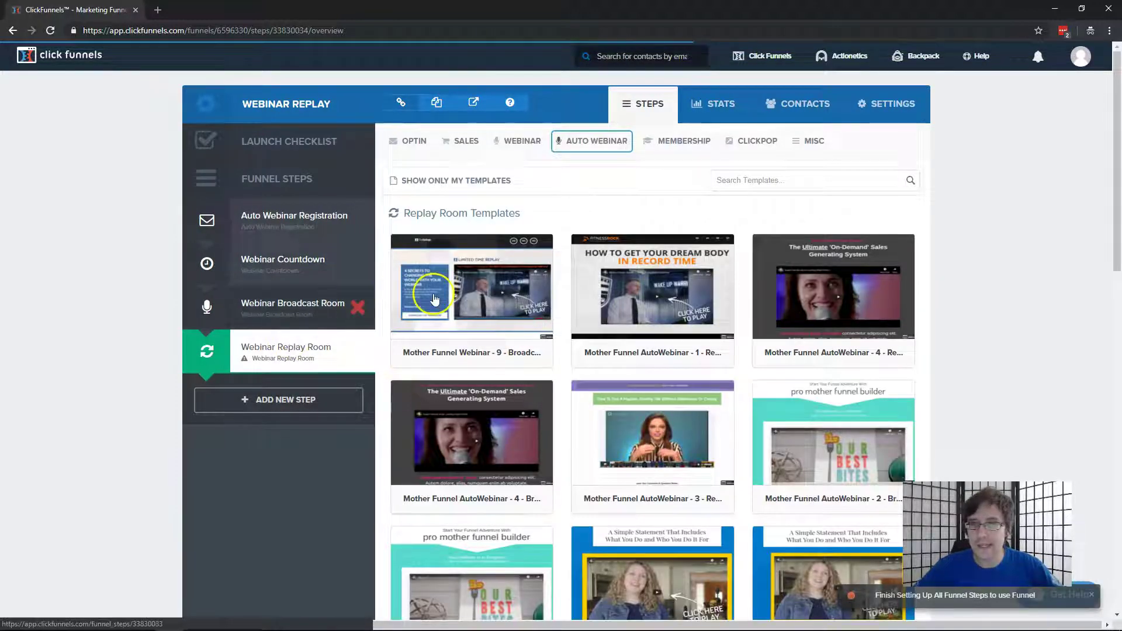
click(464, 282)
click(470, 283)
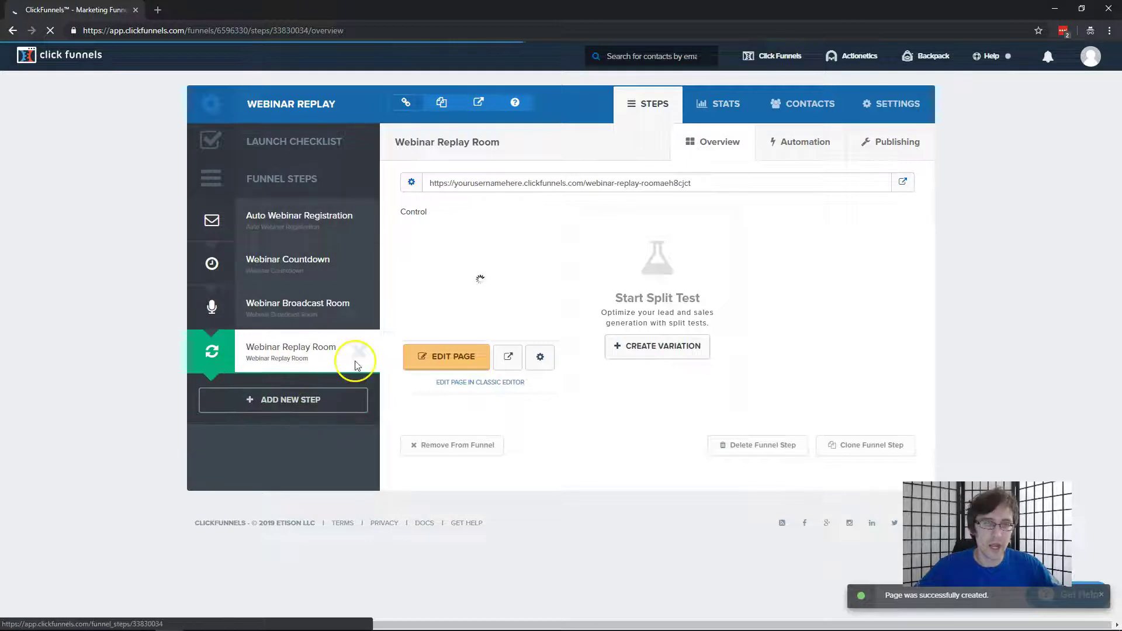
- Add a funnel step named "Order Form" and apply the "Mother Funnel Webinar - 5 - Order" order form template to it
click(308, 398)
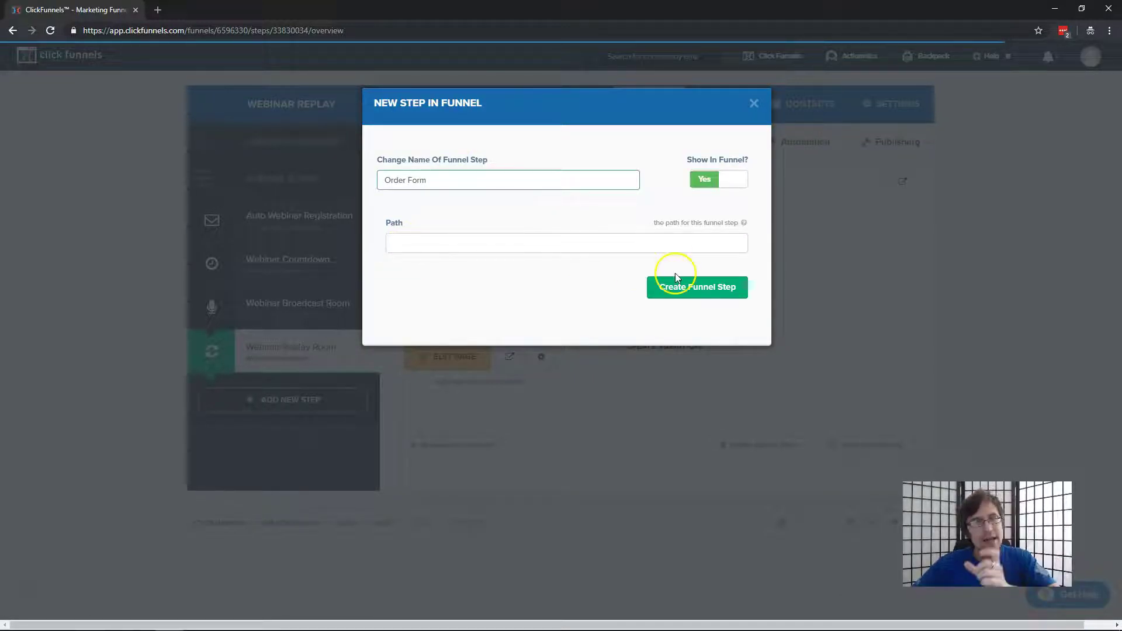
click(713, 286)
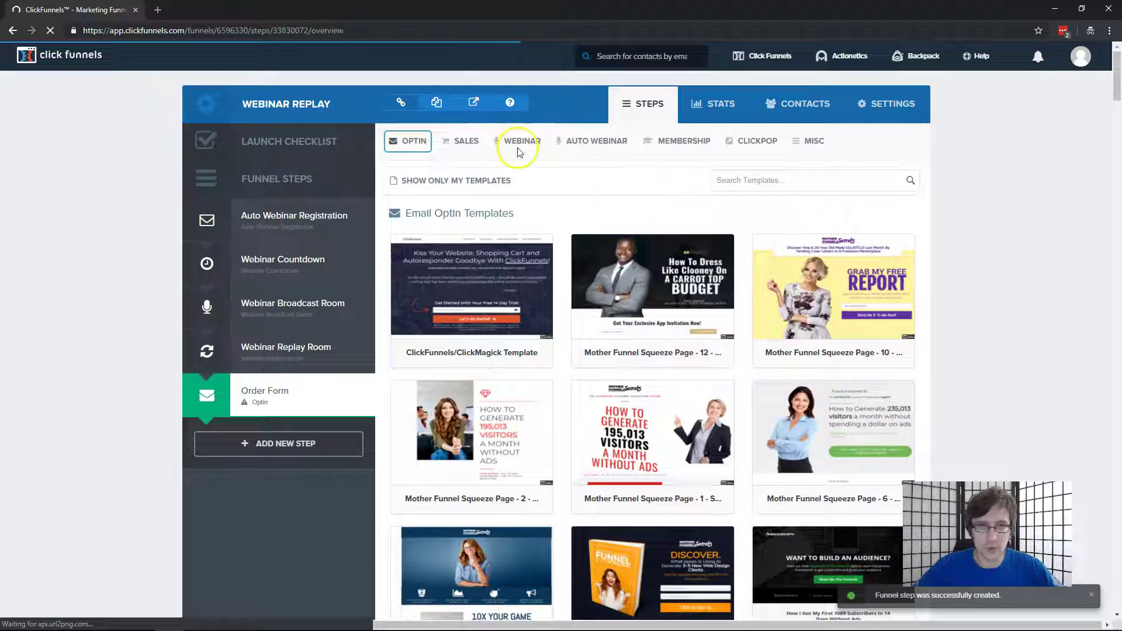
mouse_move(462, 142)
click(459, 203)
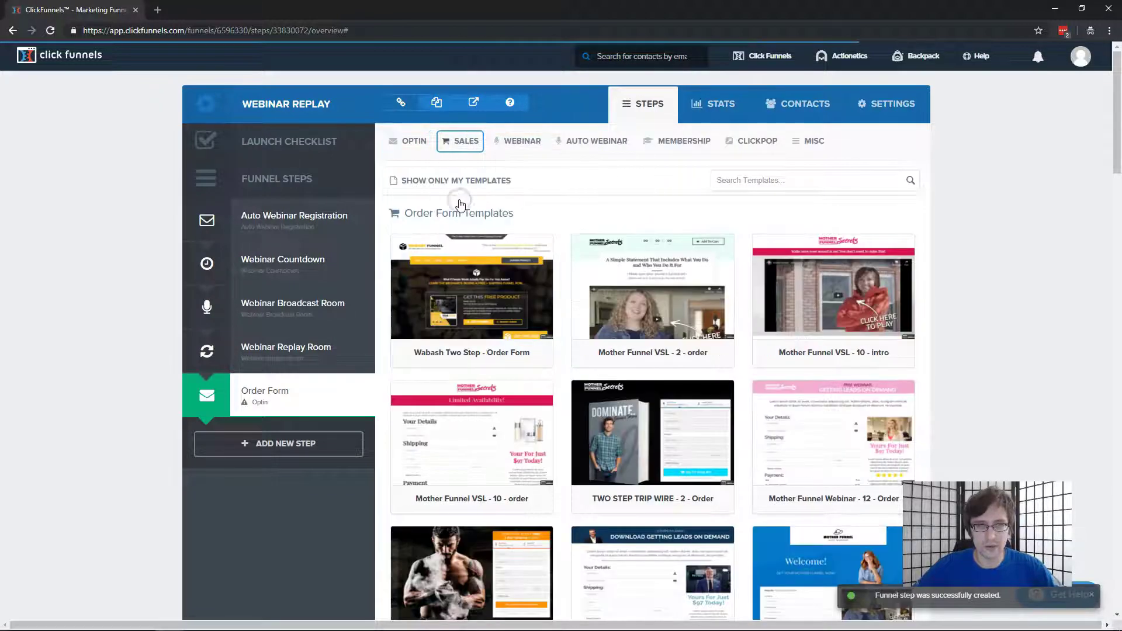
scroll(678, 246, down, 3)
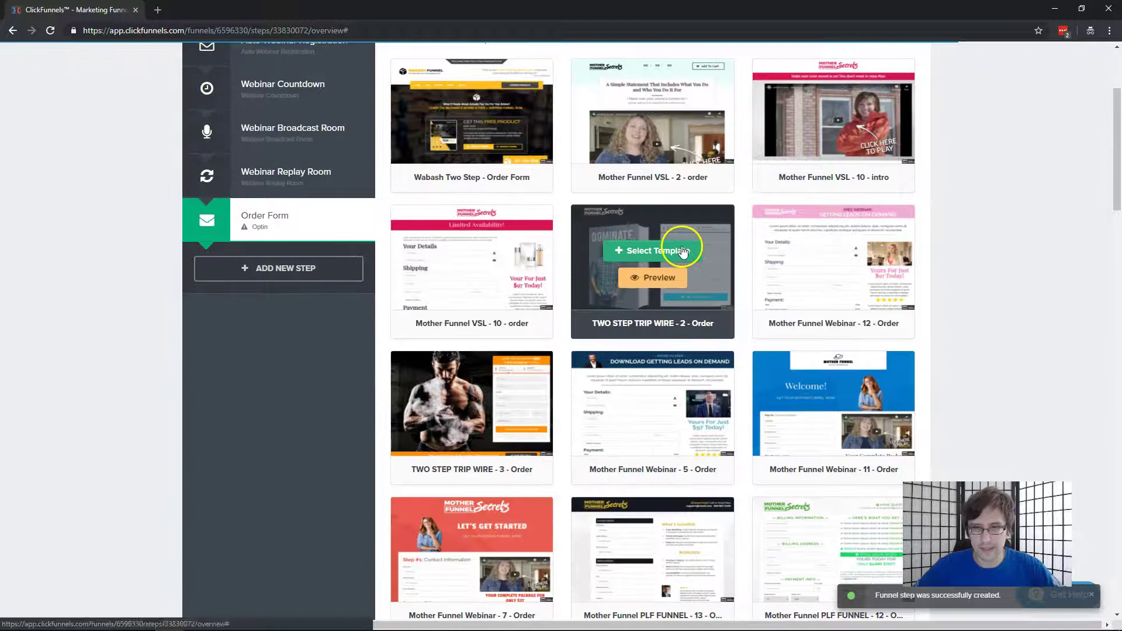
click(677, 395)
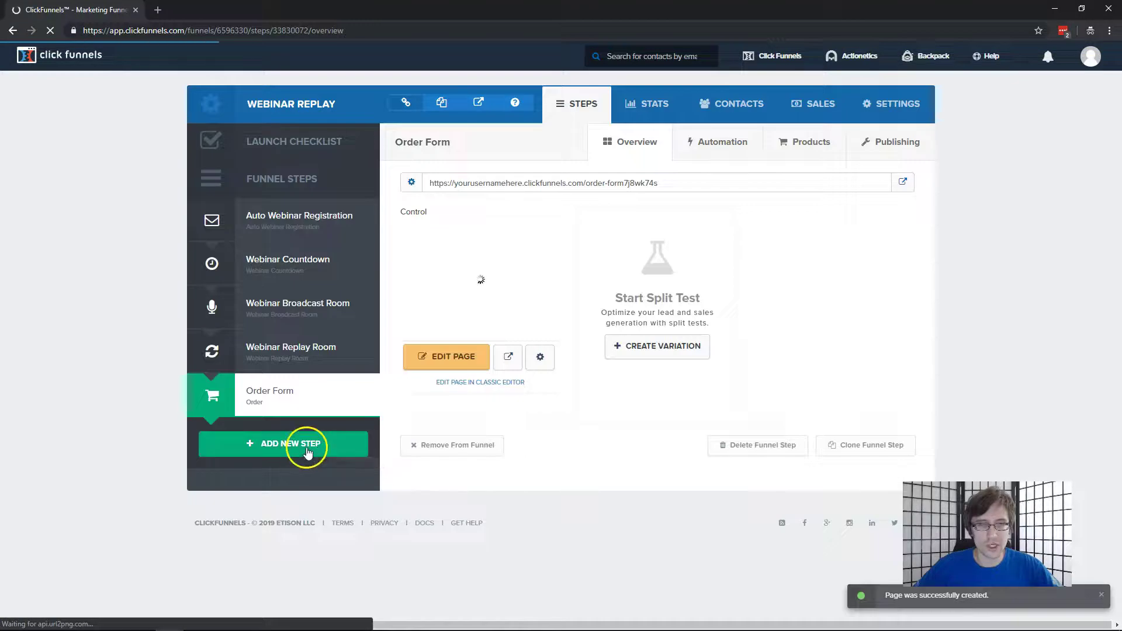
- Add a funnel step named "Order Form Confirmation" and apply the "Mother Funnel Webinar - 5 - Thanks" order confirmation template to it
click(310, 449)
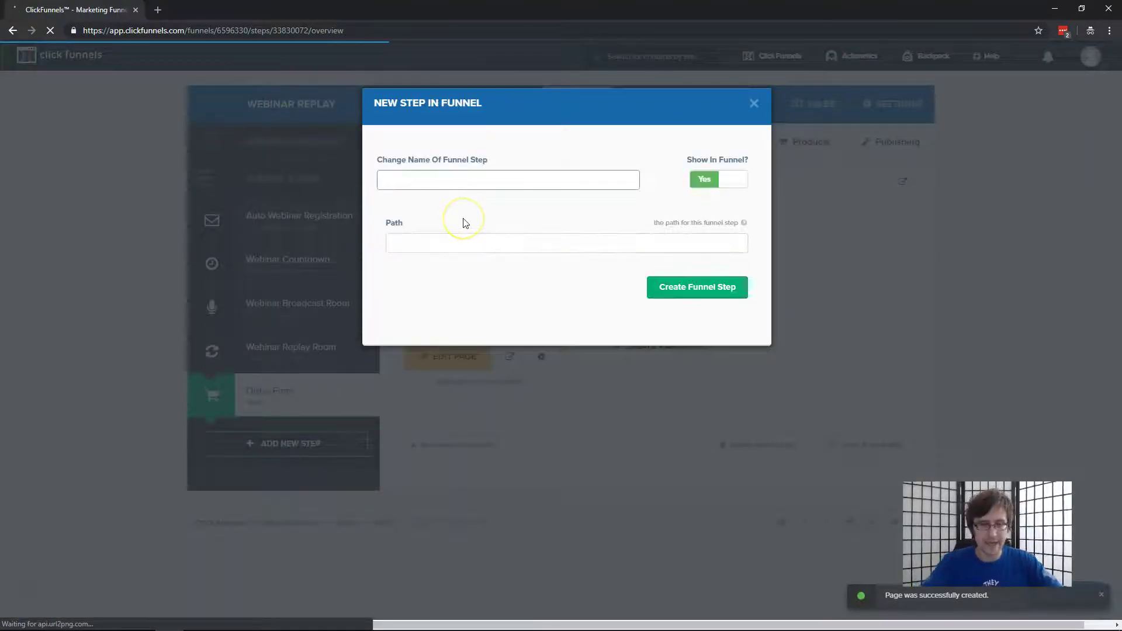
text(Order Form Confirmation)
click(693, 286)
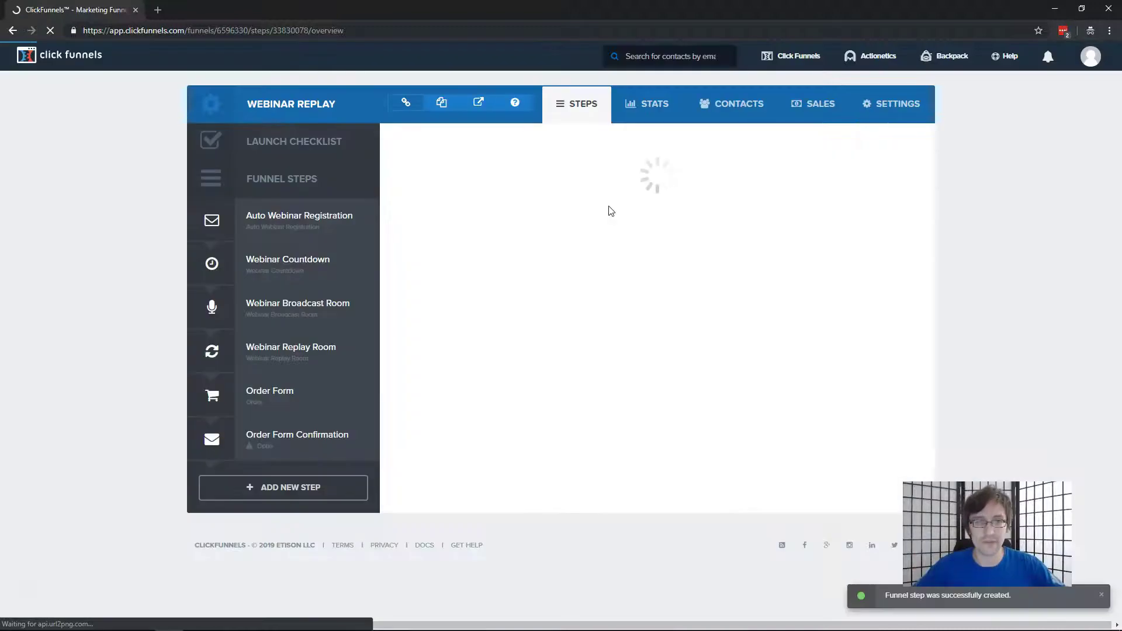
click(464, 142)
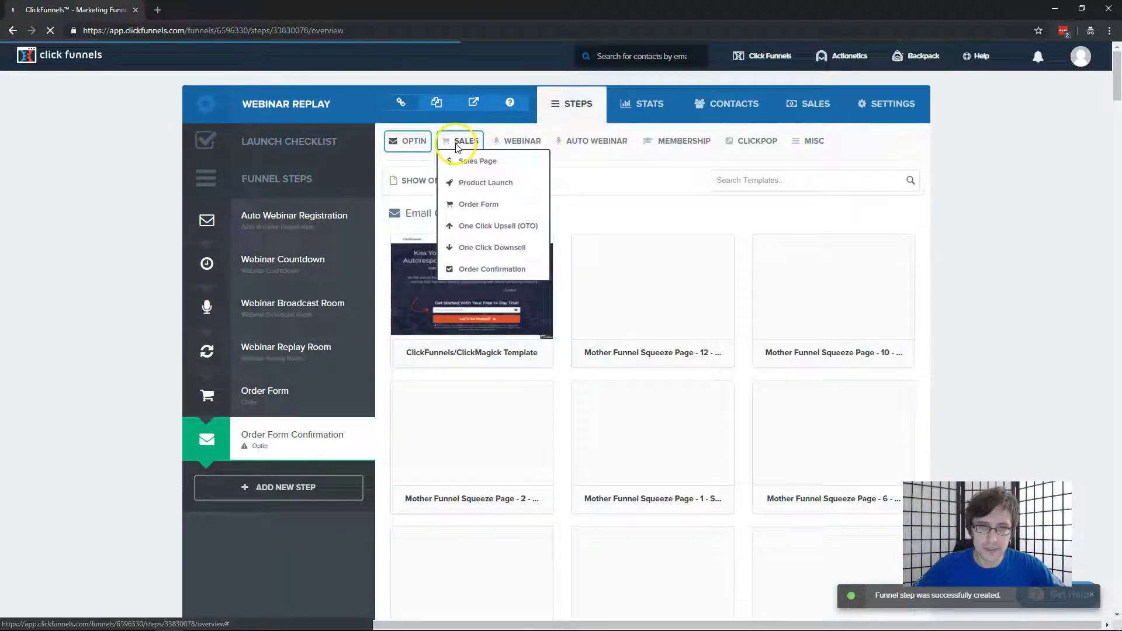
click(477, 269)
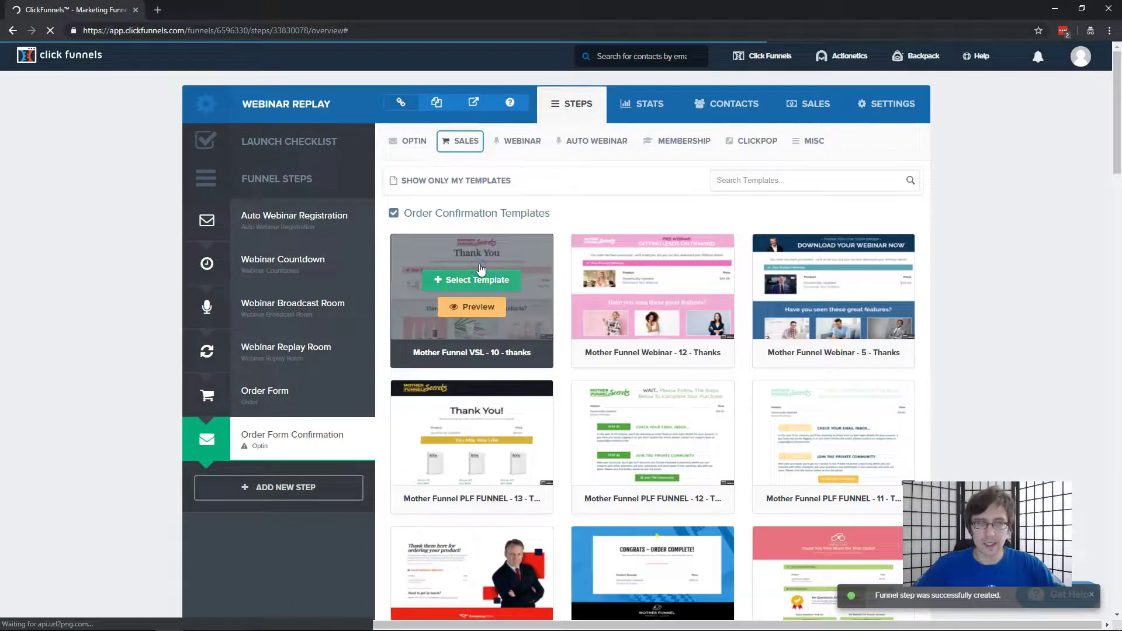
scroll(701, 292, down, 1)
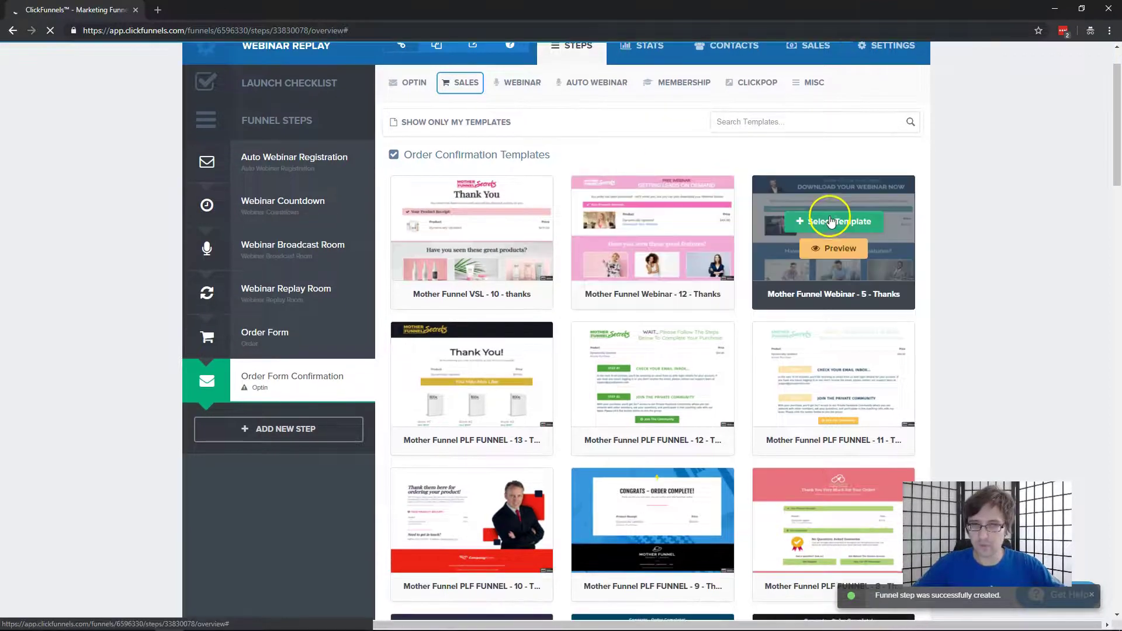
click(831, 221)
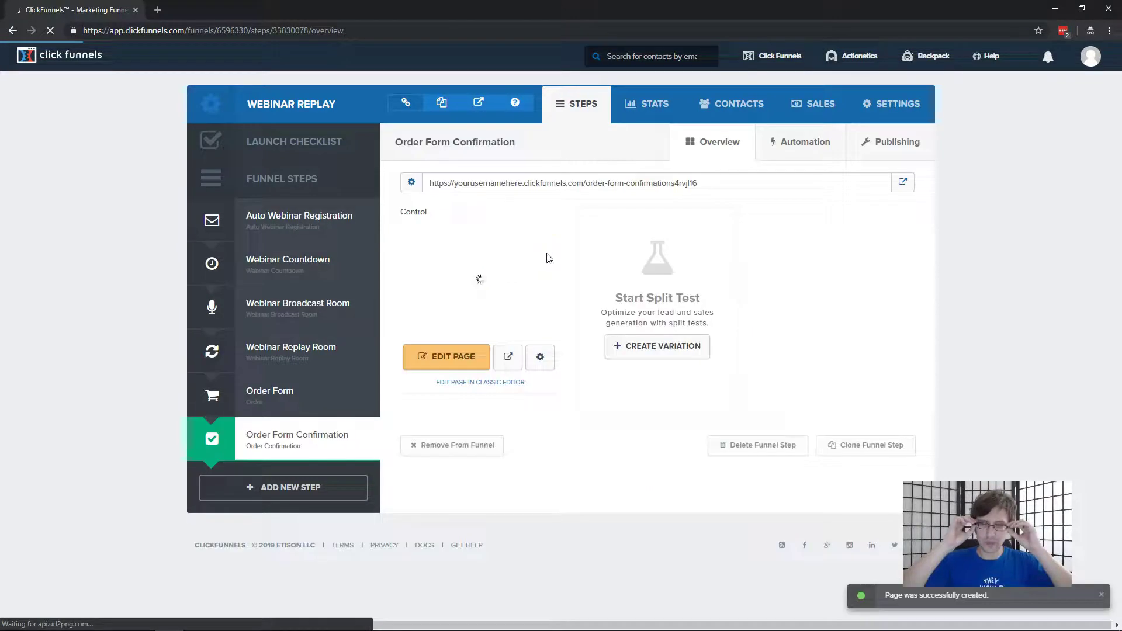
- Open the Auto Webinar Registration step's page in the page editor
click(283, 217)
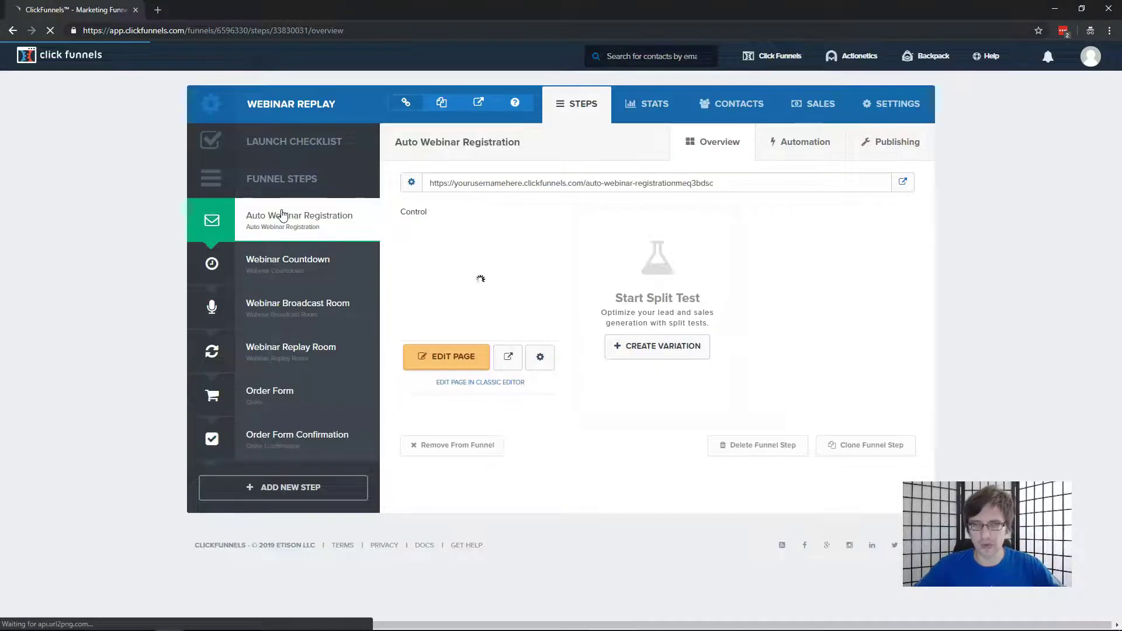
click(304, 231)
click(455, 371)
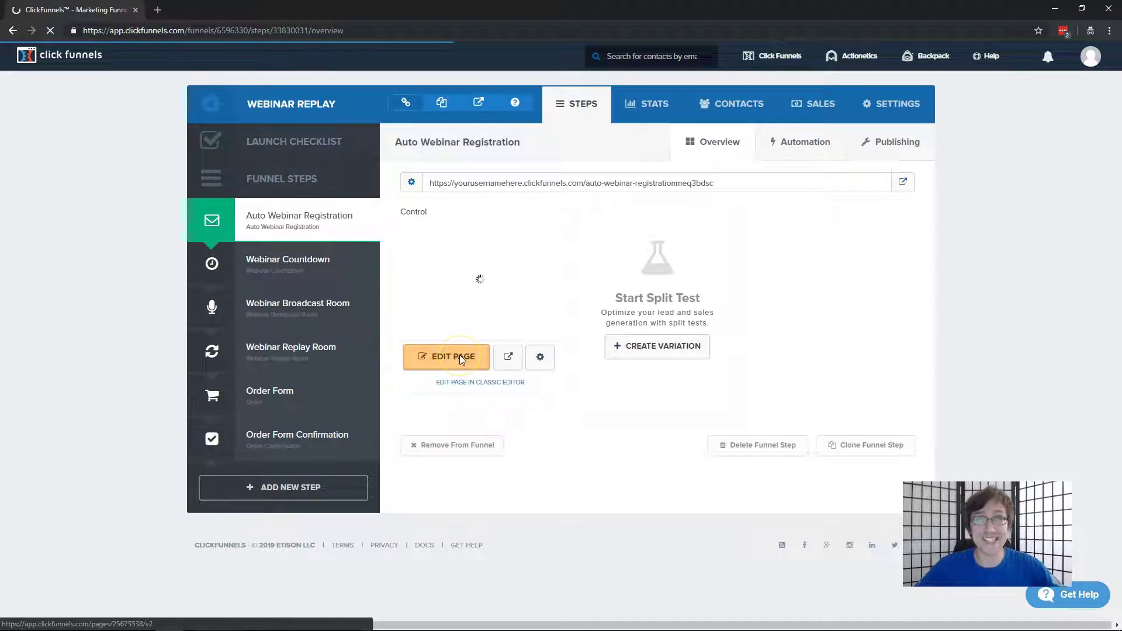
click(460, 359)
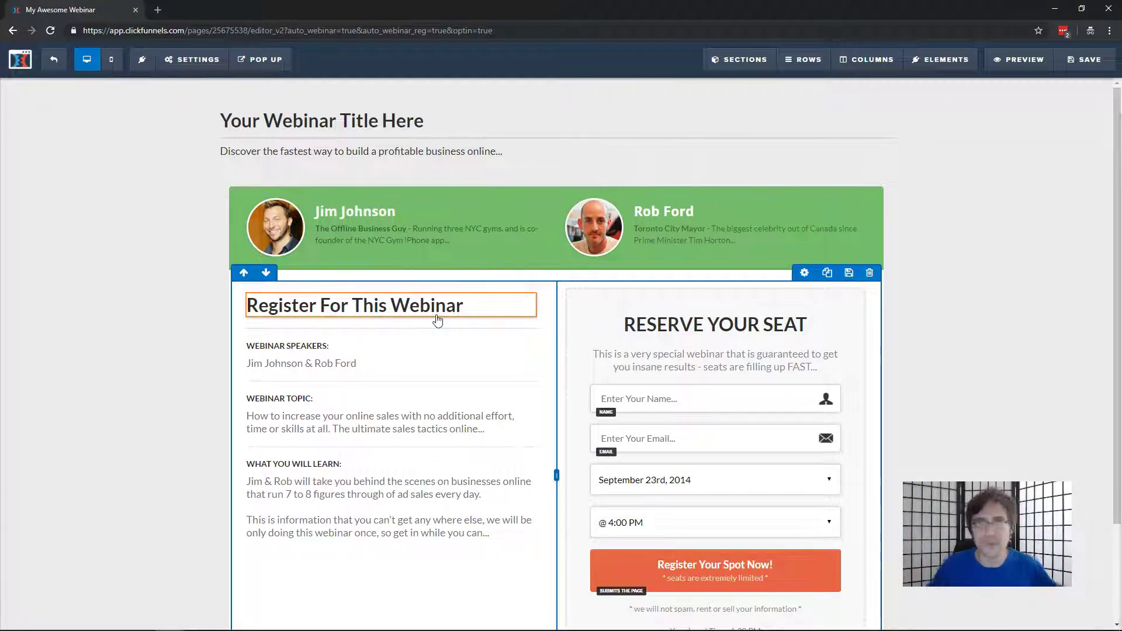
- Preview the registration page, check the date choices in its sign-up form, and close the preview
click(1022, 60)
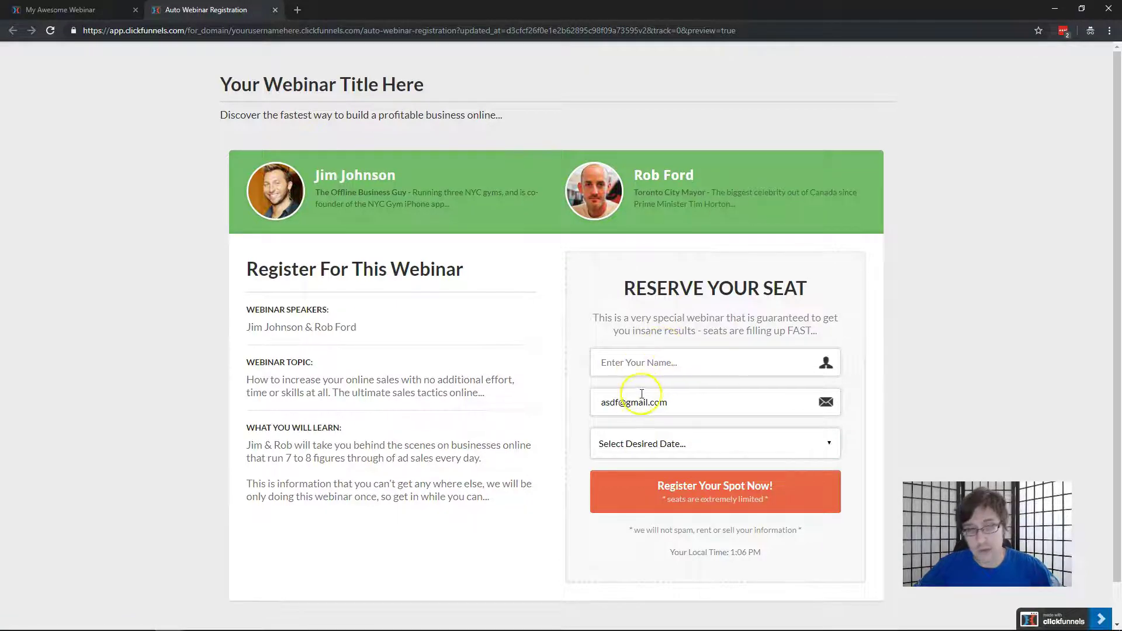
click(673, 443)
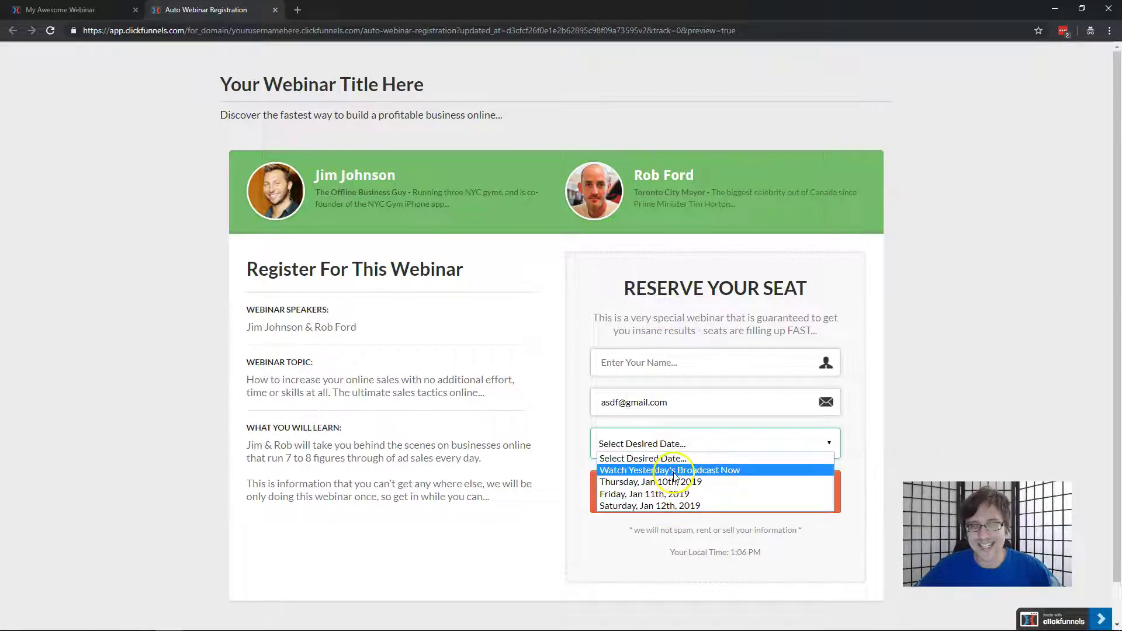
click(580, 535)
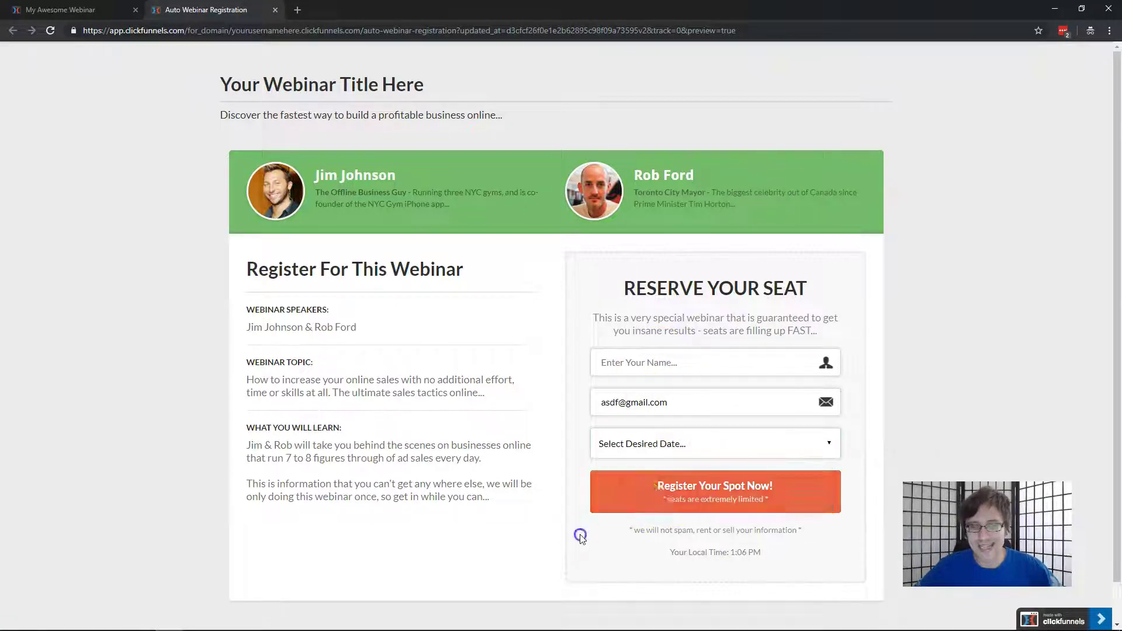
click(276, 11)
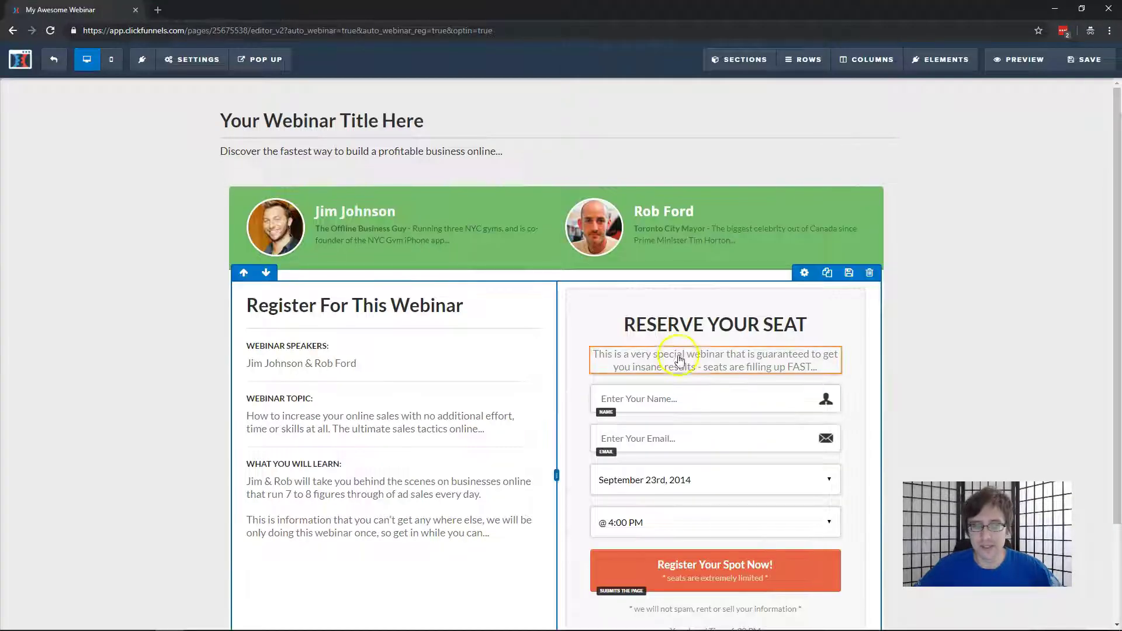
- Add an Input element below the email field in the registration form and set its input type to Custom Type
scroll(713, 371, down, 2)
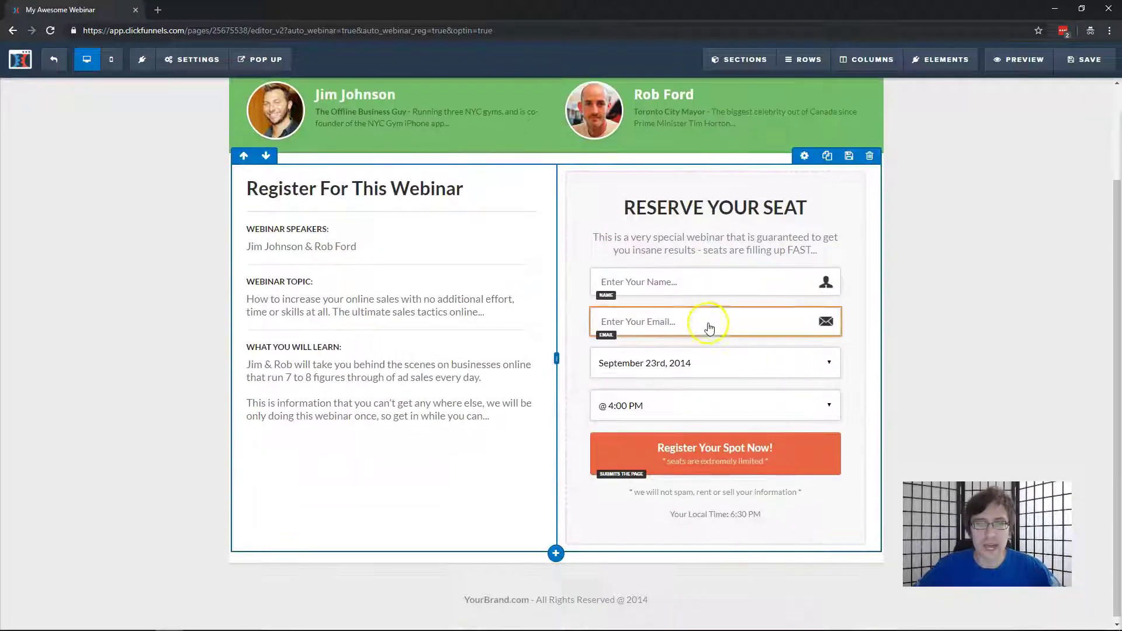
click(714, 338)
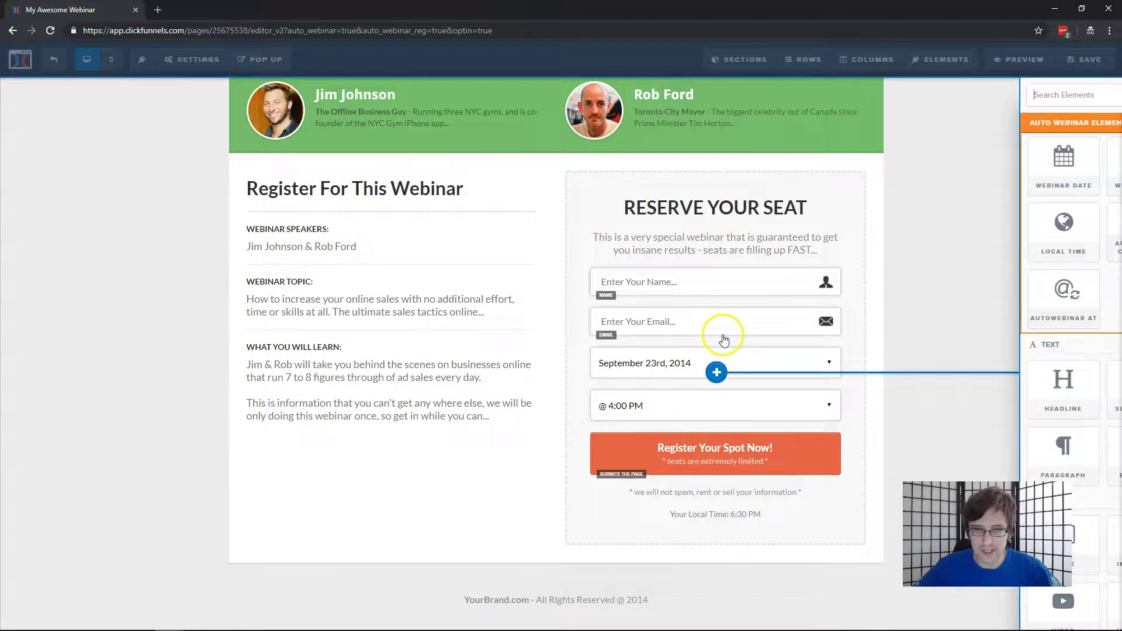
scroll(910, 332, down, 5)
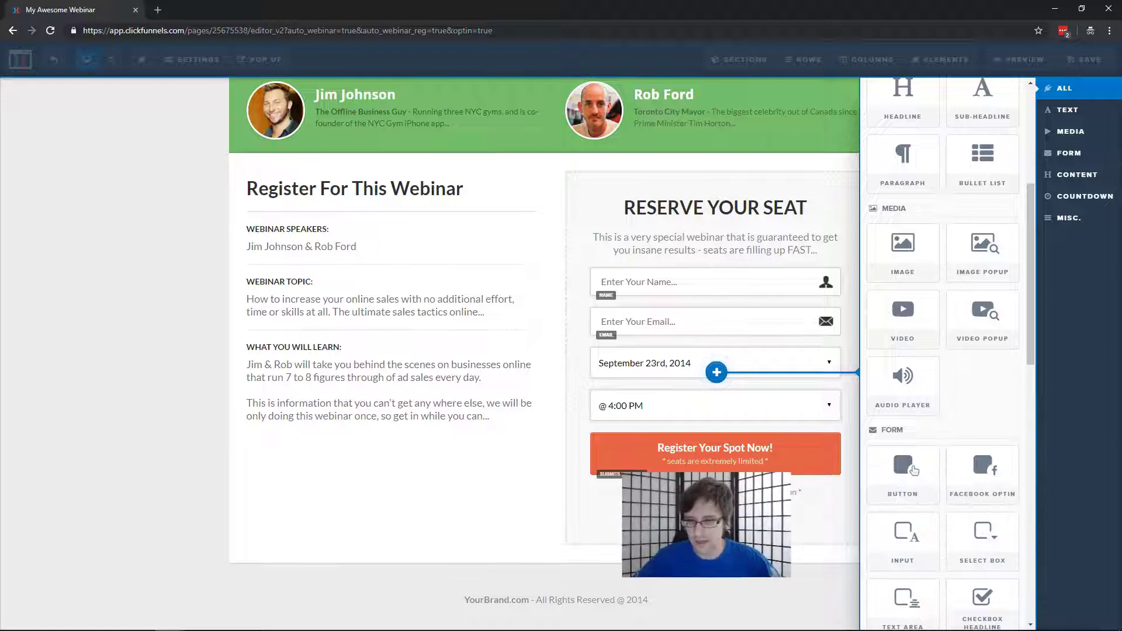
scroll(955, 356, down, 2)
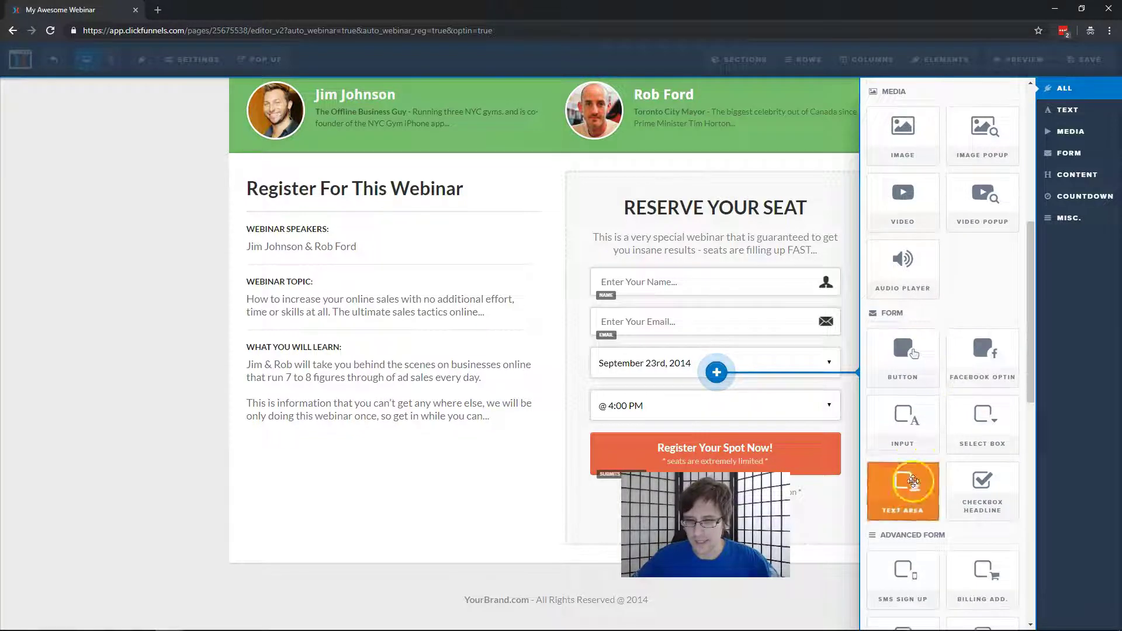
click(903, 420)
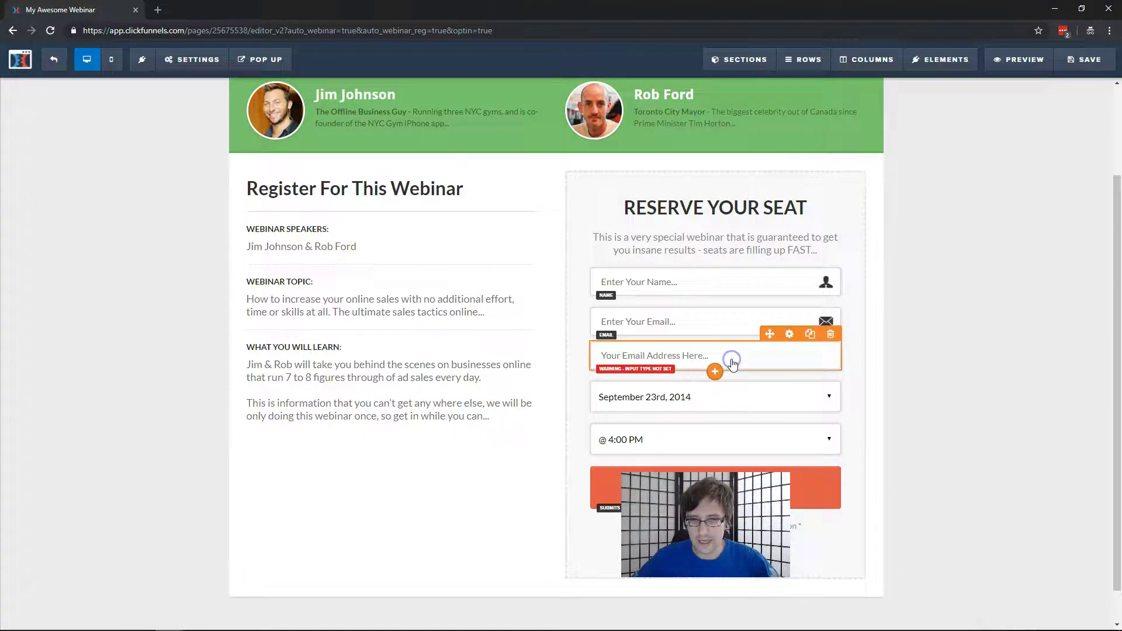
click(733, 363)
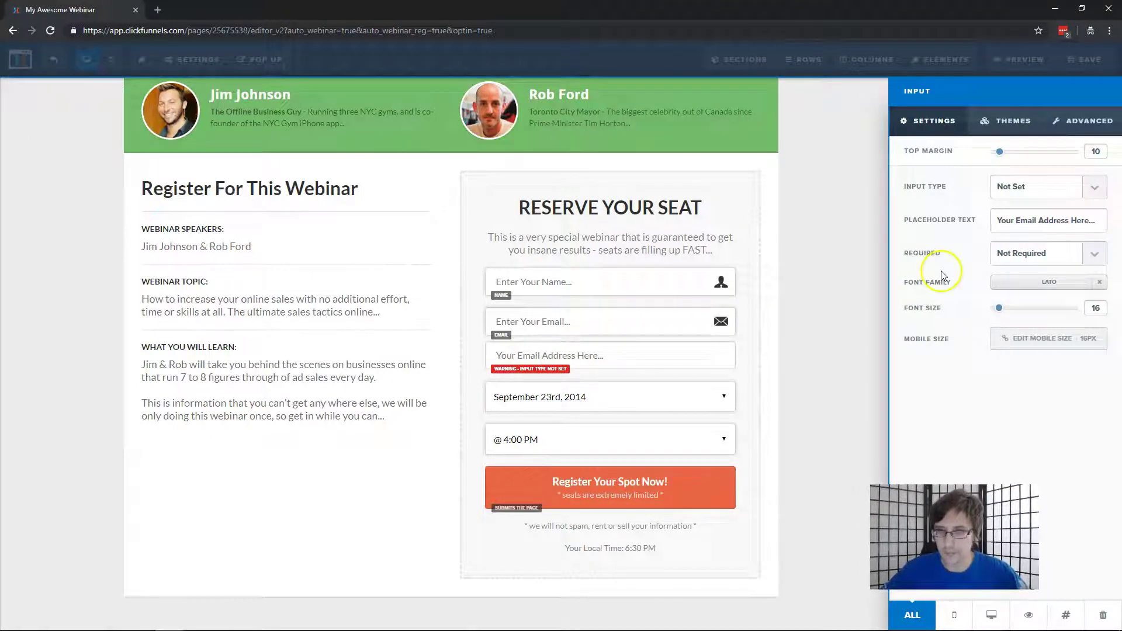
click(1018, 189)
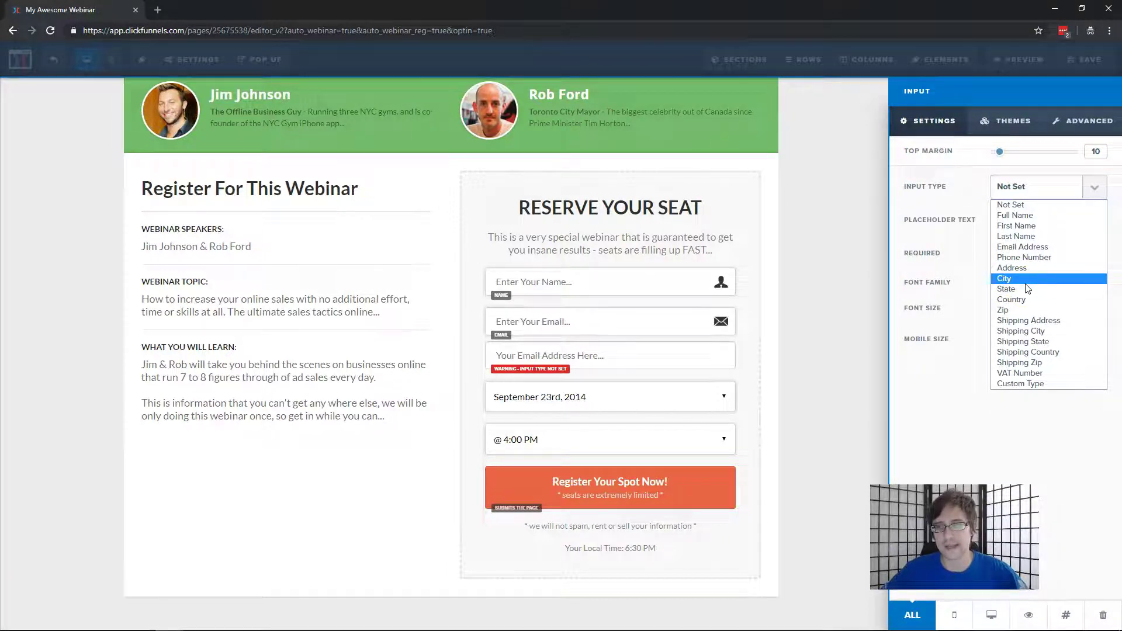
click(1032, 302)
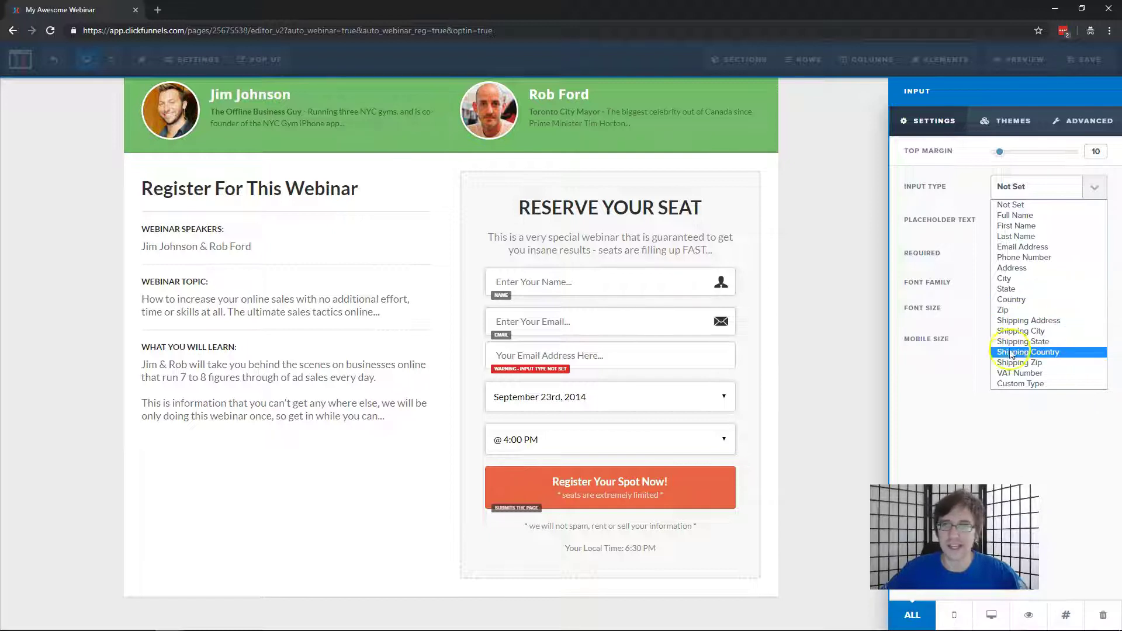
click(1035, 321)
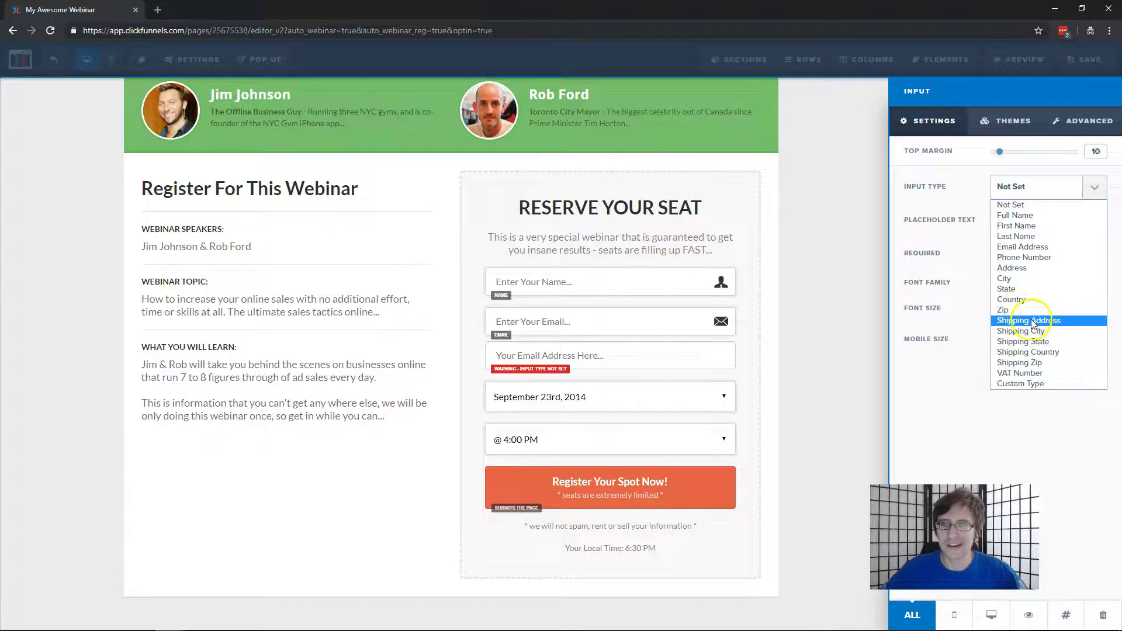
click(1021, 383)
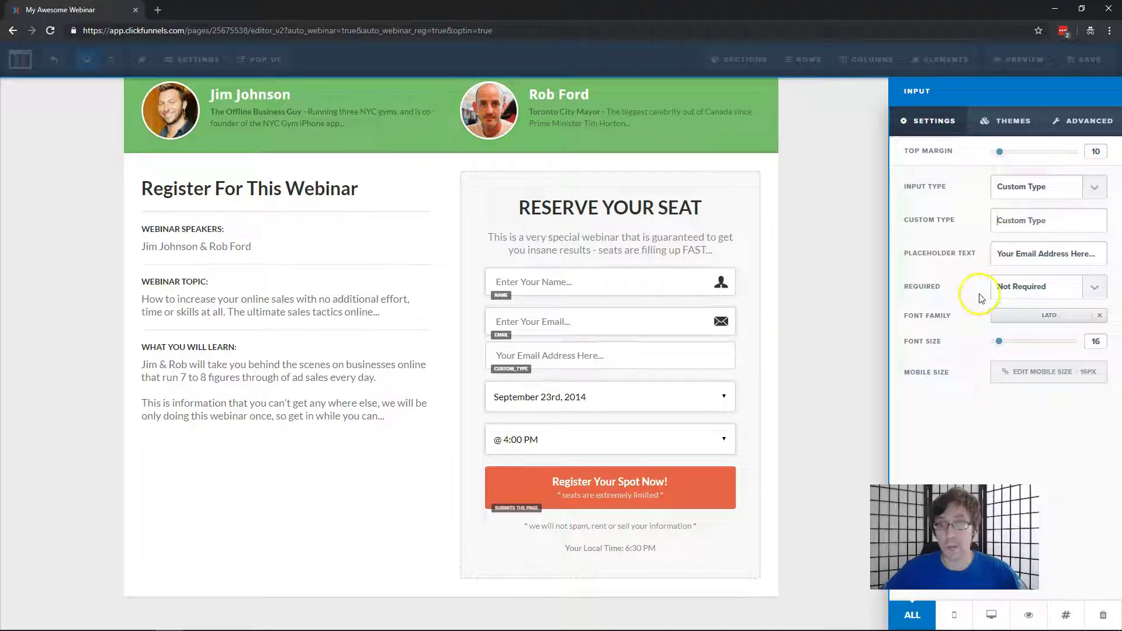
- Delete the custom input field from the registration form
click(648, 347)
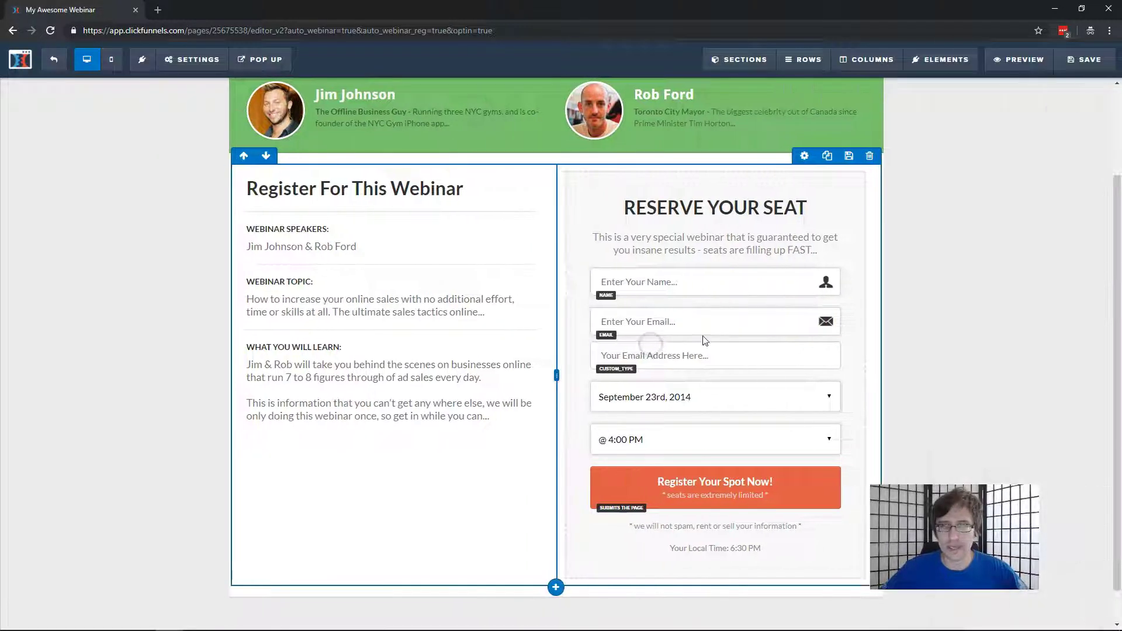
click(831, 334)
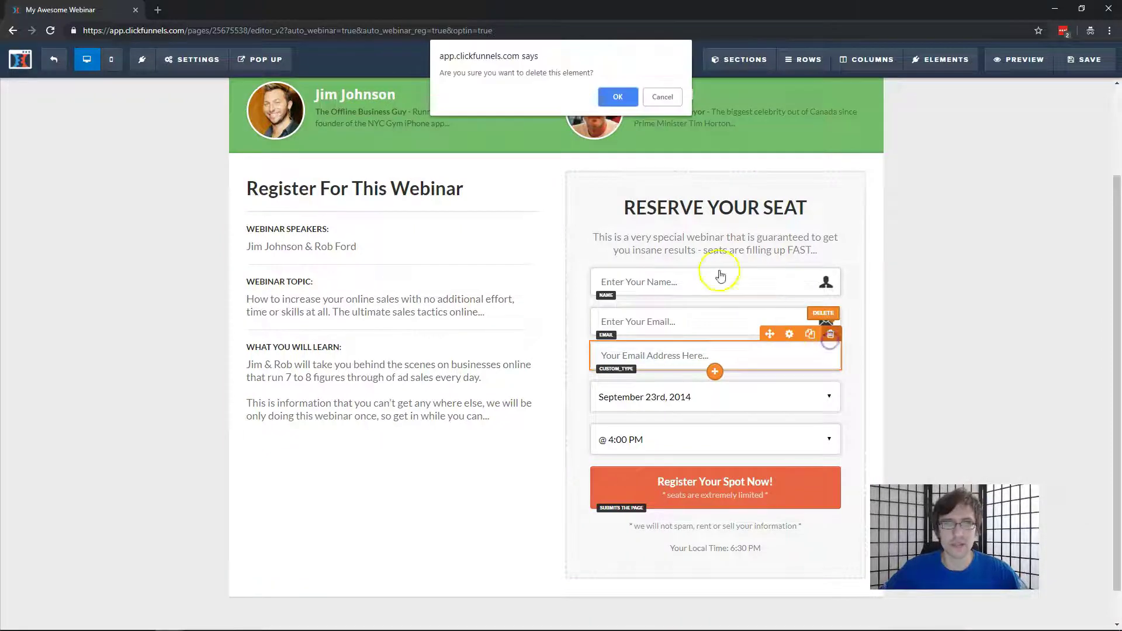
click(618, 97)
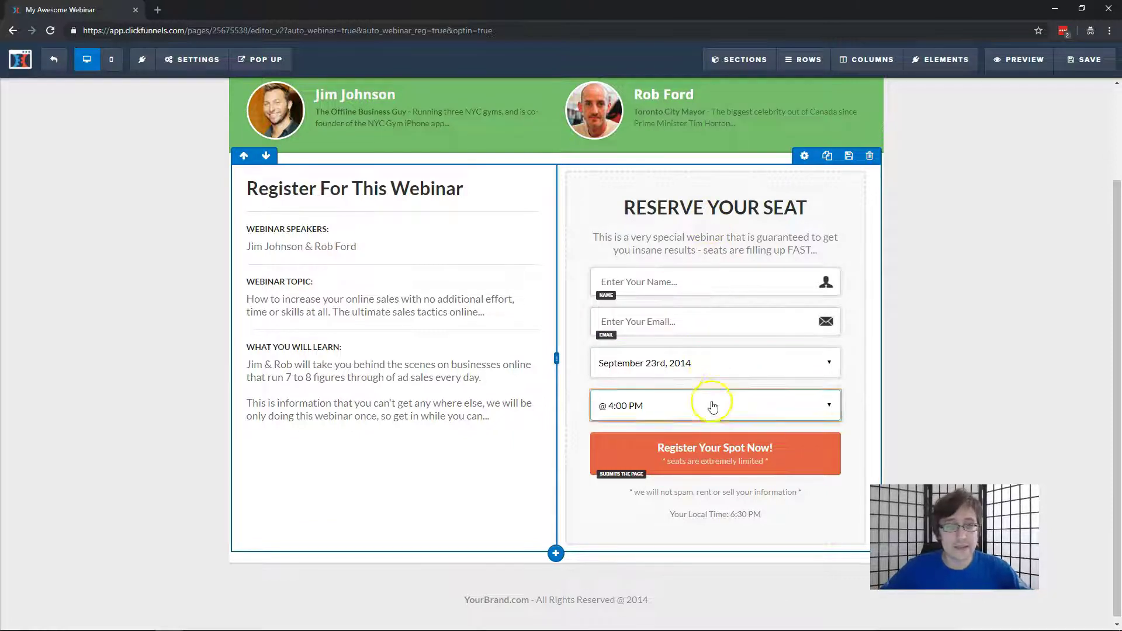
- Add a Webinar Time element below the date field in the registration form, and delete that extra element again
click(715, 380)
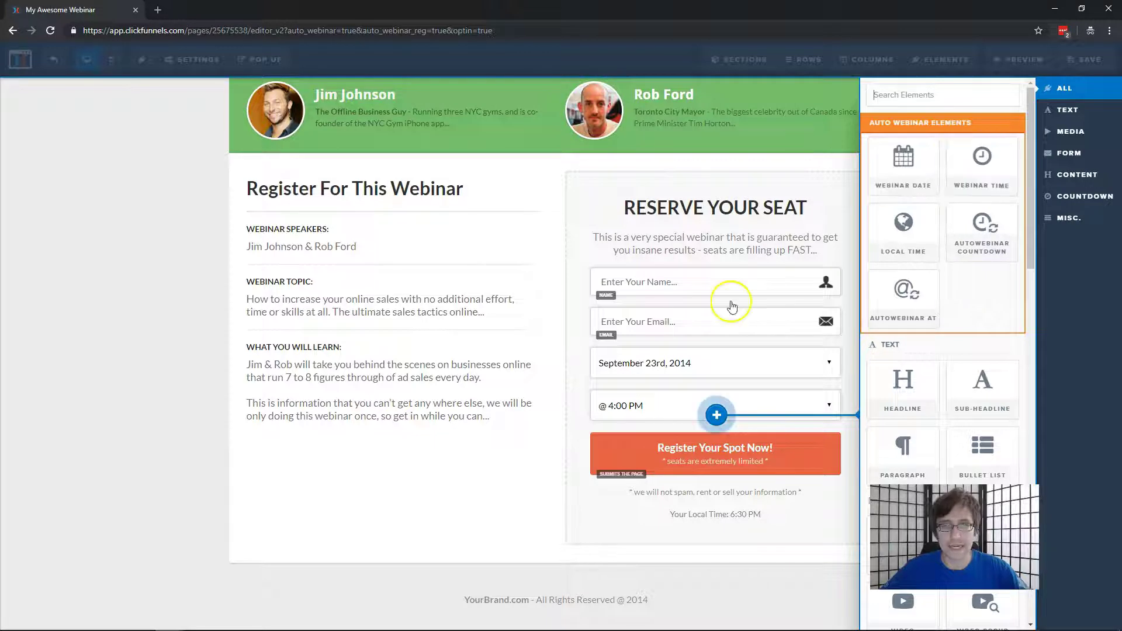
click(983, 168)
click(830, 389)
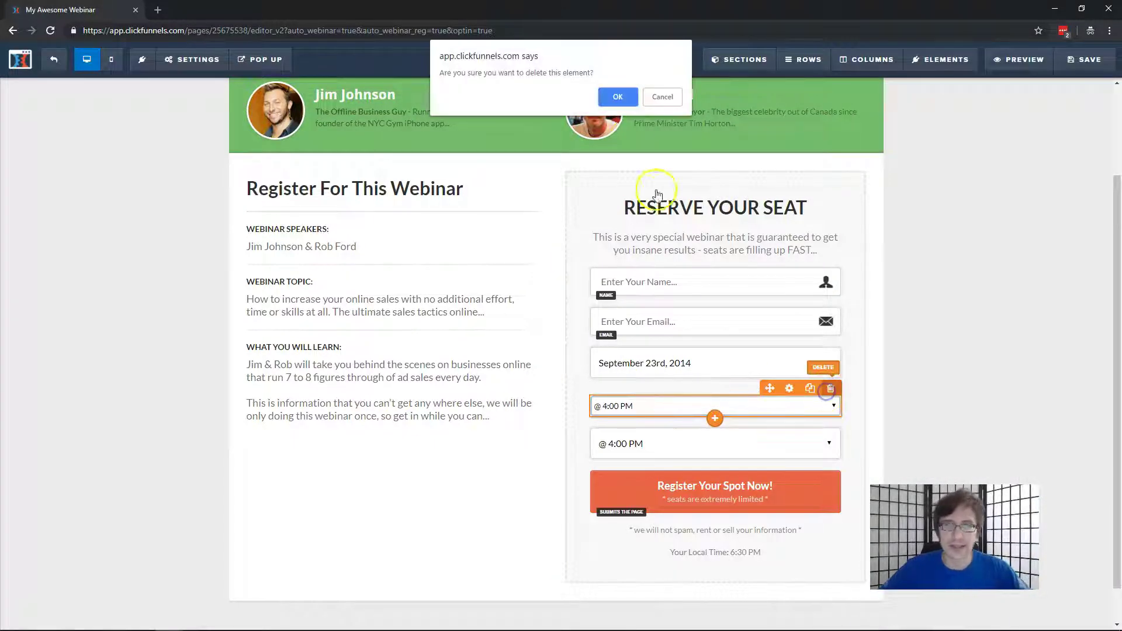
click(616, 98)
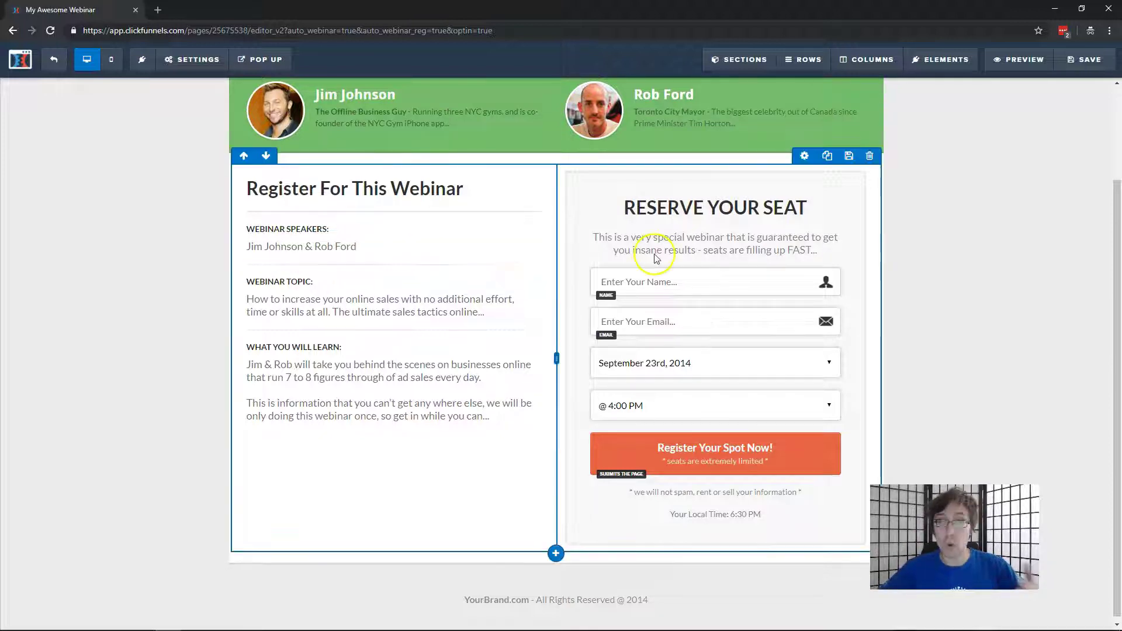
- Open the auto webinar settings, review the available autowebinar types, and close them without changing the type
mouse_move(193, 59)
click(206, 248)
click(1039, 125)
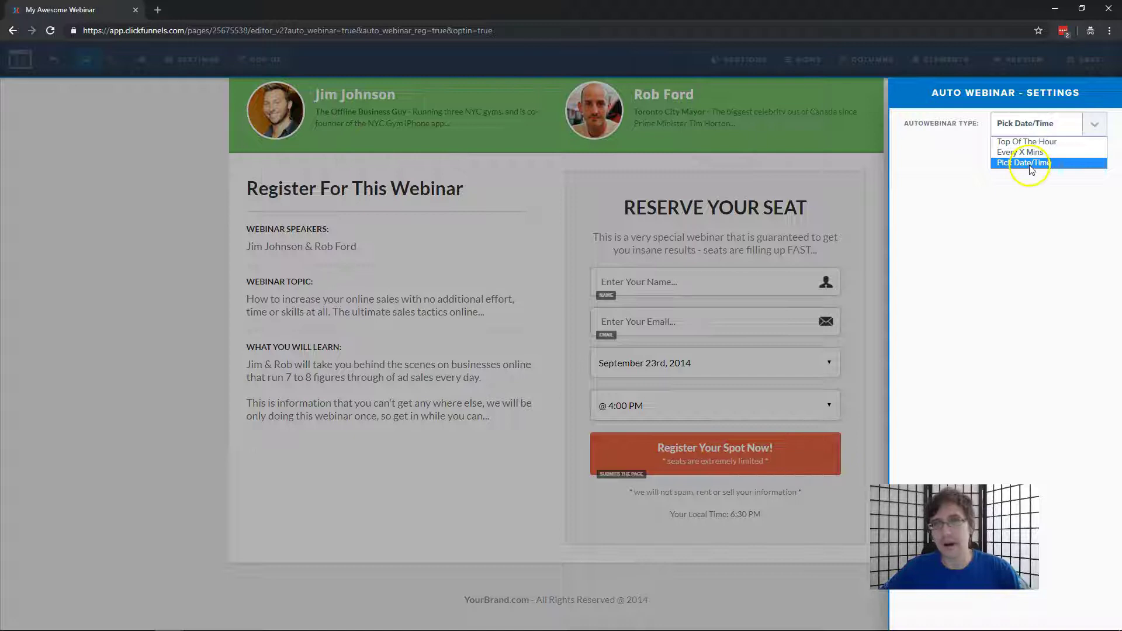
click(779, 253)
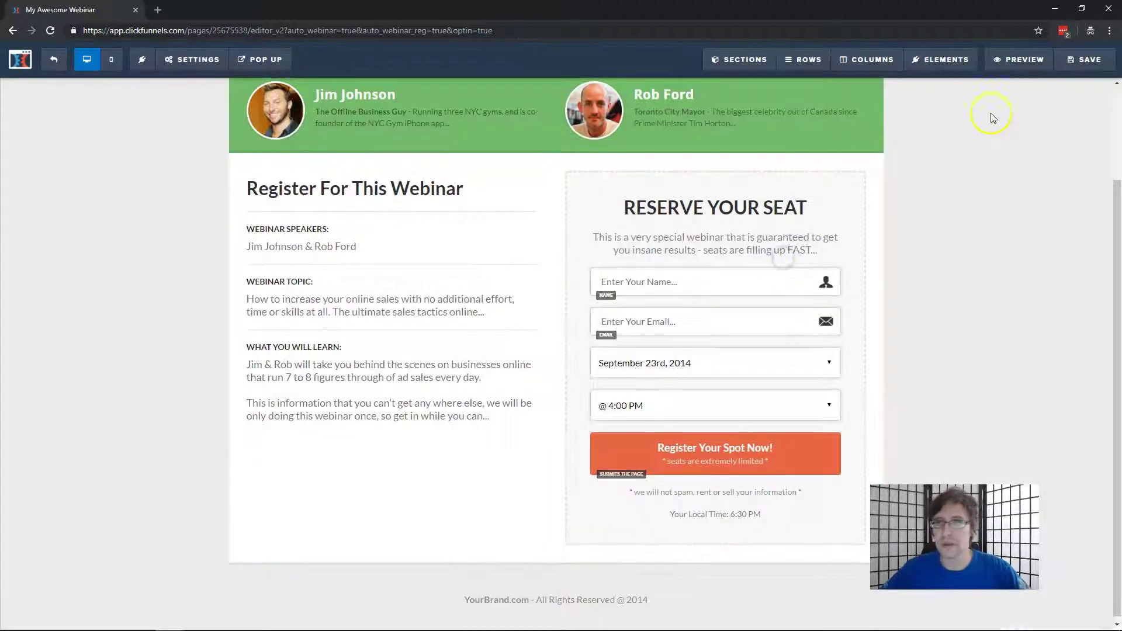
- Preview the registration page and submit a test registration for Friday, Jan 11th, 2019 at 2 pm
click(1018, 60)
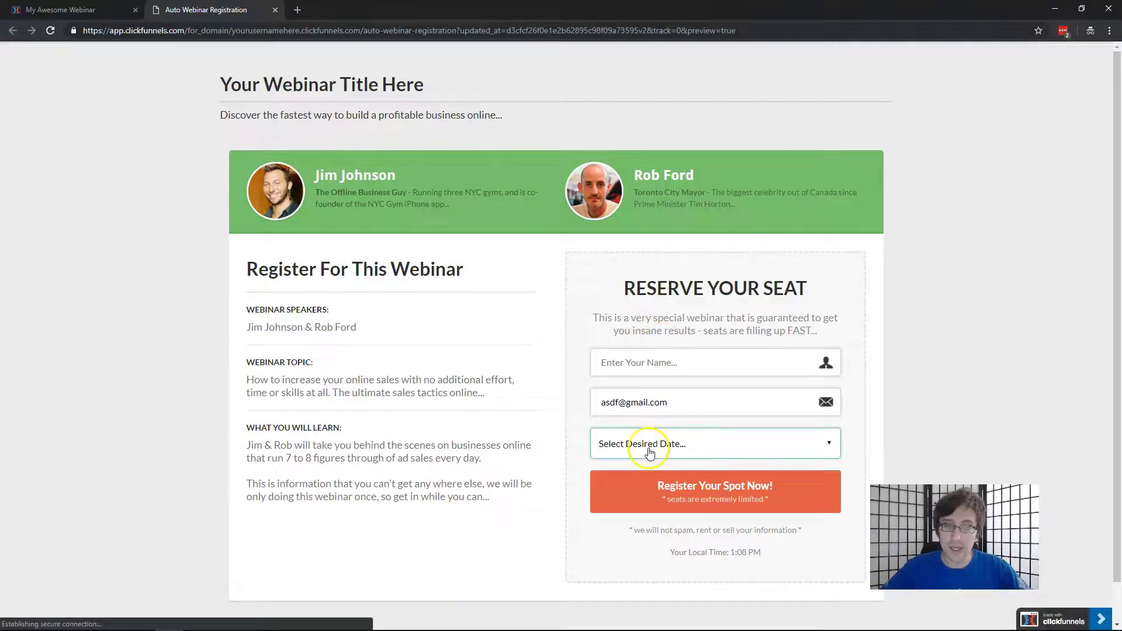
click(653, 449)
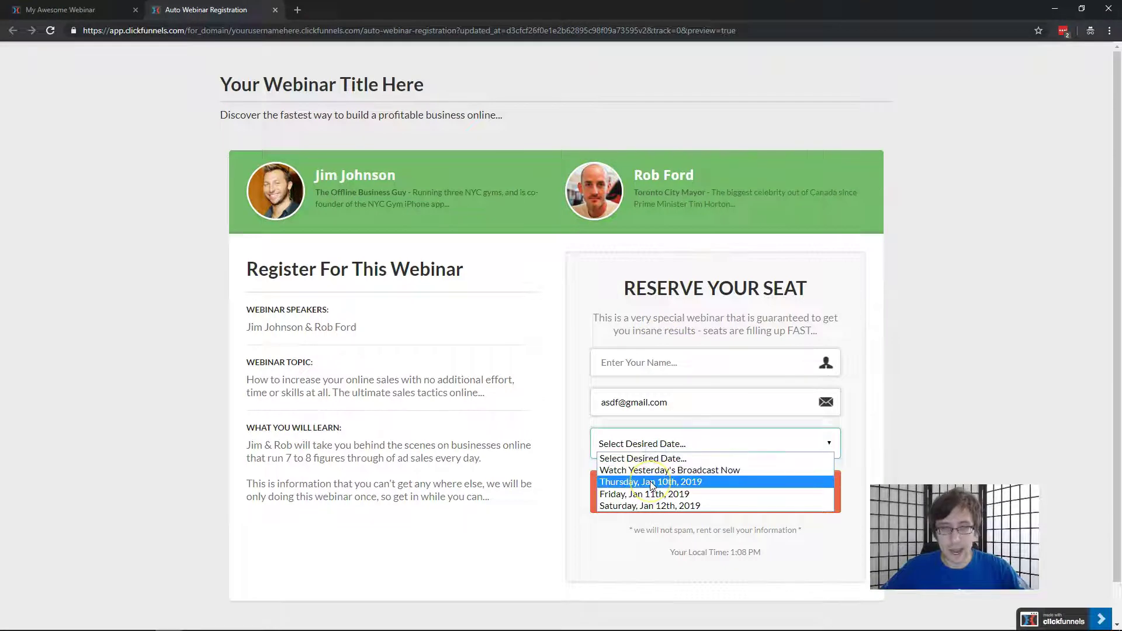
click(659, 471)
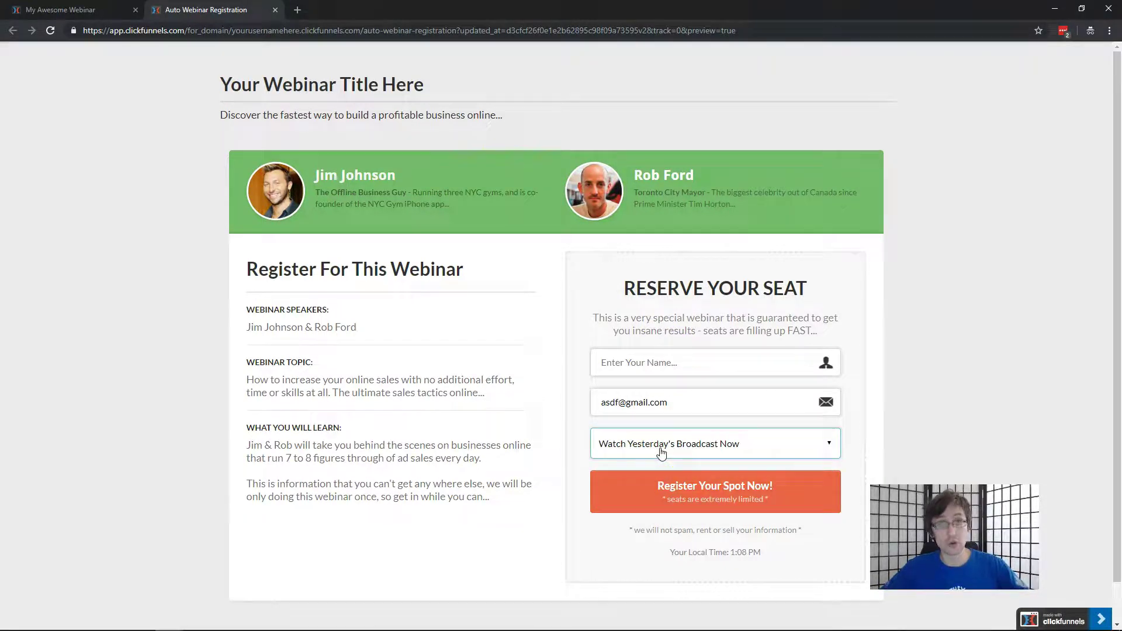
click(661, 452)
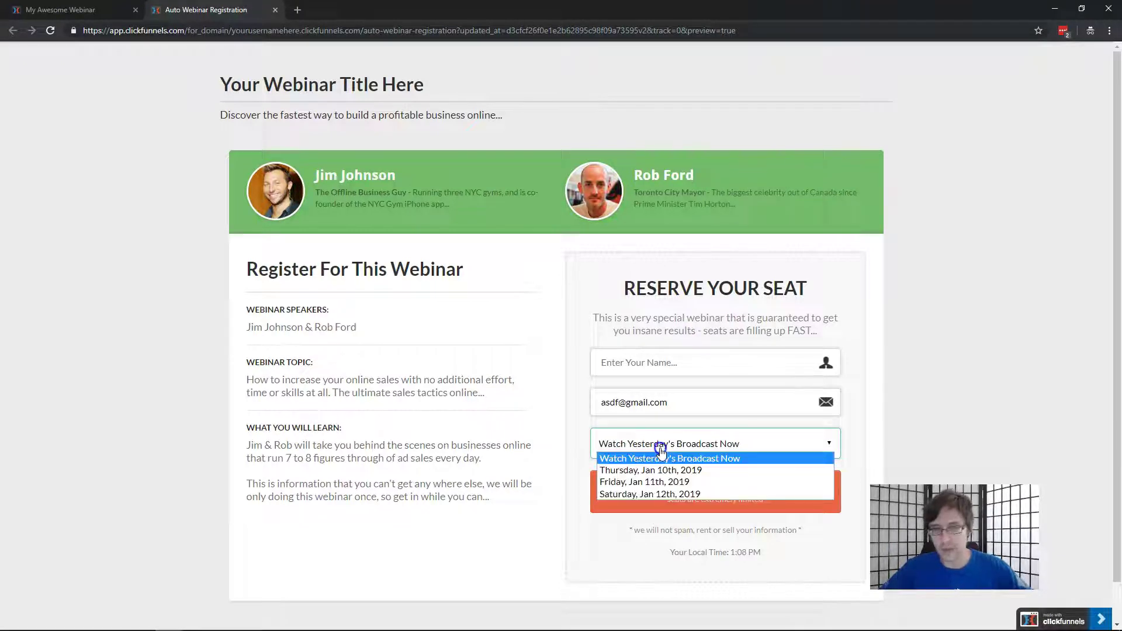
click(653, 483)
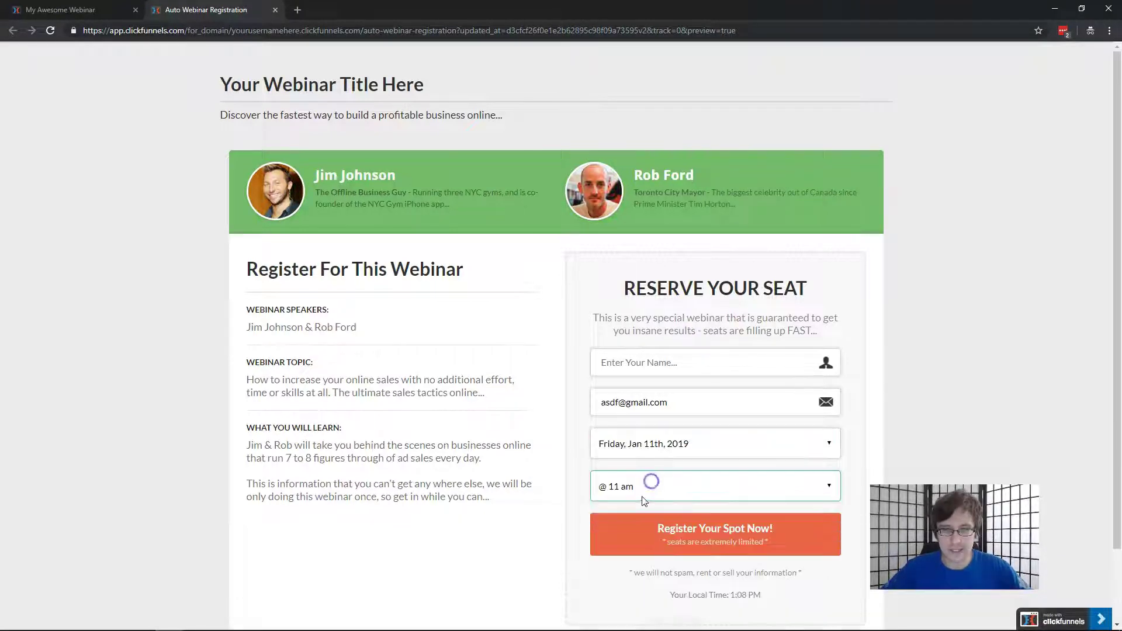
click(648, 488)
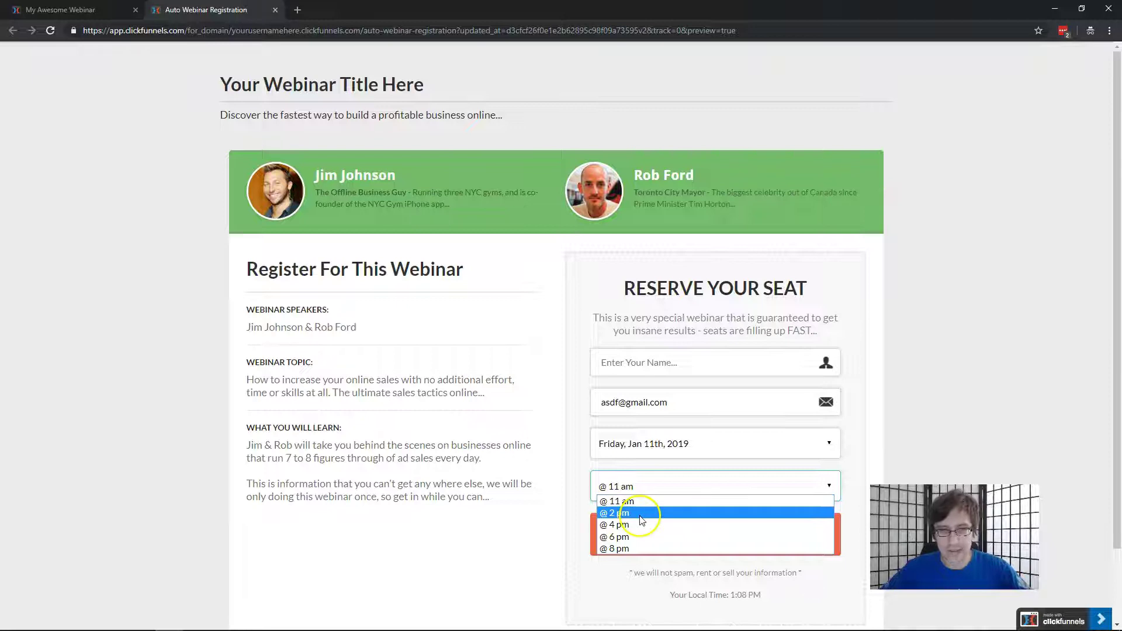
click(642, 515)
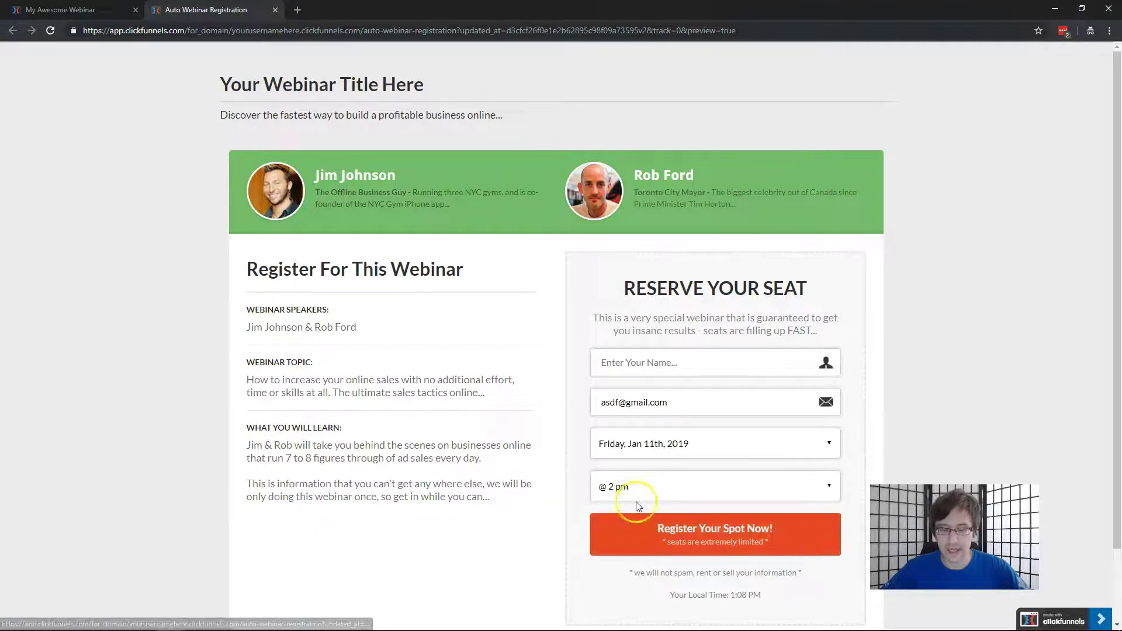
click(637, 521)
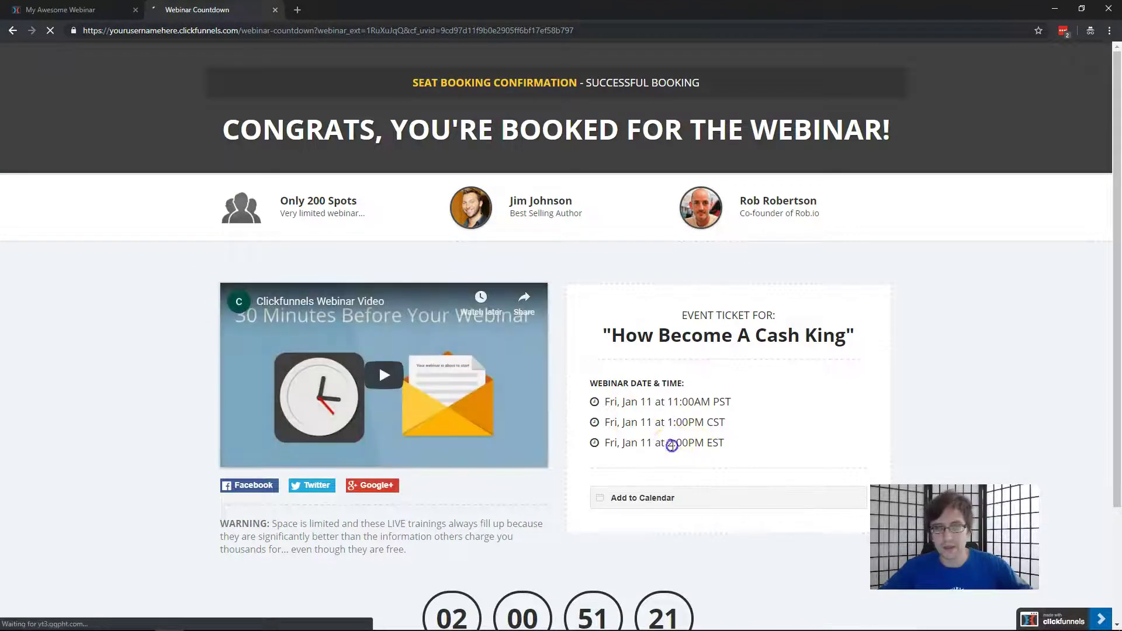
- Examine the webinar dates and time zones and the Add to Calendar options on the Webinar Countdown page
drag(672, 445, 724, 444)
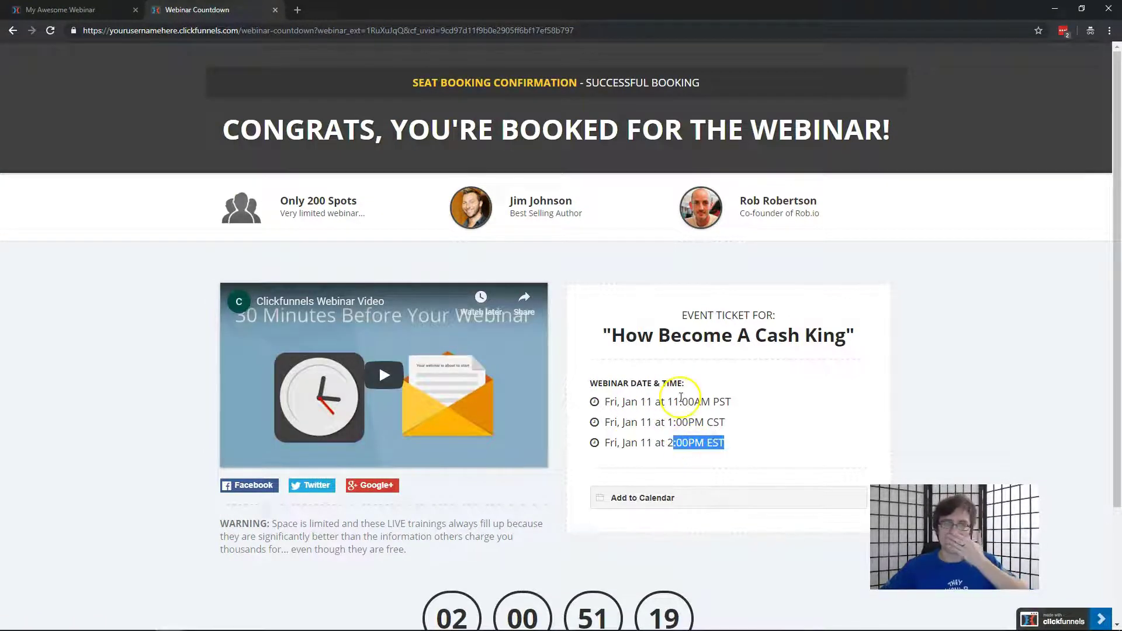
drag(666, 402, 693, 454)
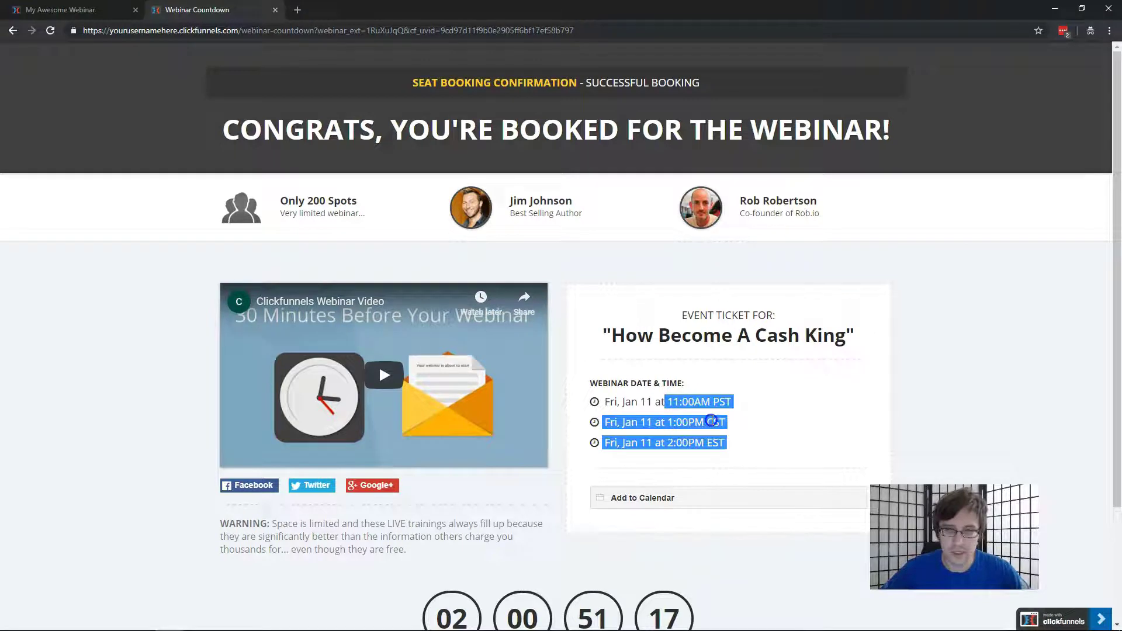
click(712, 421)
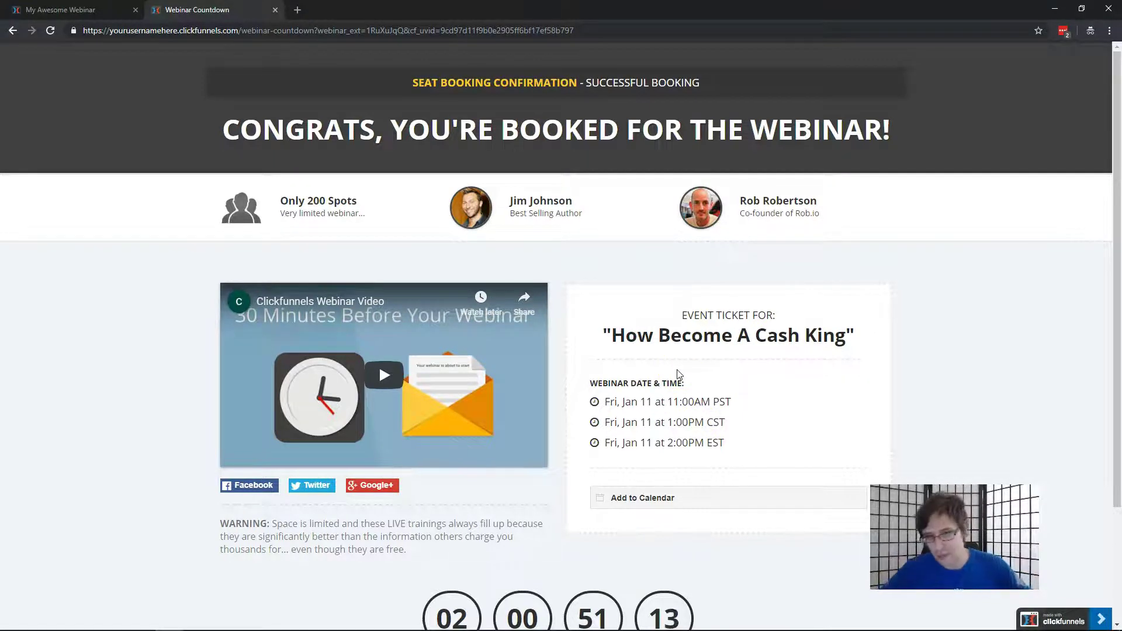
click(639, 501)
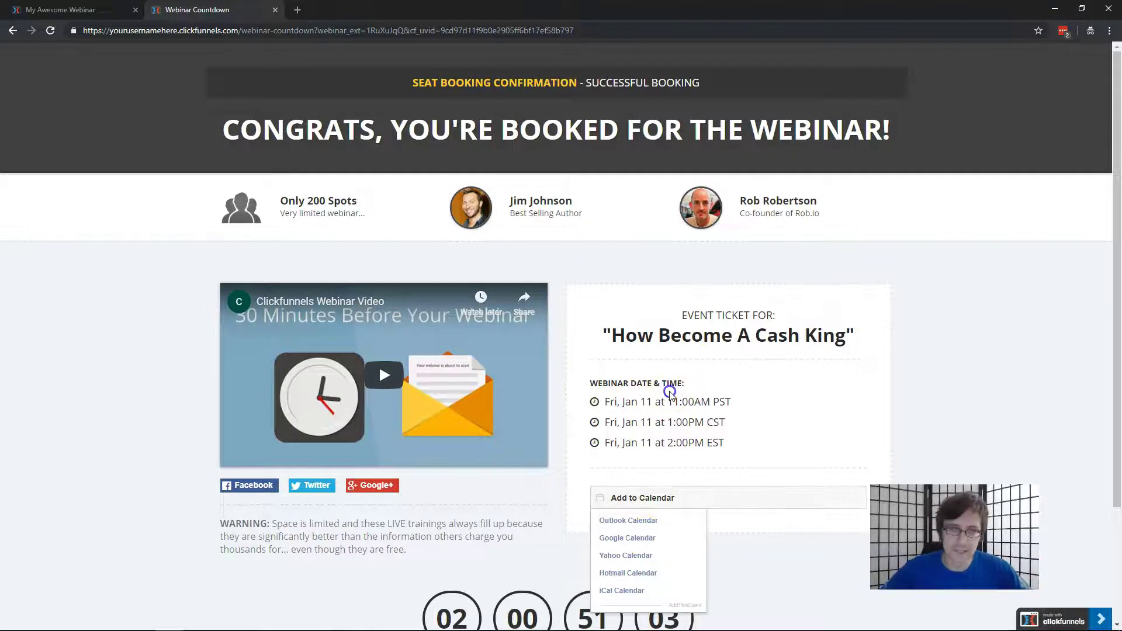
click(605, 367)
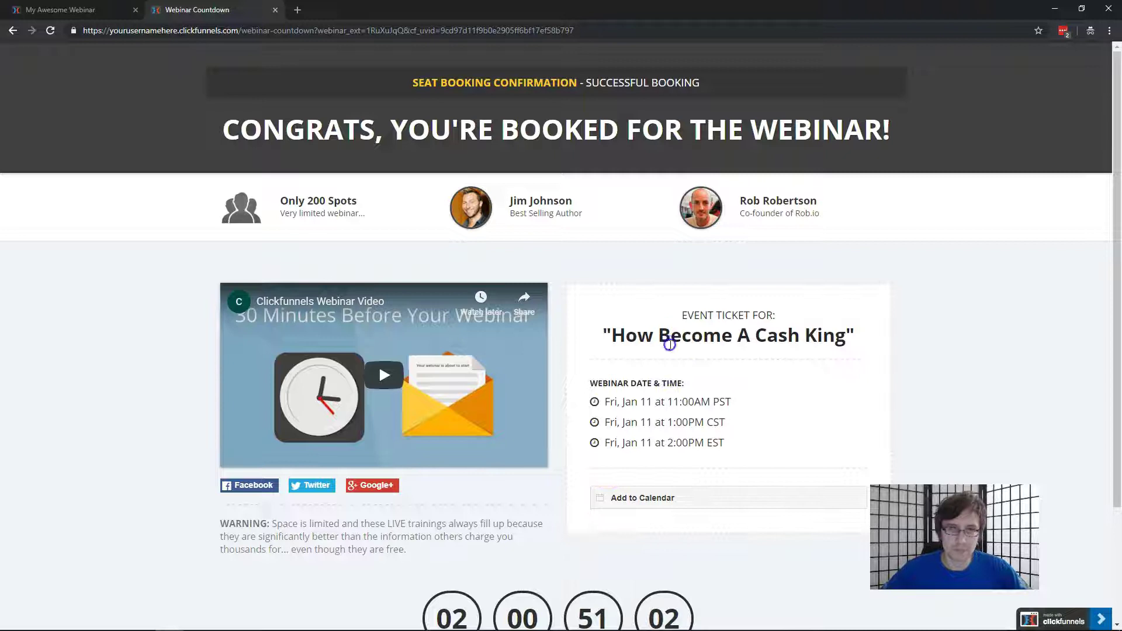
- Preview the registration page again and submit a test registration with Watch Yesterday's Broadcast Now, then close the resulting broadcast room page
click(275, 10)
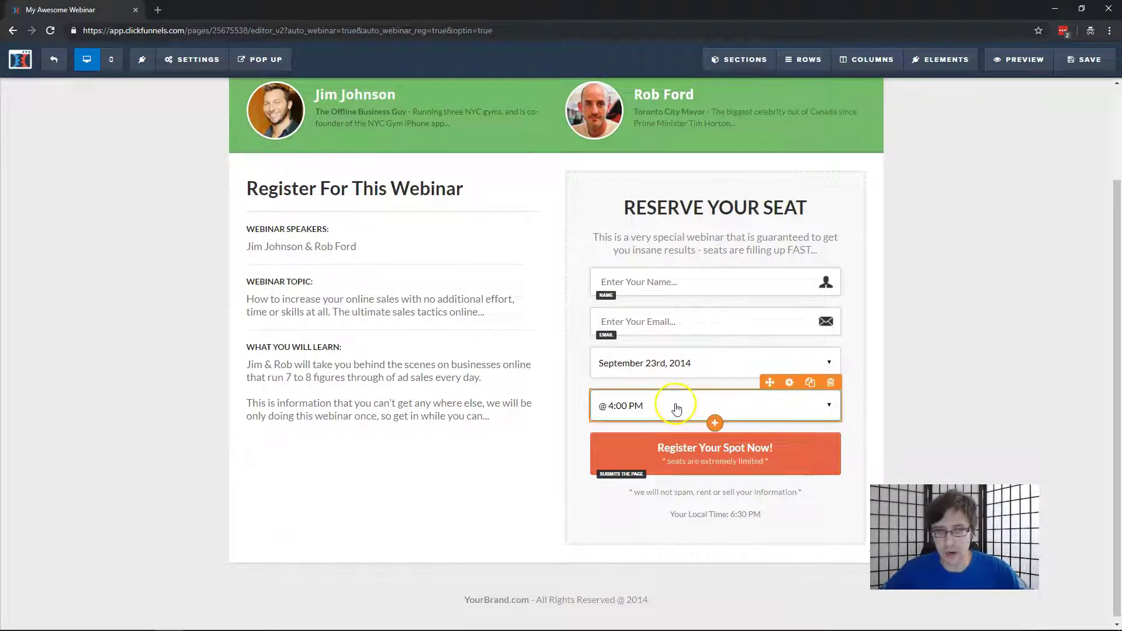
click(1016, 60)
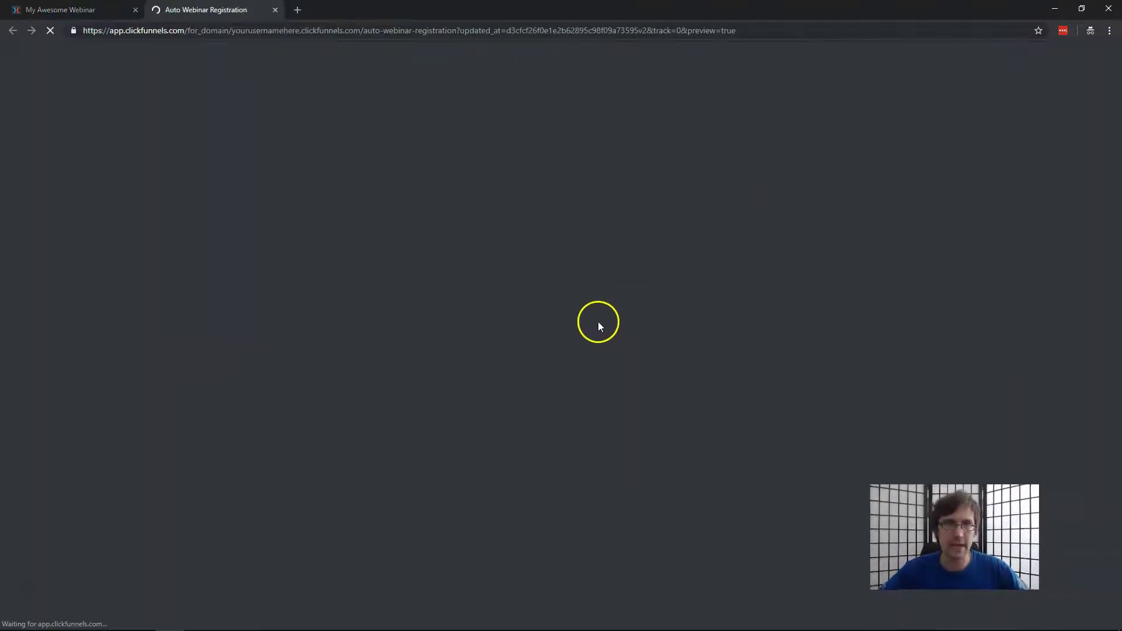
click(705, 442)
click(683, 469)
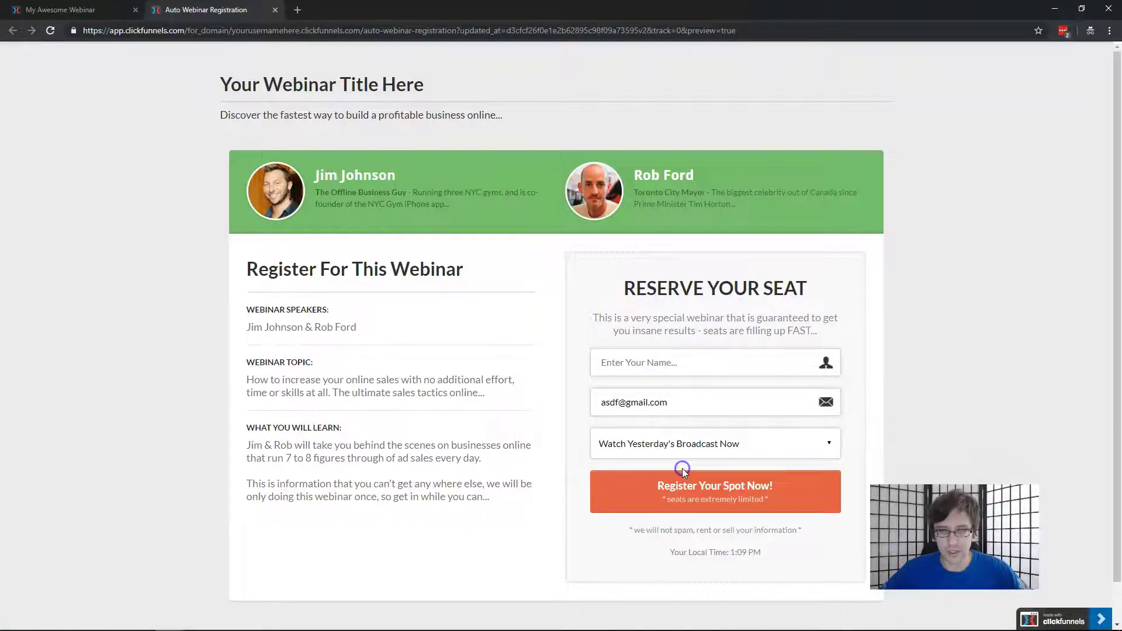
click(634, 497)
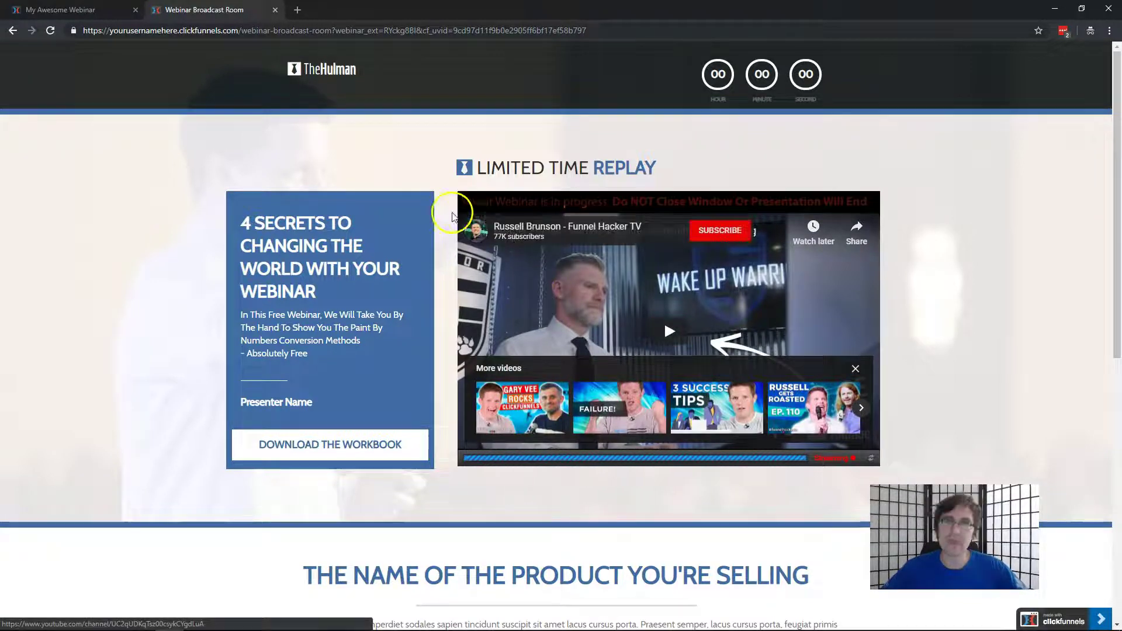
click(275, 10)
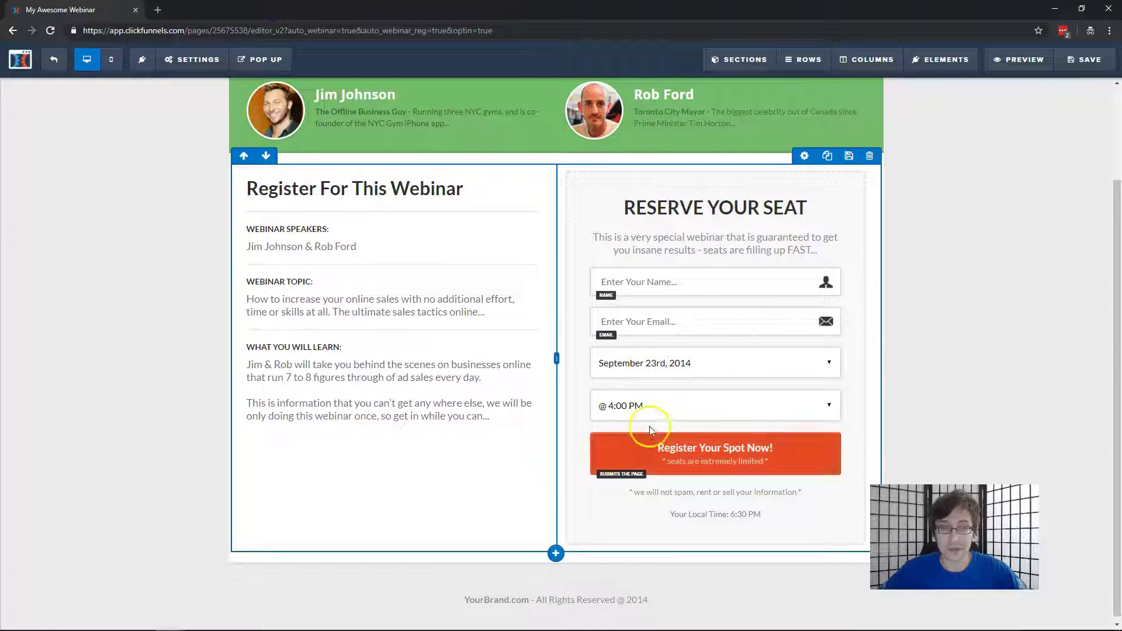
- Preview the registration page, submit a test registration for Friday, Jan 11th, 2019 at 11 am, and close the countdown page
click(1024, 59)
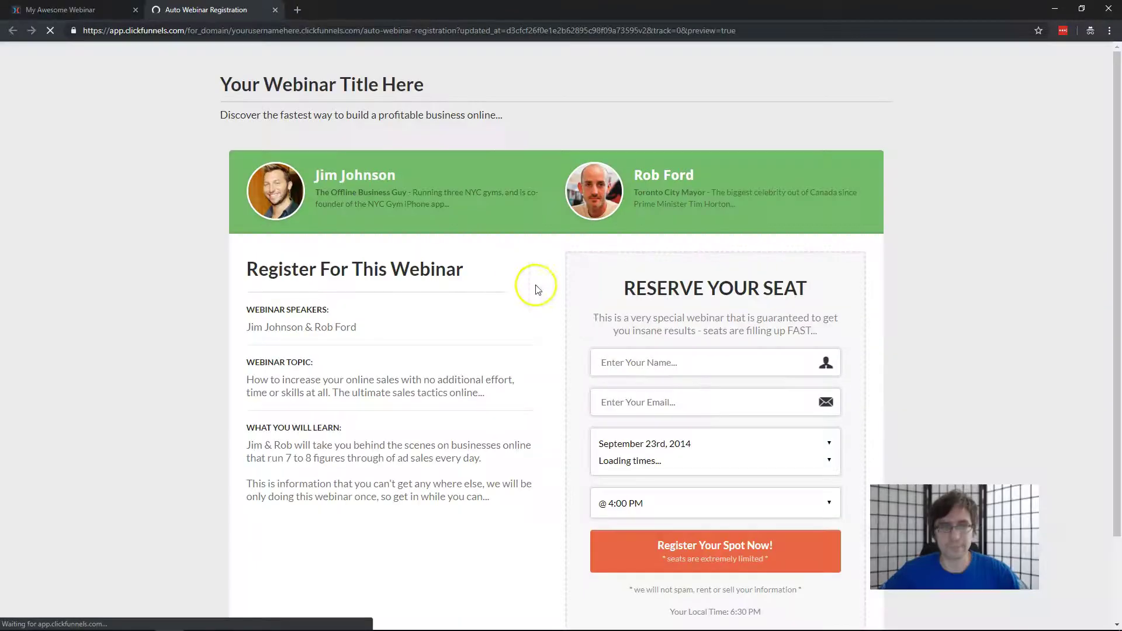
click(641, 454)
click(653, 492)
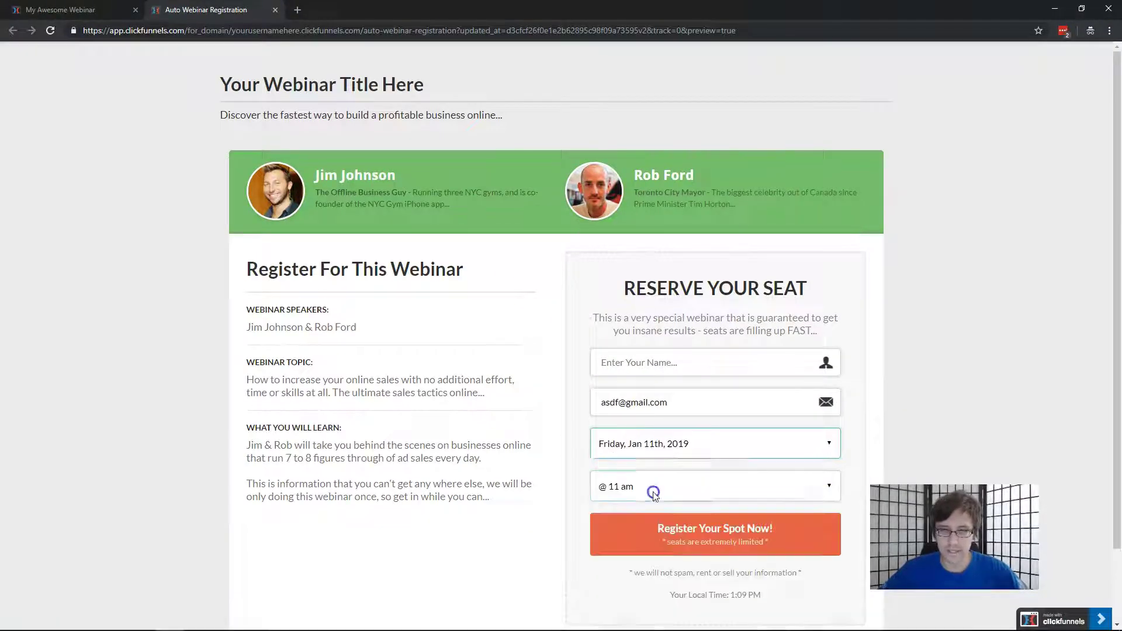
click(638, 543)
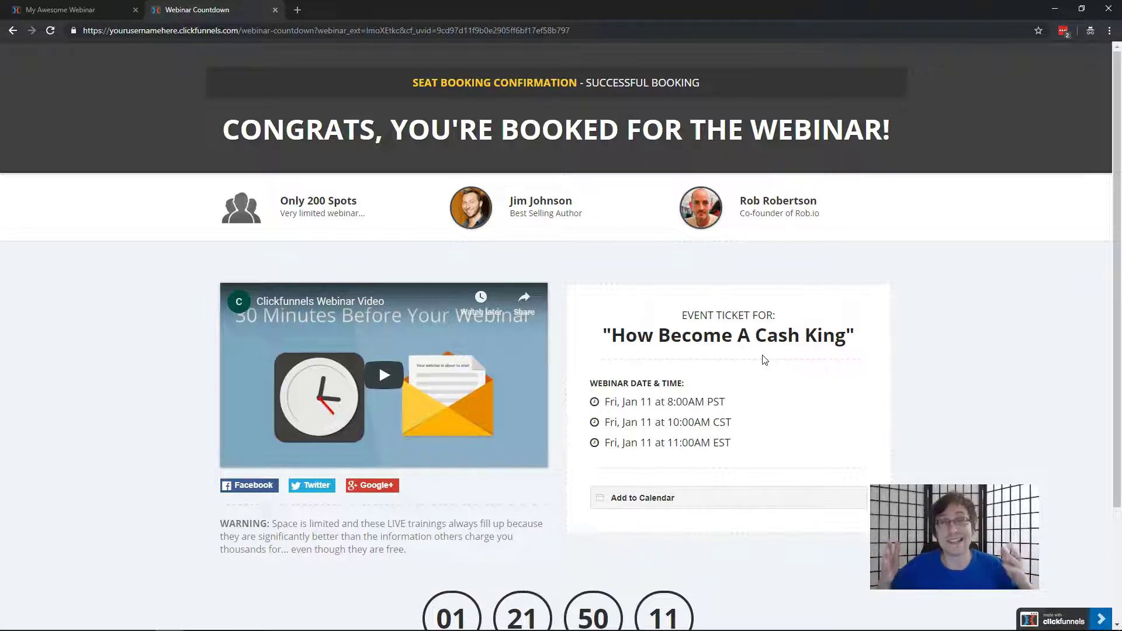
click(275, 10)
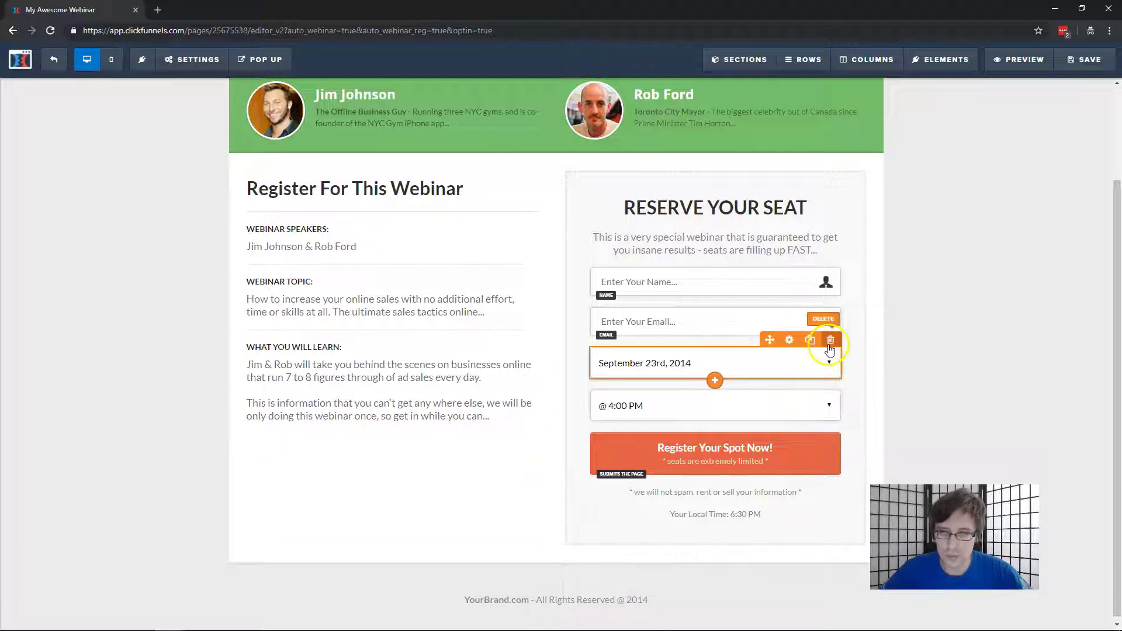
- Delete the webinar date and webinar time fields from the registration form
click(830, 349)
click(612, 93)
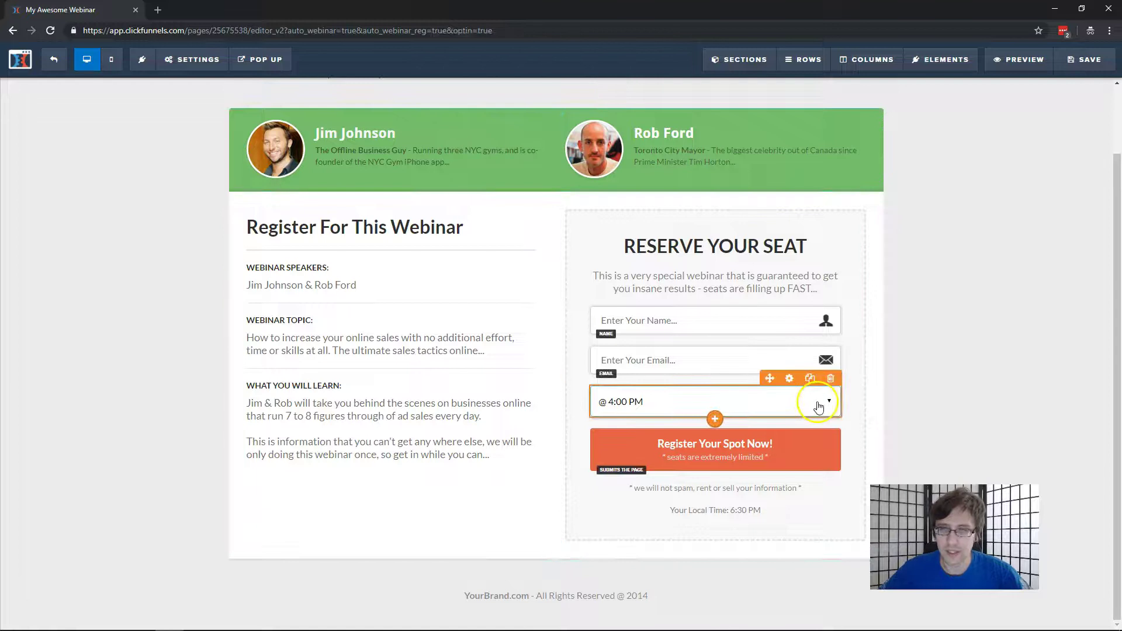
click(830, 379)
click(613, 95)
click(192, 58)
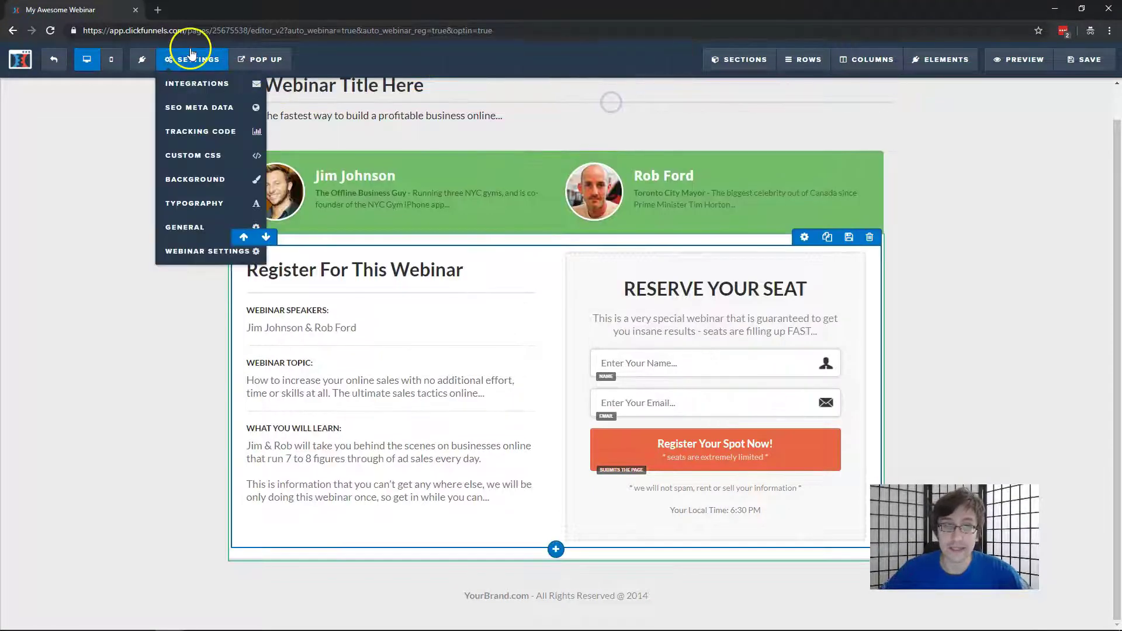
- Add Autowebinar Countdown and Autowebinar At elements below the email field, with the Autowebinar At text above the countdown
click(714, 418)
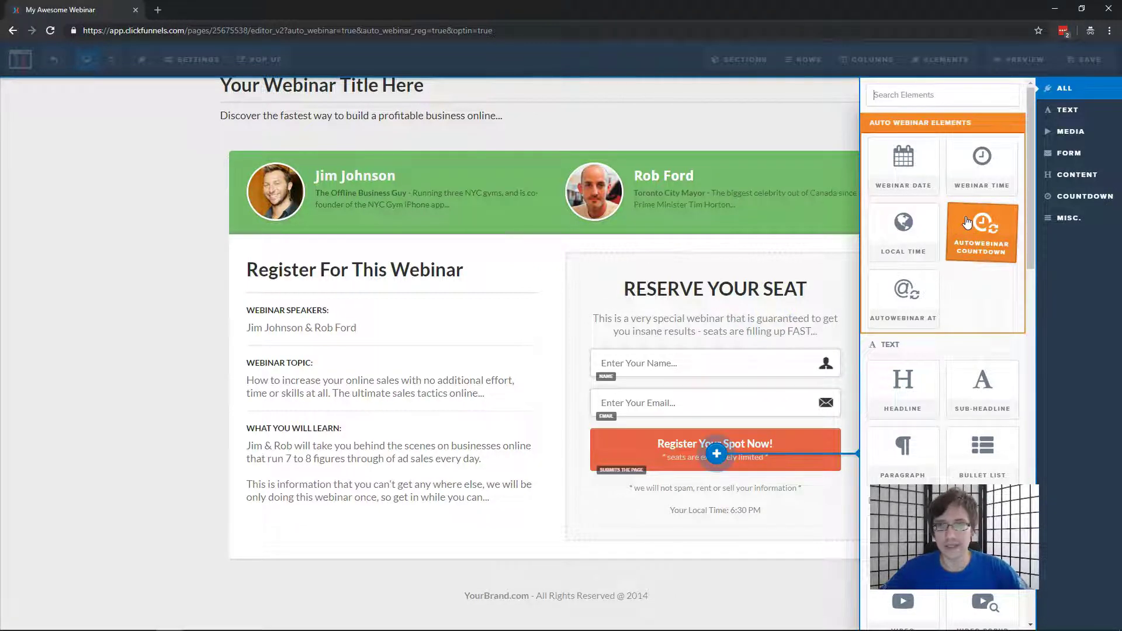
drag(972, 232, 972, 227)
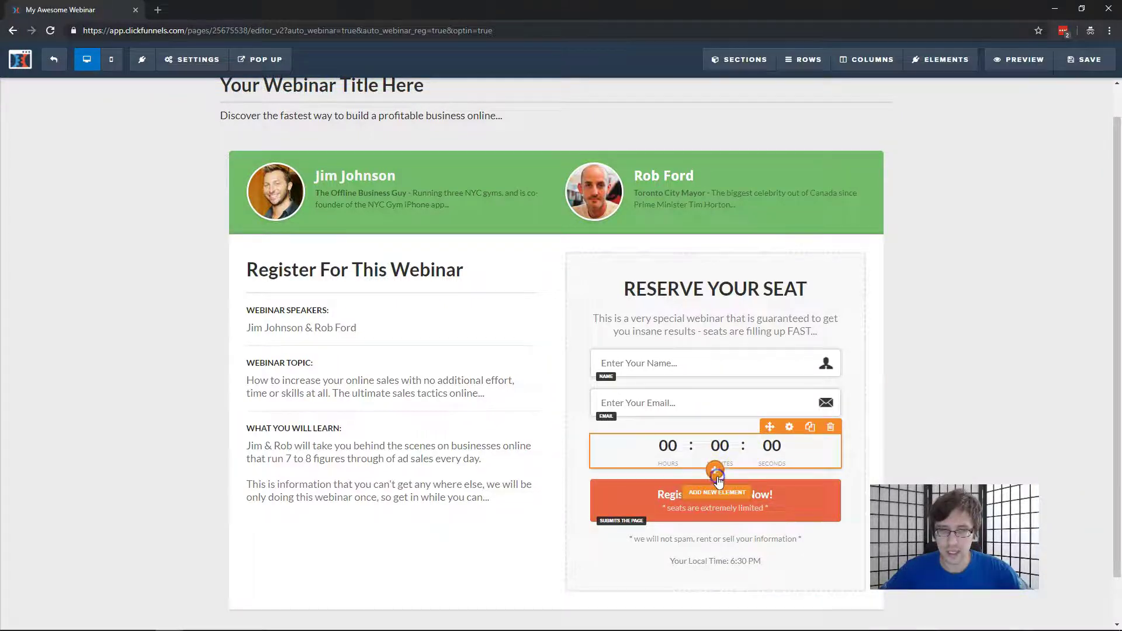
click(715, 469)
click(909, 301)
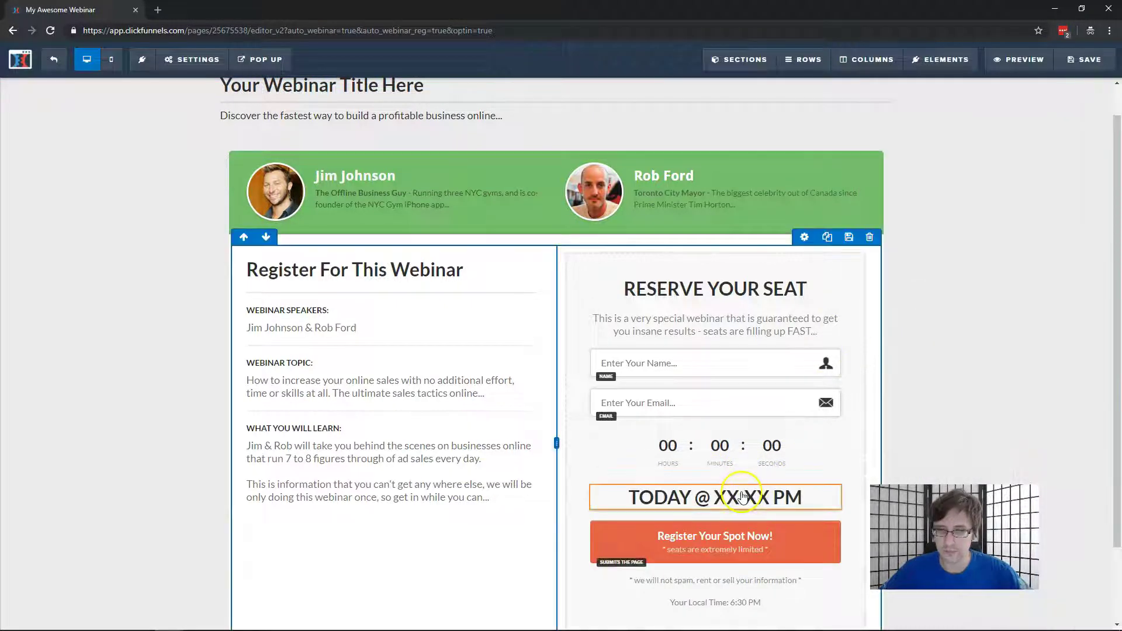
drag(735, 444, 800, 487)
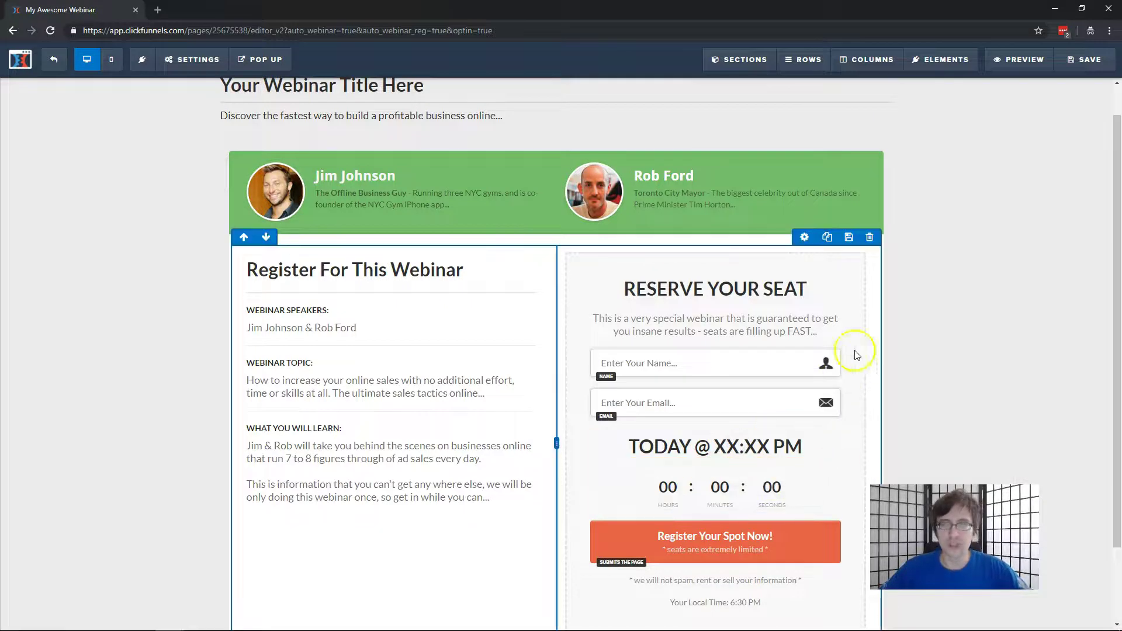
- Set the autowebinar type to Top Of The Hour and save the registration page
click(193, 59)
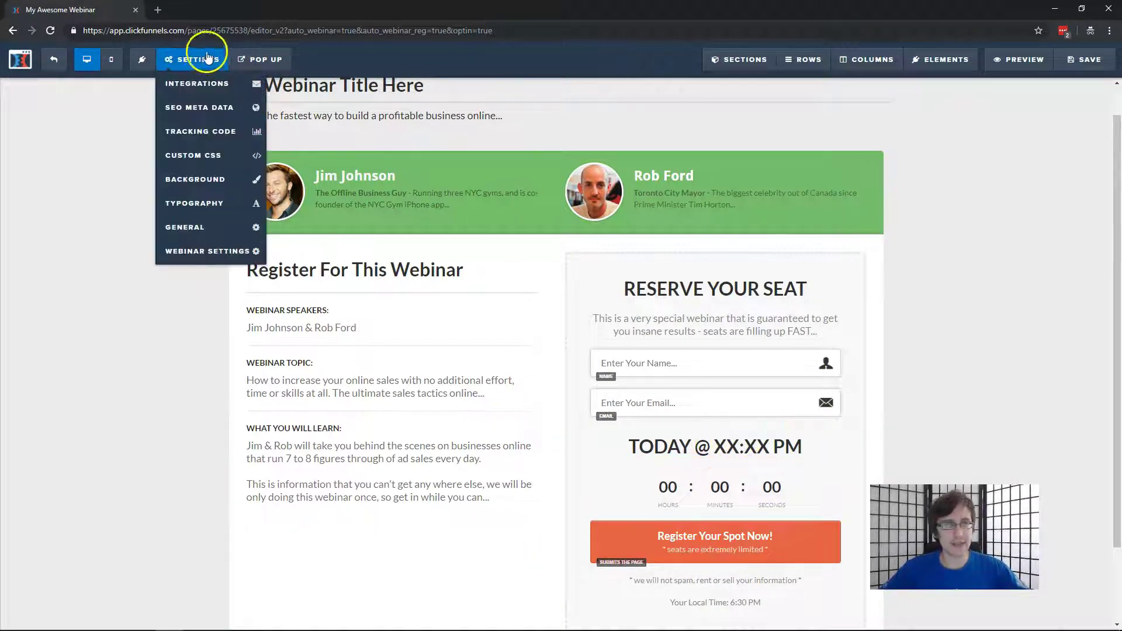
click(179, 250)
click(996, 128)
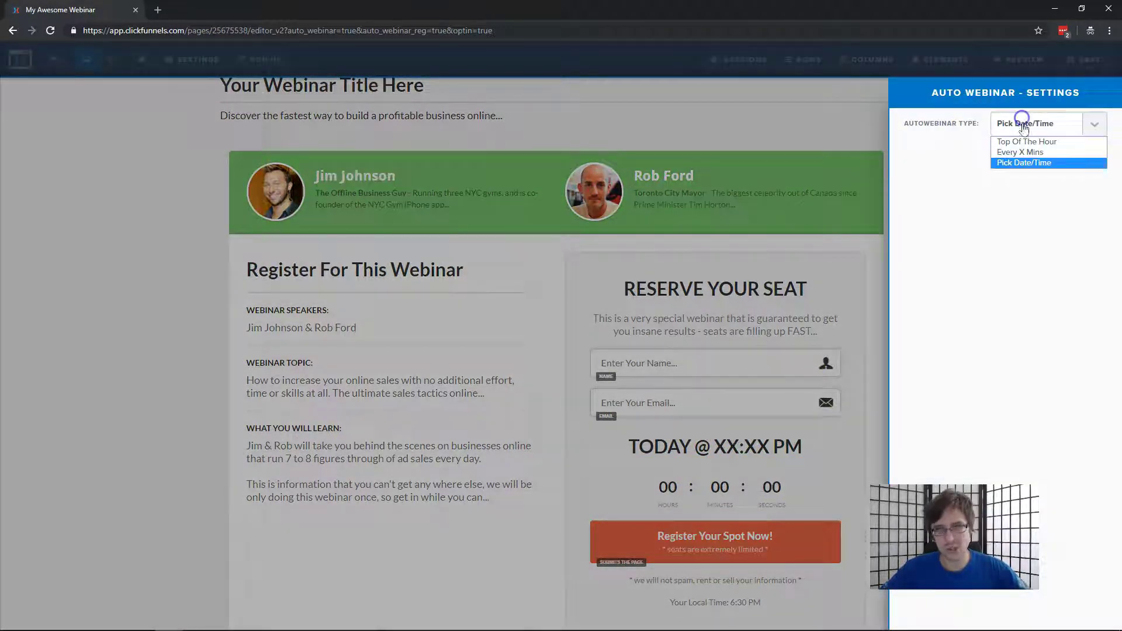
click(1023, 144)
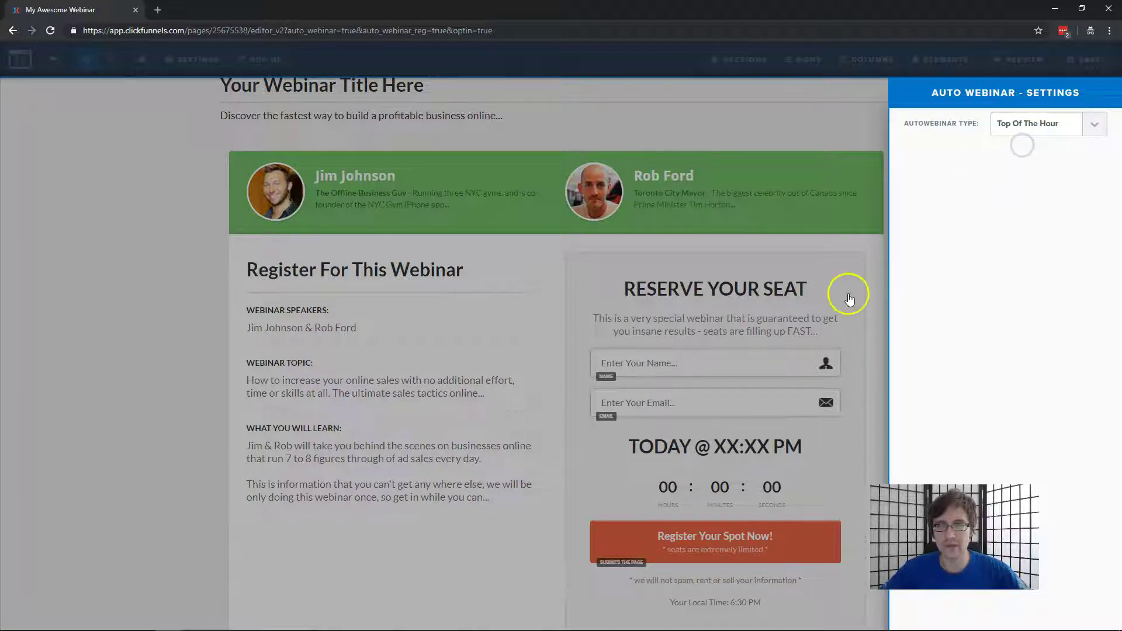
click(767, 377)
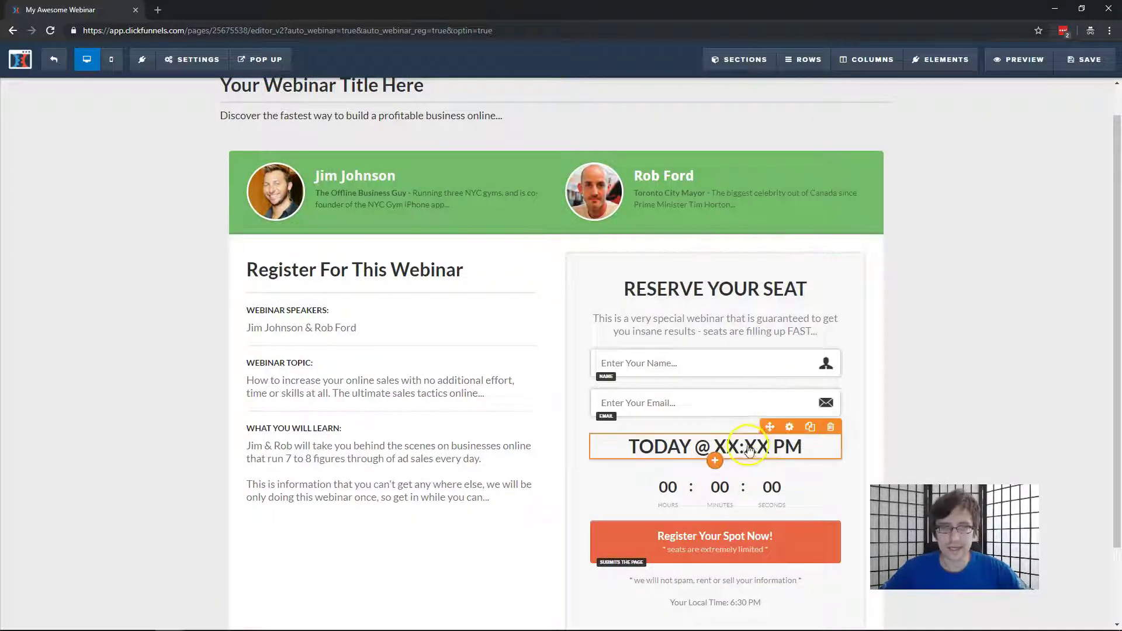
click(1083, 60)
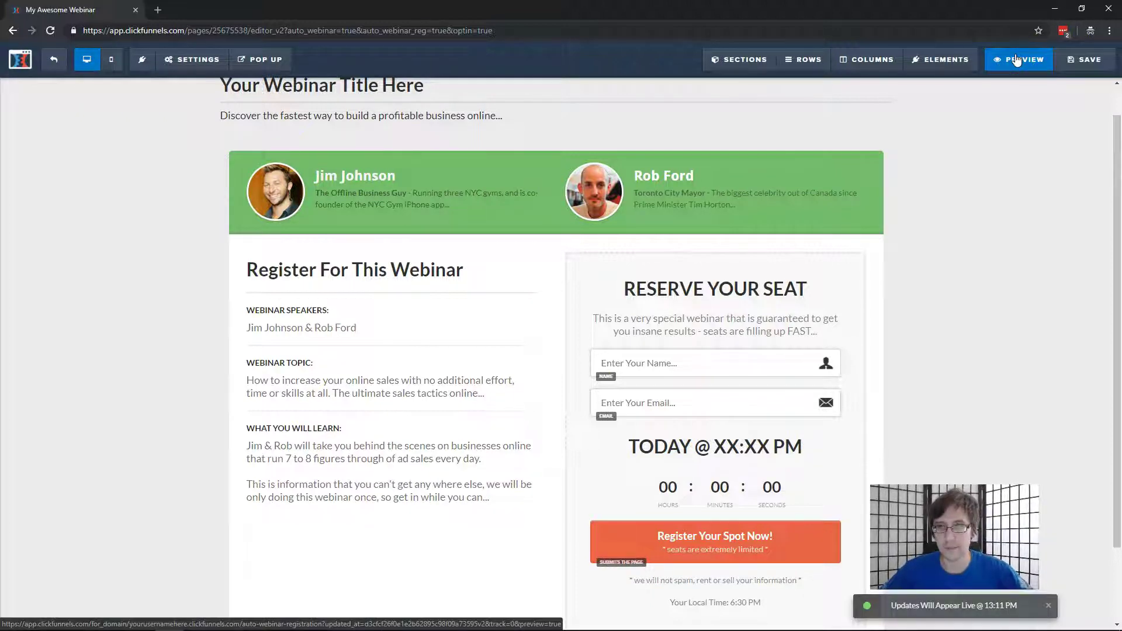
- Preview the top-of-the-hour registration page, submit a test registration, and compare the webinar time on the form and the countdown page
click(1017, 60)
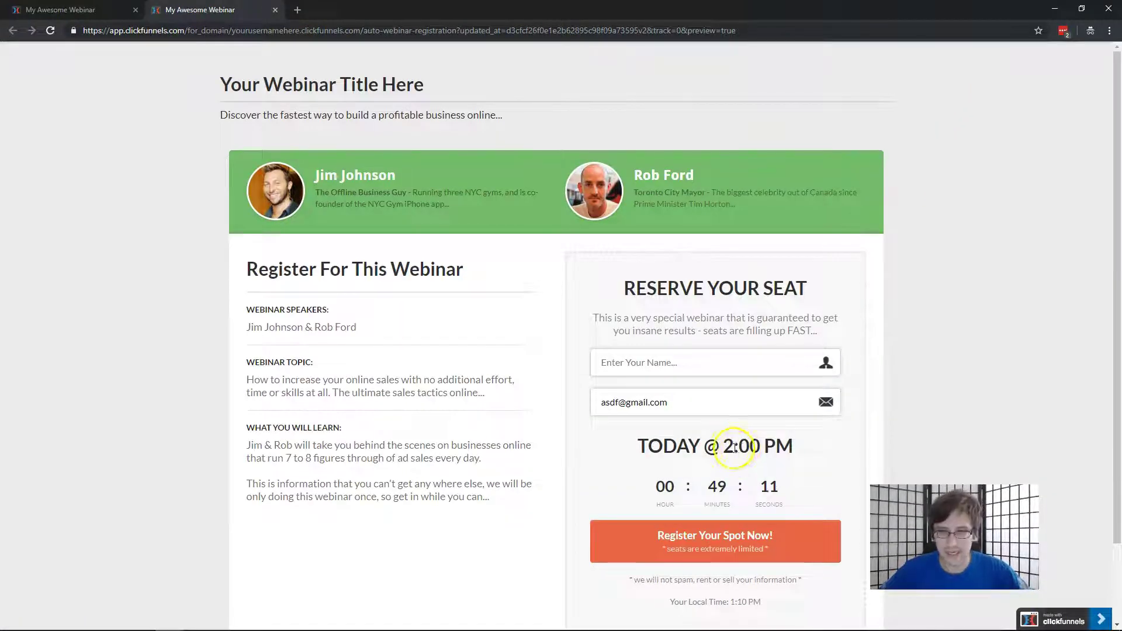
drag(723, 446, 785, 442)
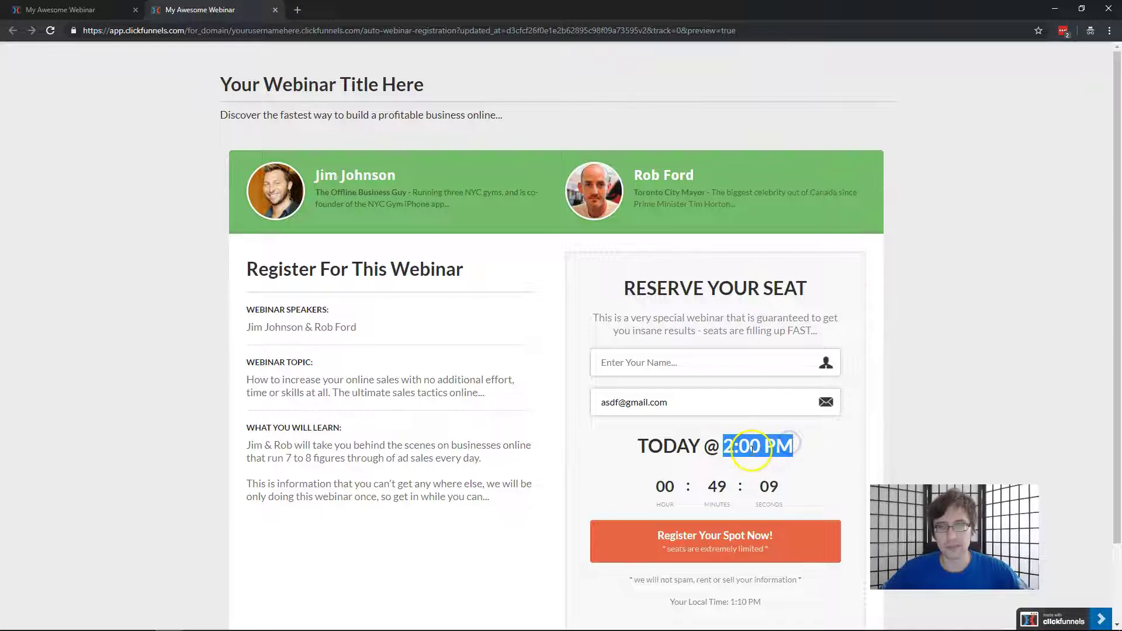
click(693, 542)
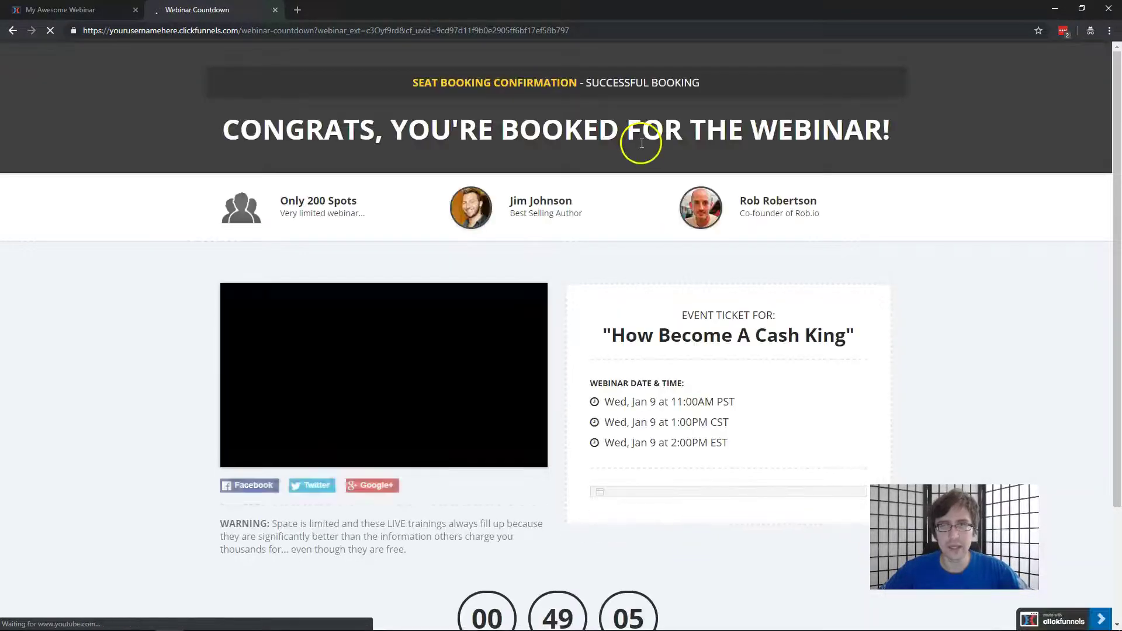
drag(674, 442, 709, 446)
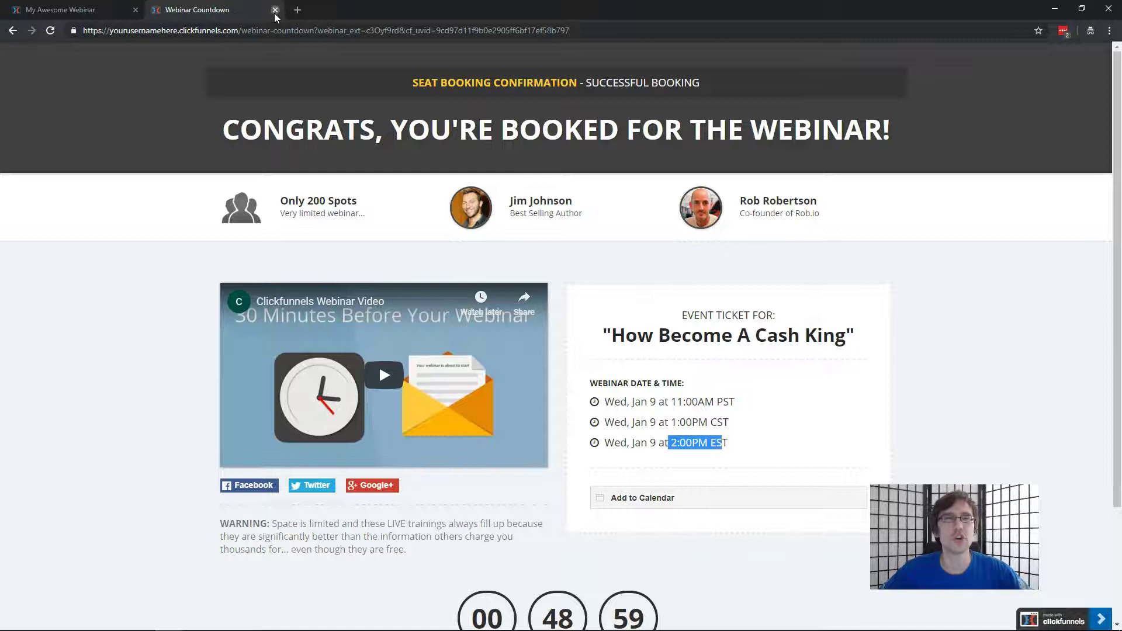
click(275, 10)
- Set the autowebinar type to Every X Mins with a frequency of Every 10 Mins, and save the page
click(182, 59)
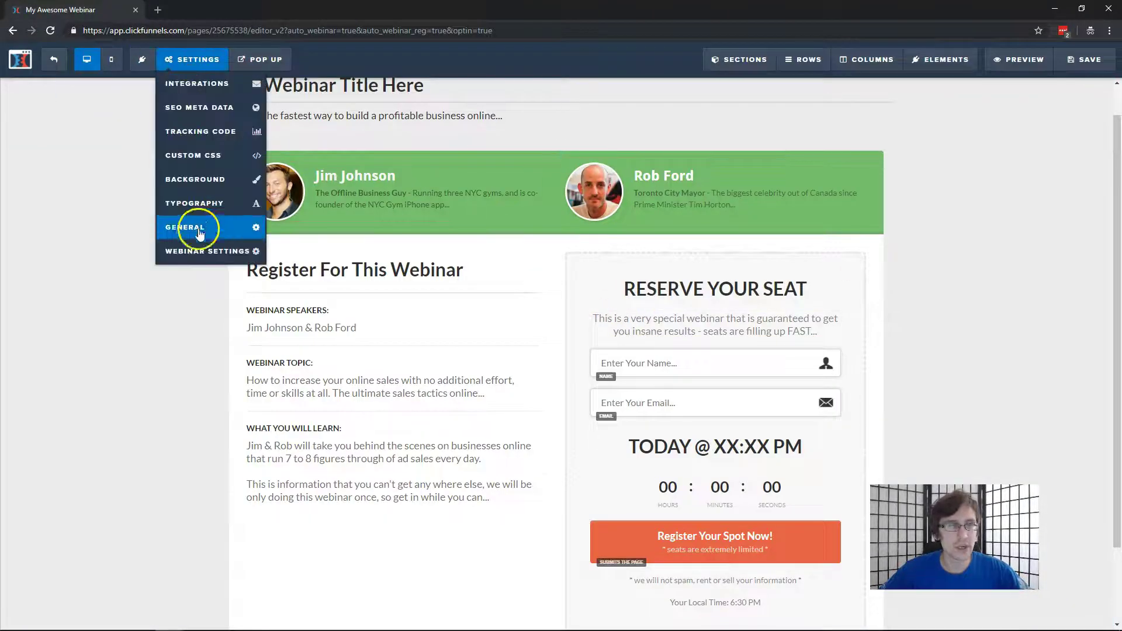
click(188, 251)
click(1029, 125)
click(1034, 152)
click(1029, 155)
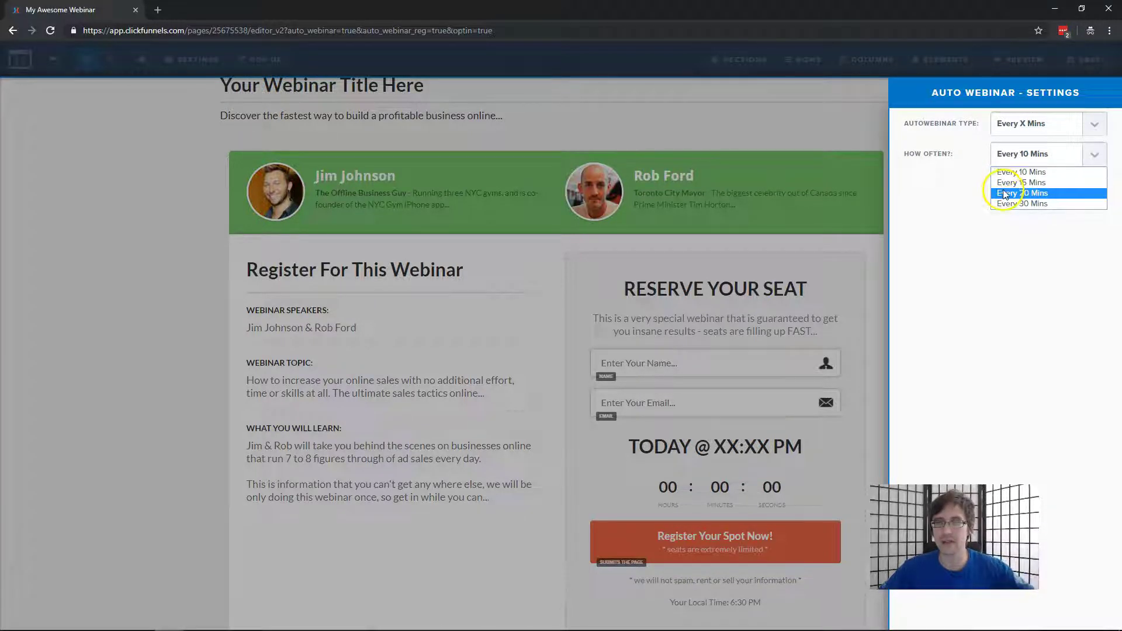
click(831, 279)
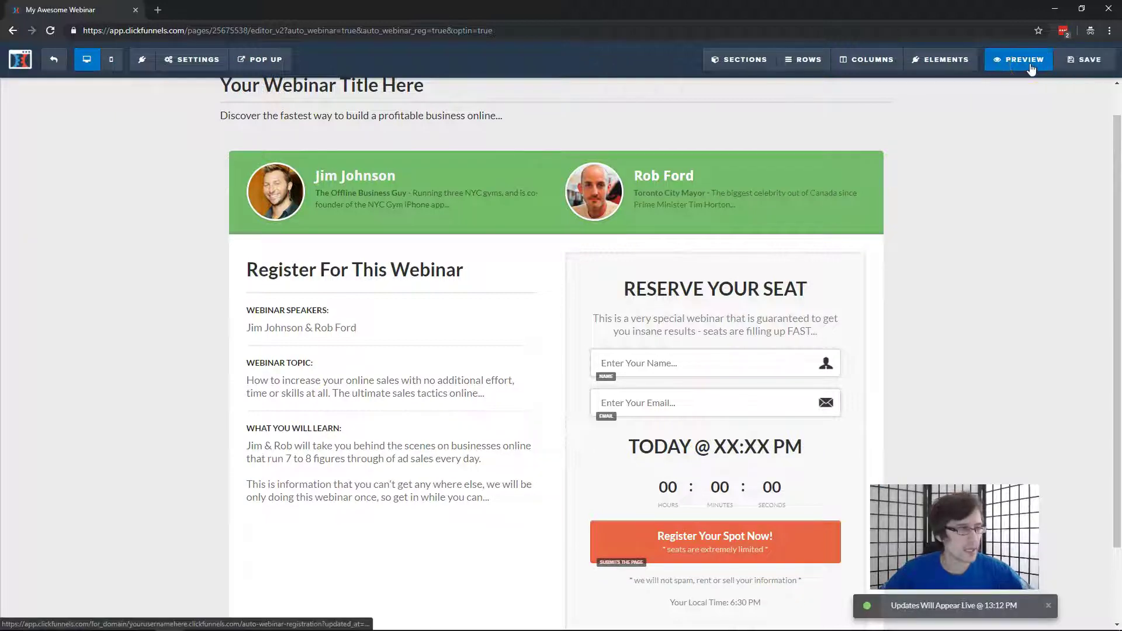
- Preview the 10-minute-interval registration page, submit a test registration, and check the webinar times and countdown on the booking confirmation
click(1030, 65)
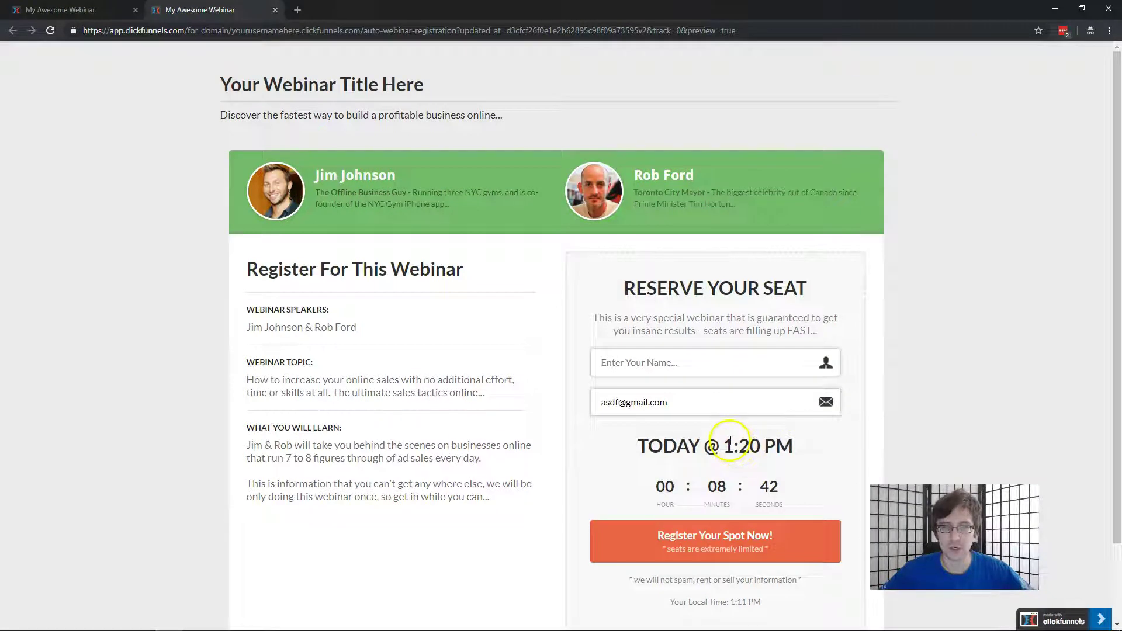
drag(730, 442, 779, 440)
click(743, 442)
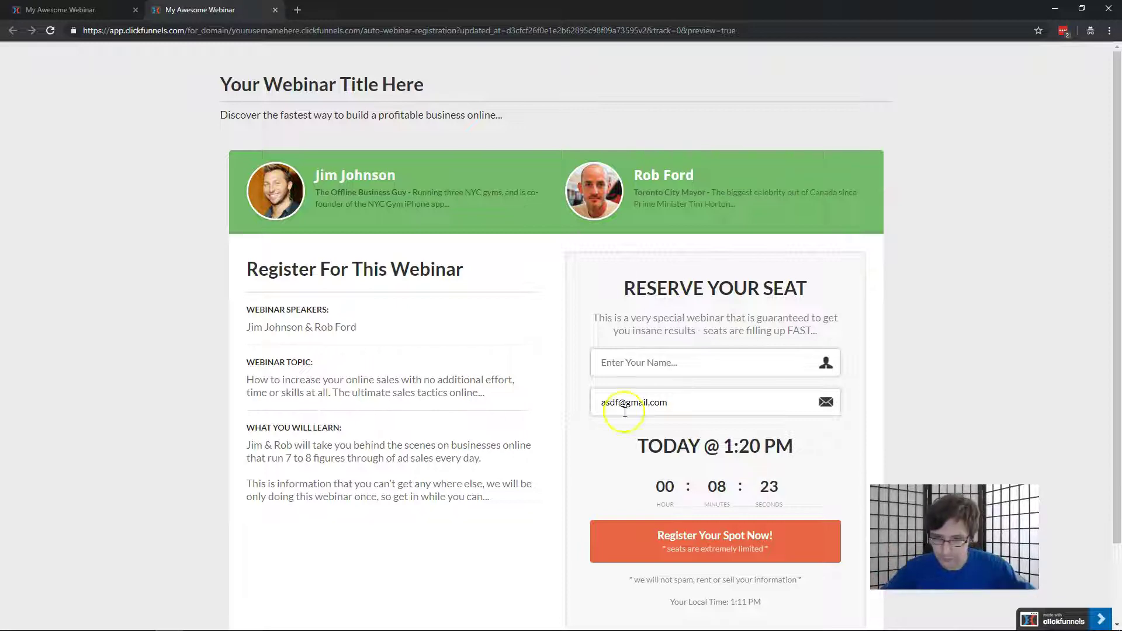
click(667, 535)
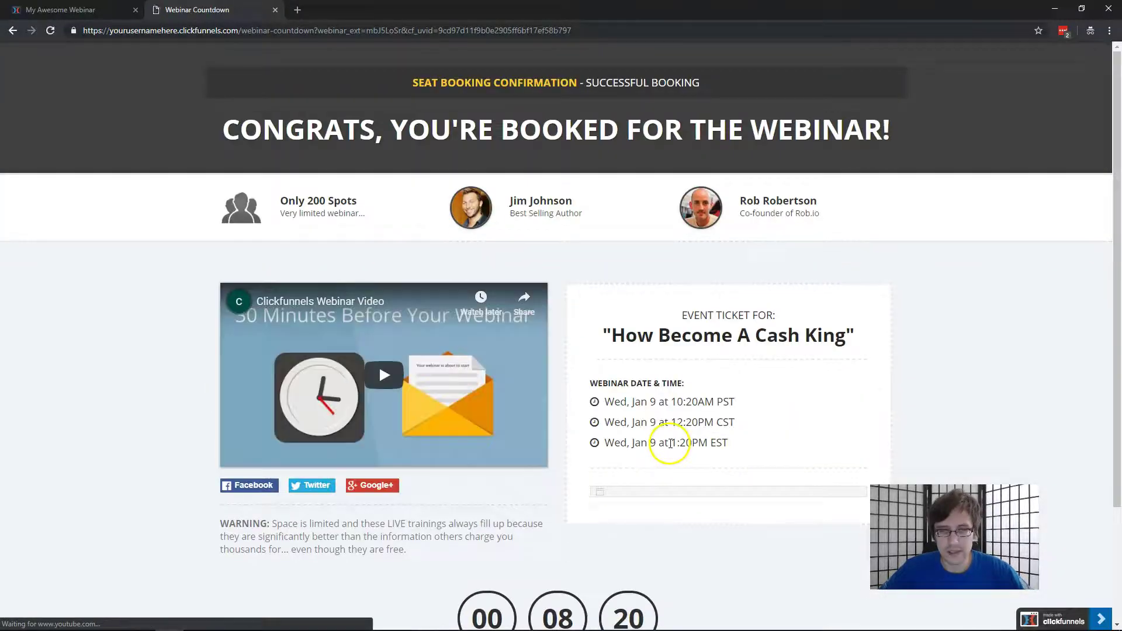
drag(673, 442, 728, 443)
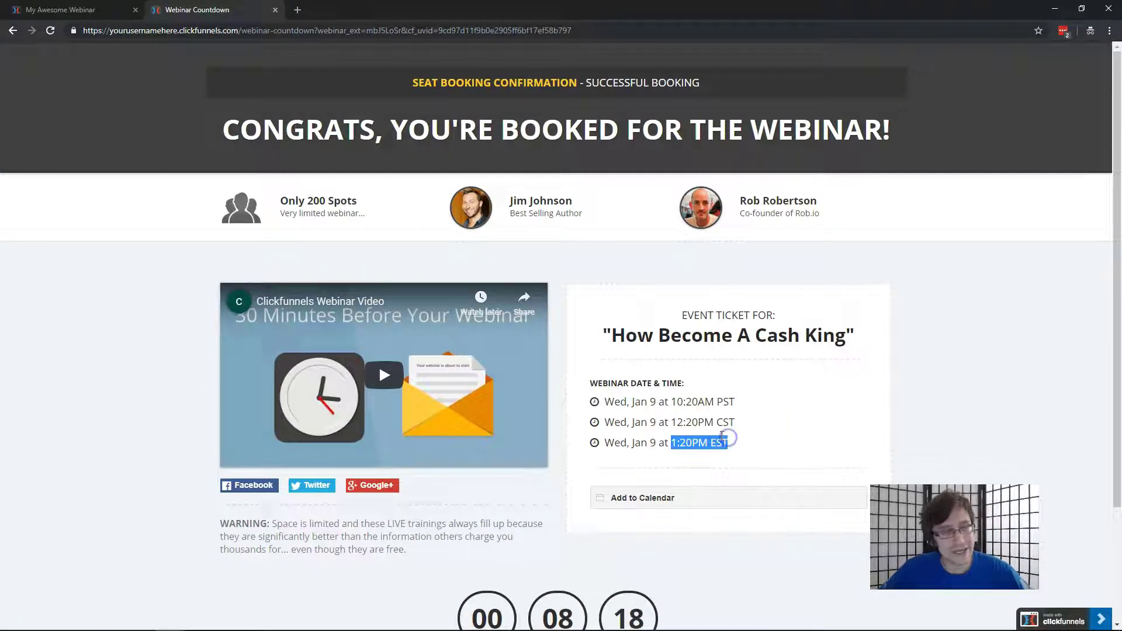
scroll(661, 422, down, 3)
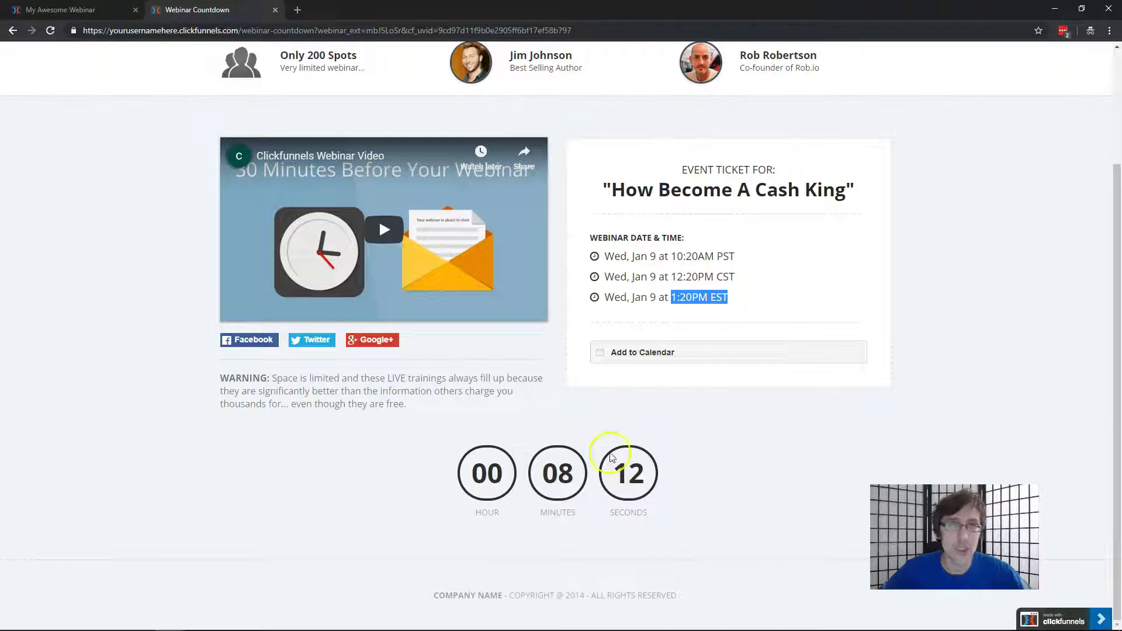
click(277, 9)
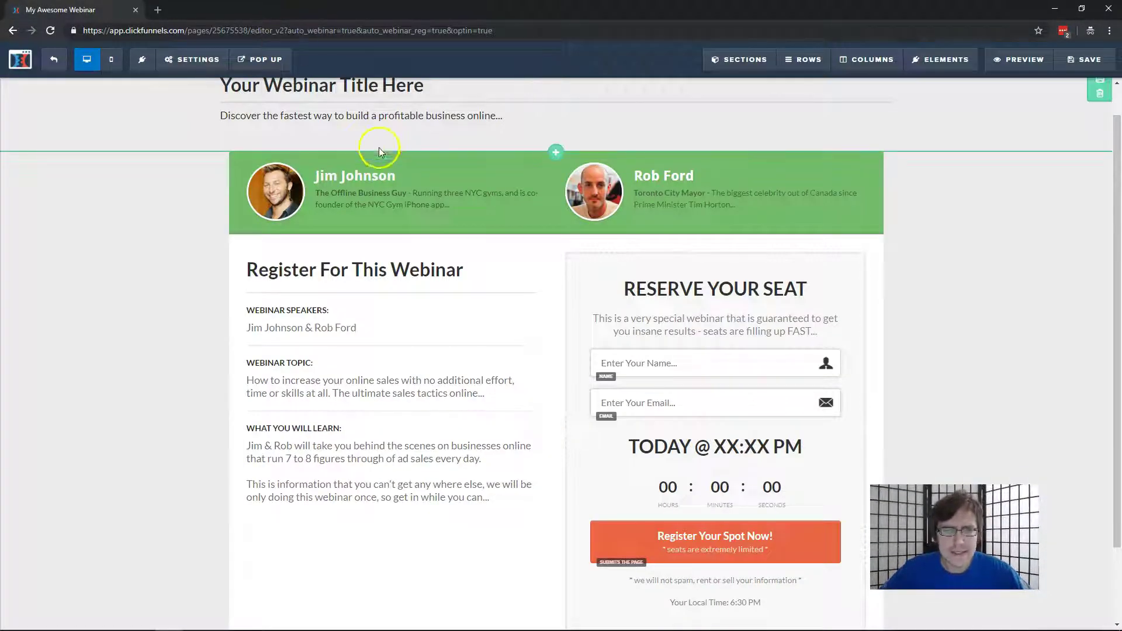
- Review the available autoresponder integrations in the registration page's email integration settings, and leave the page editor
scroll(419, 245, up, 1)
mouse_move(197, 59)
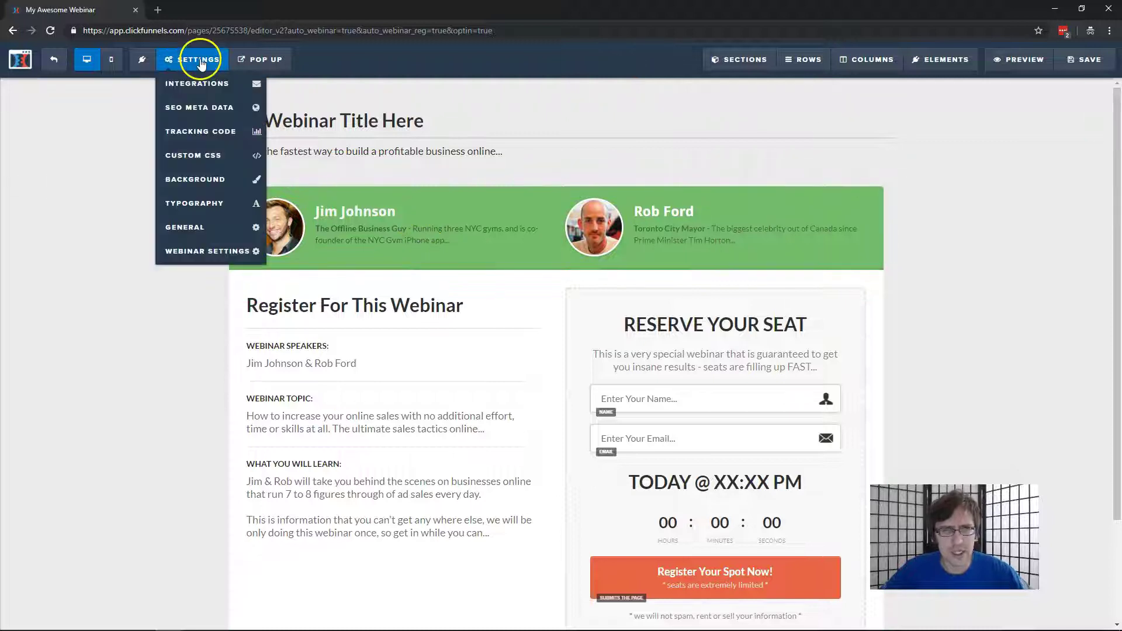
click(199, 83)
click(1033, 229)
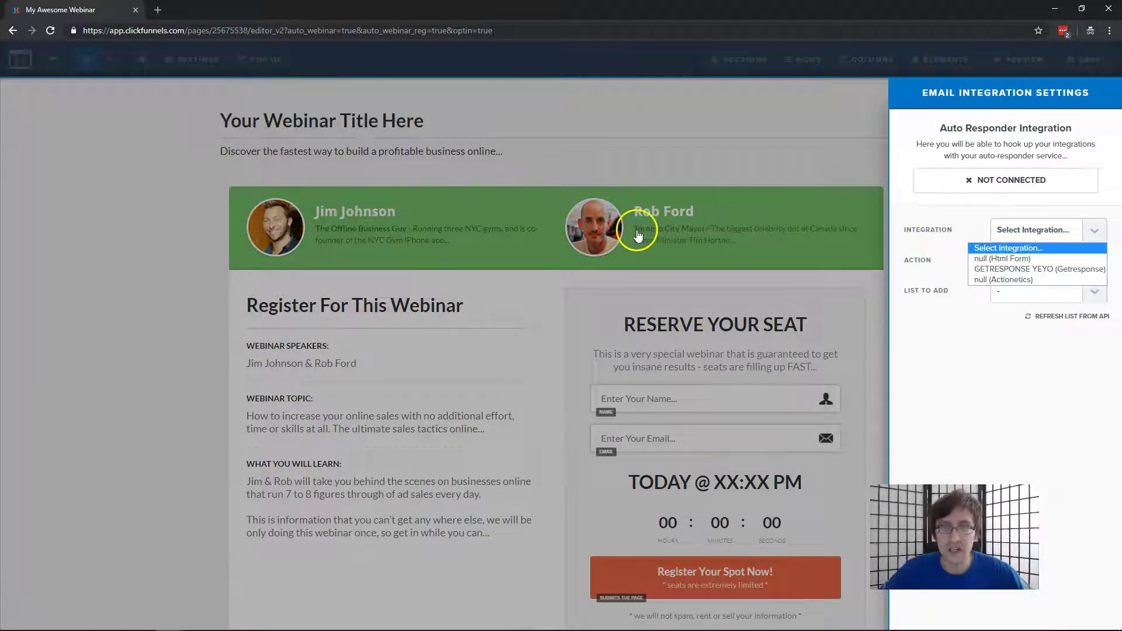
click(659, 154)
click(660, 153)
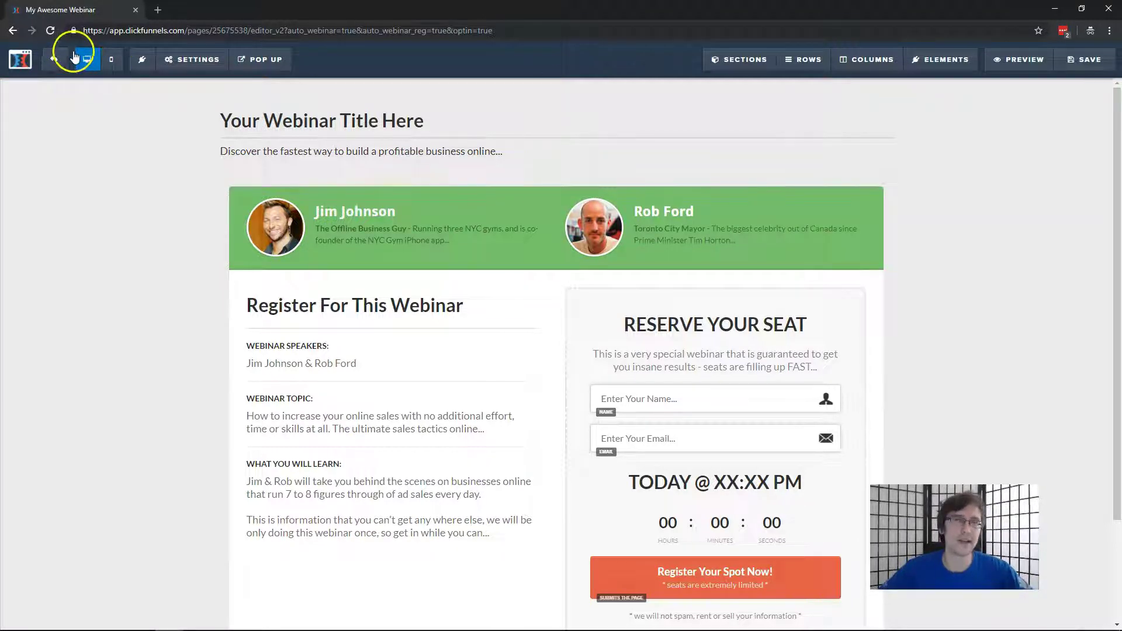
click(58, 60)
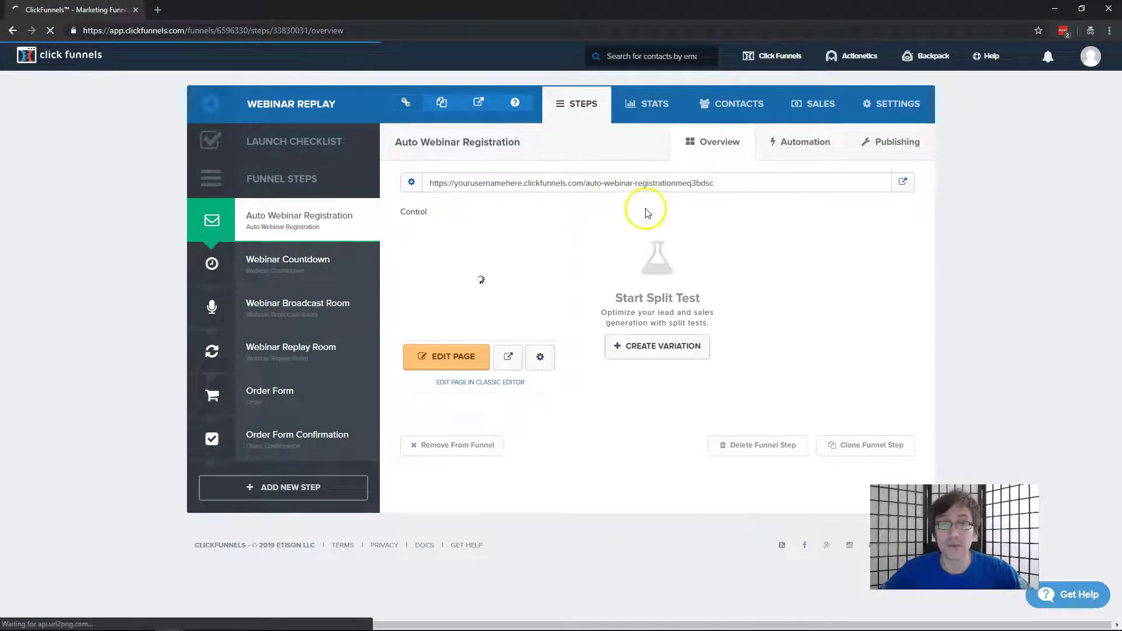
- Open the Webinar Countdown page for editing, examine the webinar date and time element's settings, and return to the funnel steps
click(312, 262)
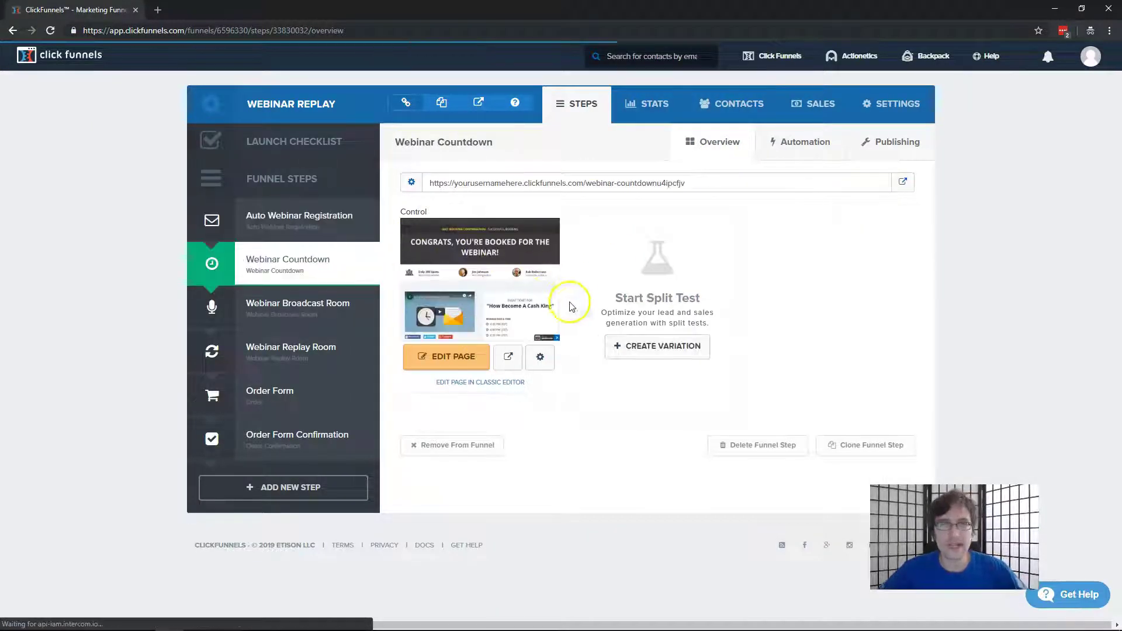
click(465, 361)
click(465, 376)
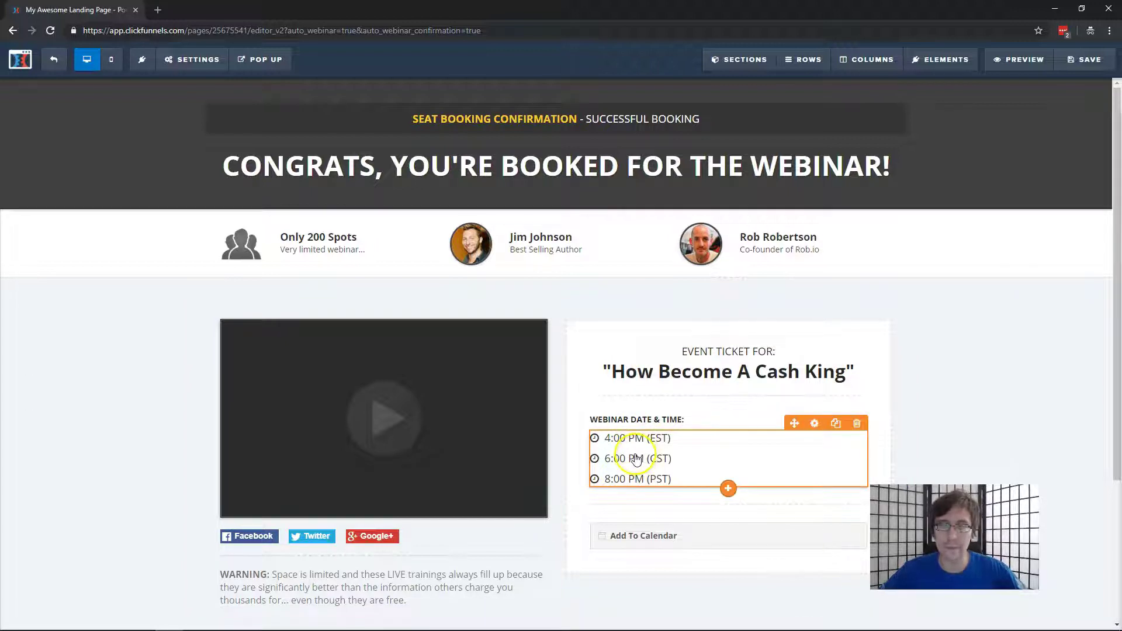
click(690, 452)
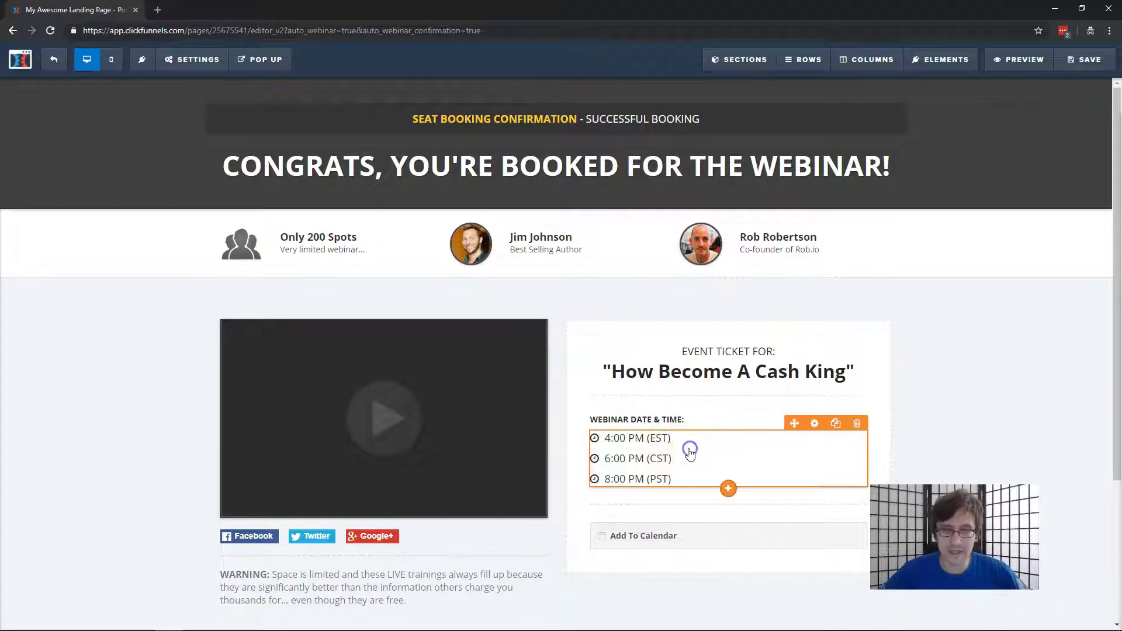
click(1020, 131)
click(1082, 122)
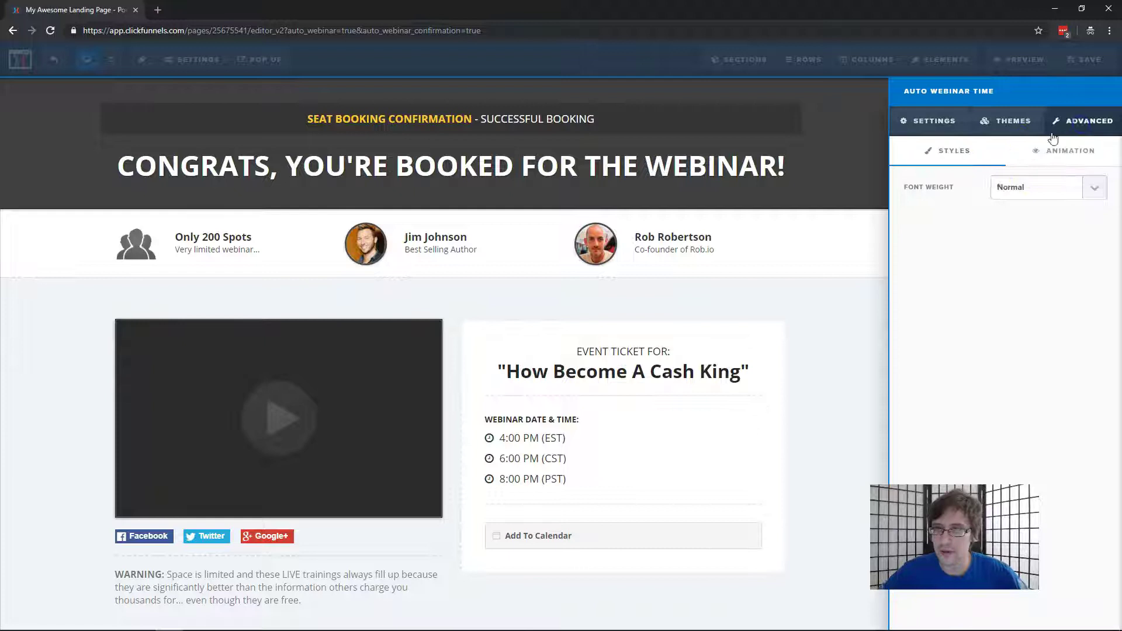
click(935, 121)
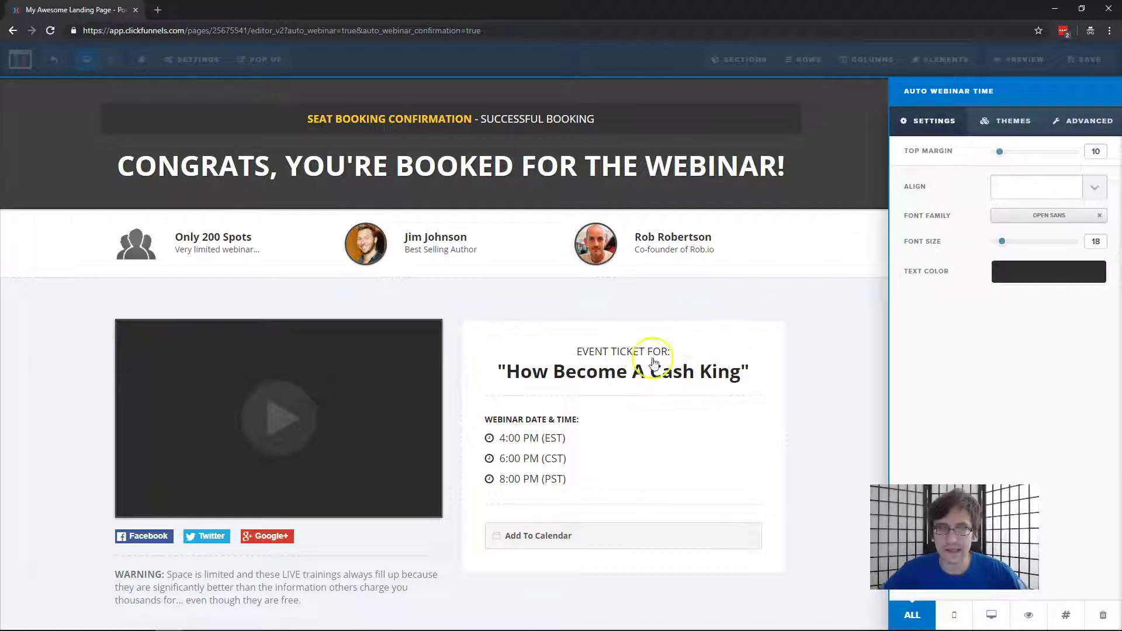
click(654, 363)
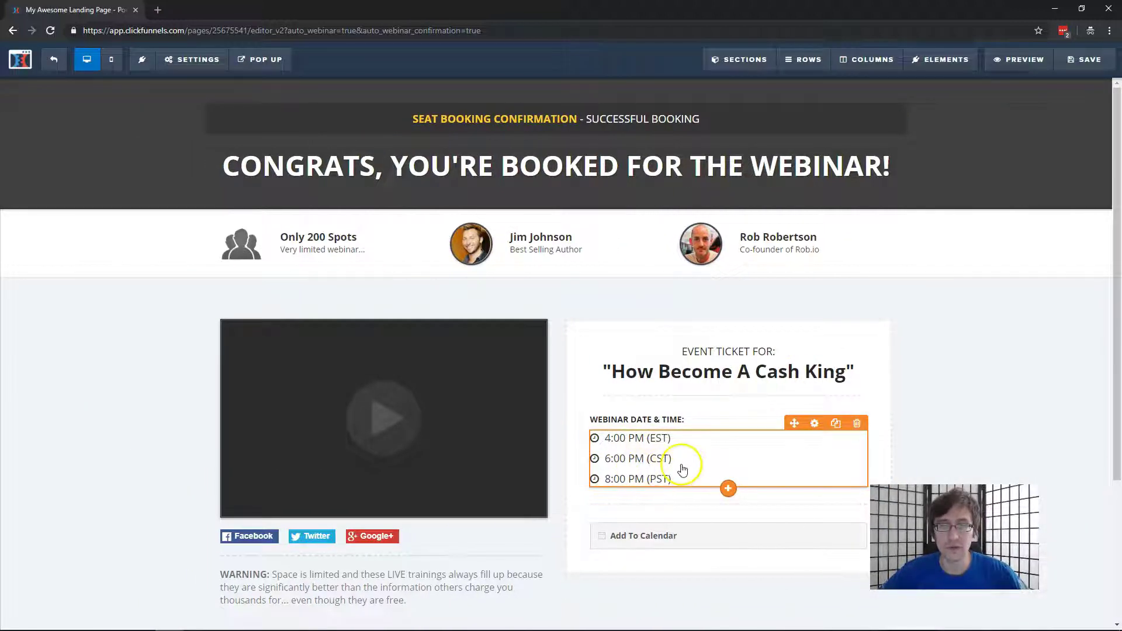
click(61, 61)
click(618, 96)
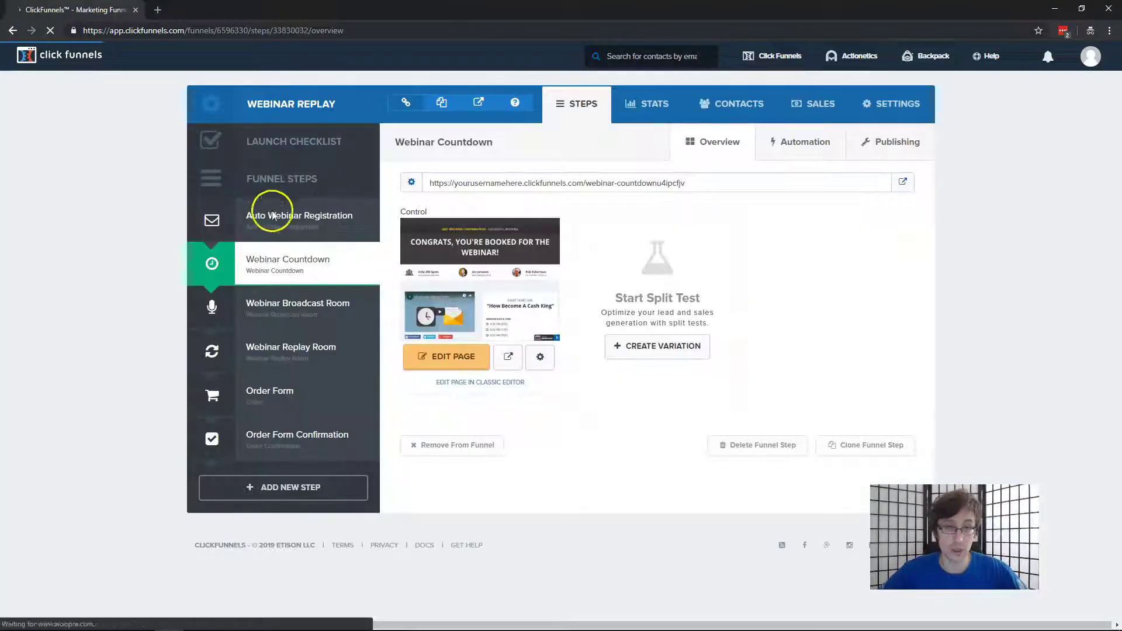
- Reopen the Auto Webinar Registration page for editing and add a Local Time element between the email field and the webinar time headline
click(272, 217)
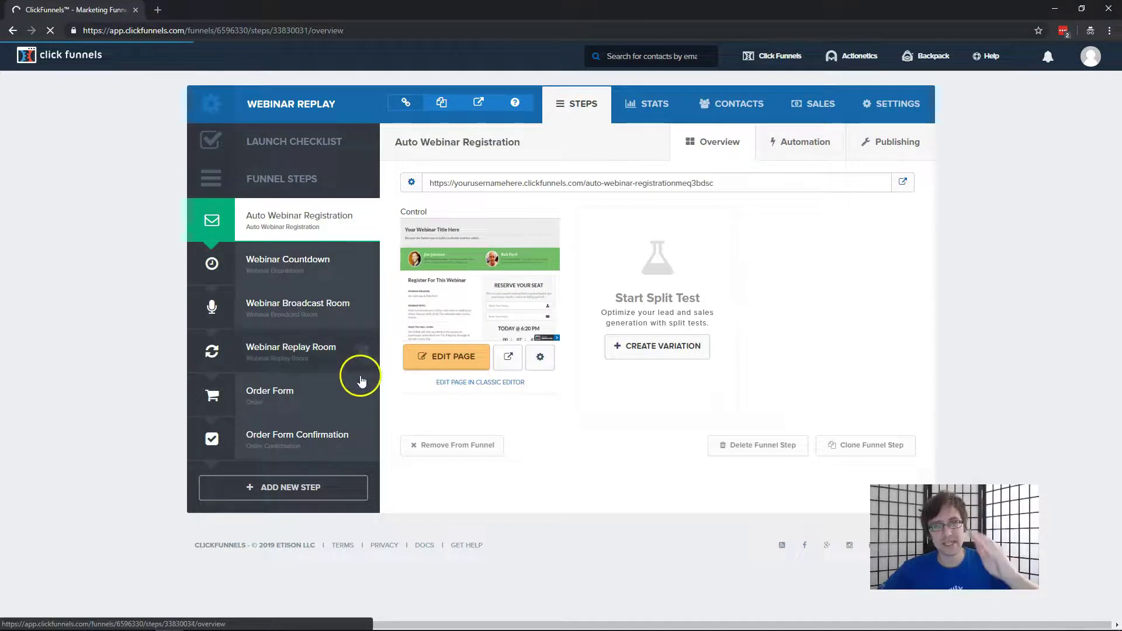
click(419, 356)
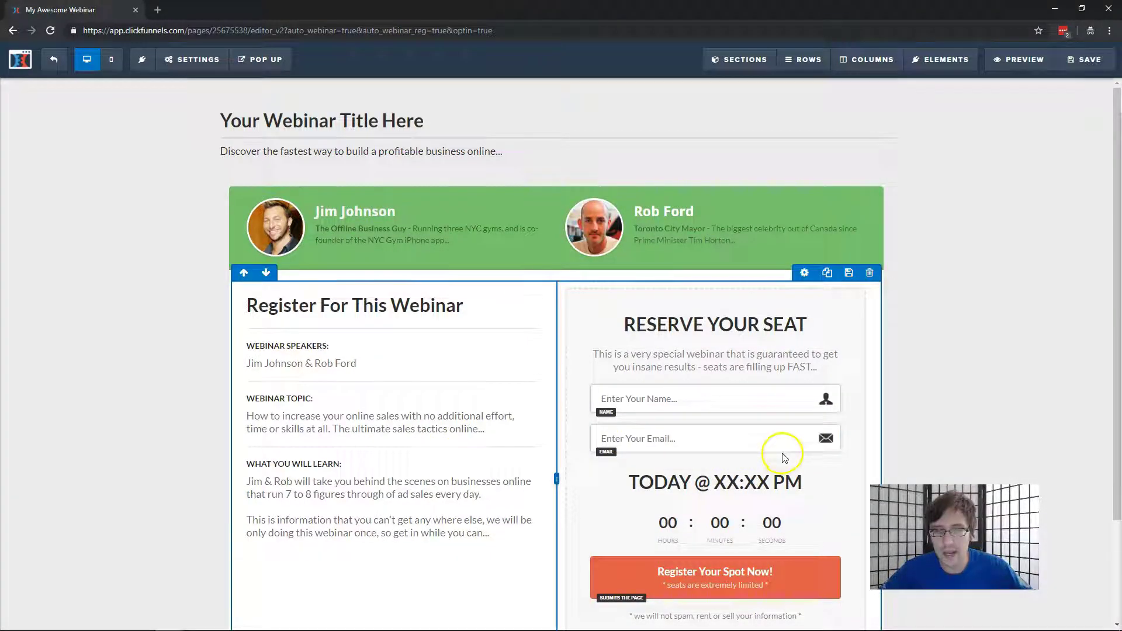
scroll(727, 380, down, 1)
click(715, 399)
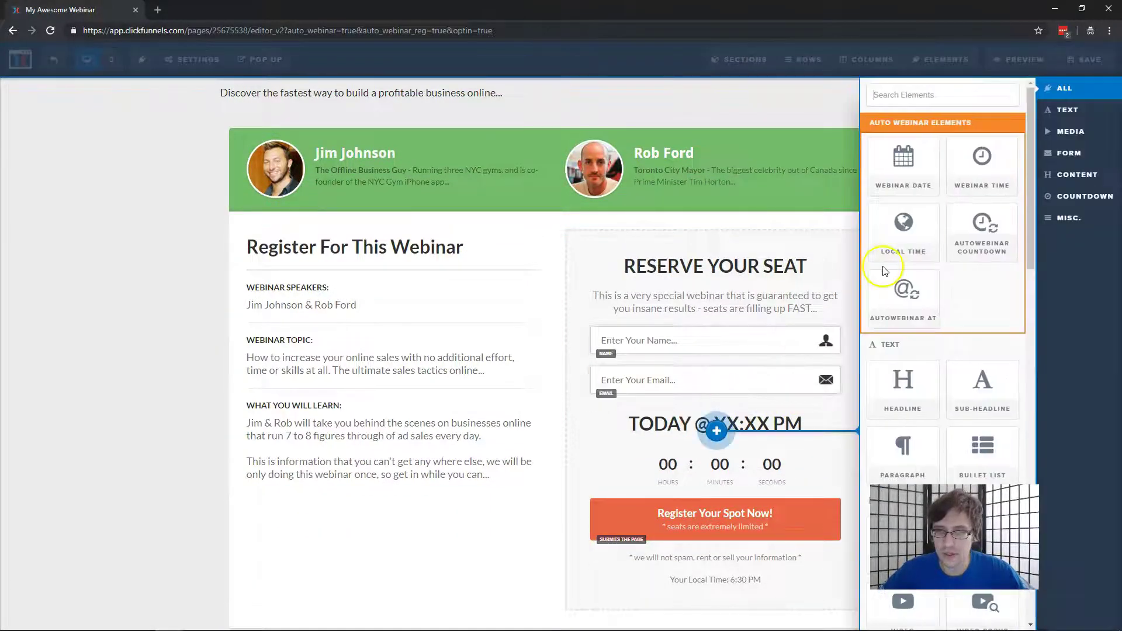
drag(958, 239, 666, 423)
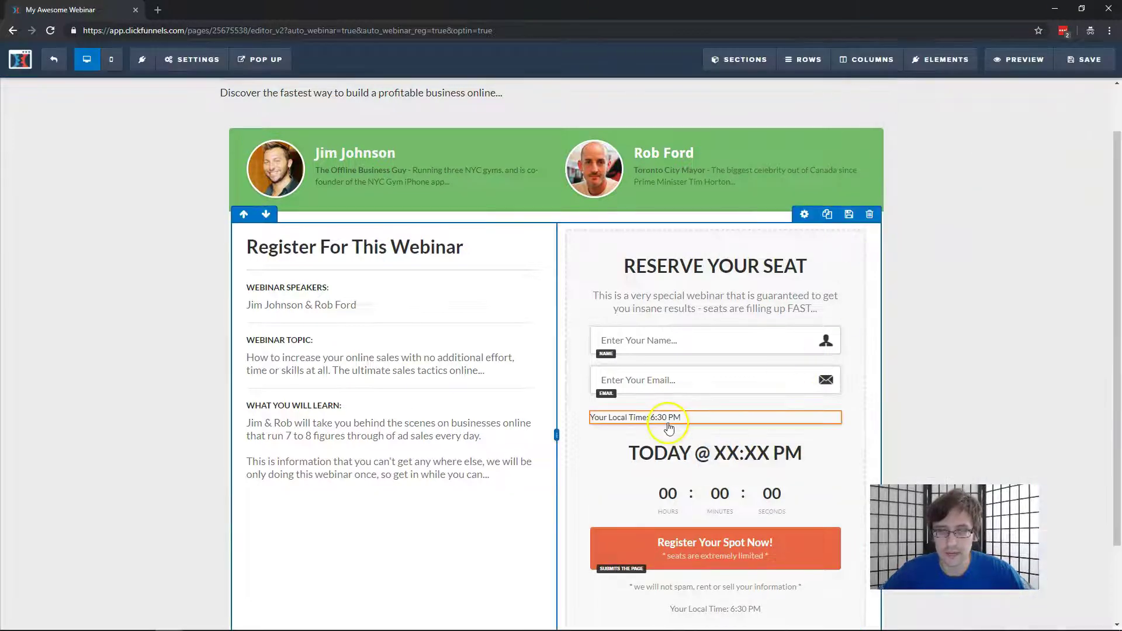
- Center-align the new Local Time element and save the registration page
click(668, 419)
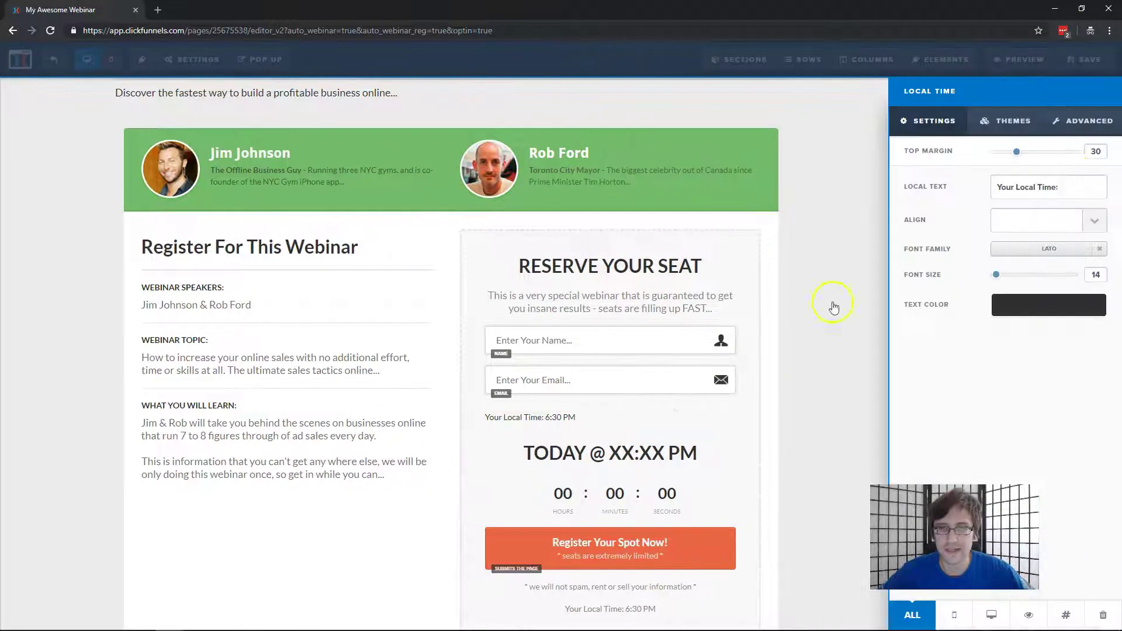
click(1082, 120)
click(1014, 120)
click(945, 124)
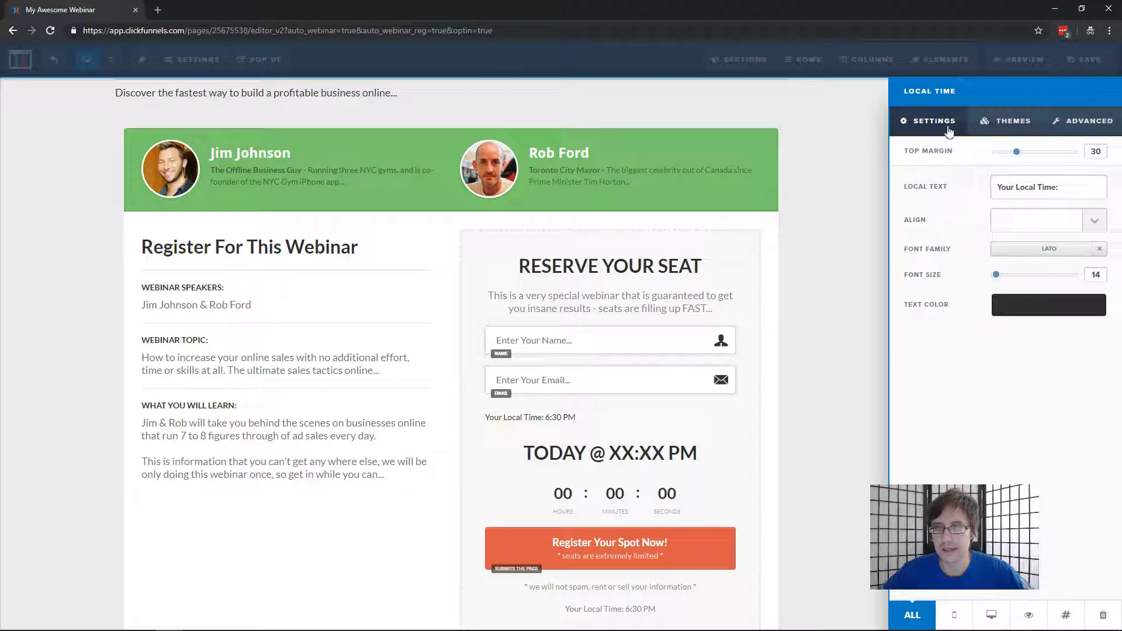
click(1021, 219)
click(1017, 251)
click(753, 291)
click(1073, 67)
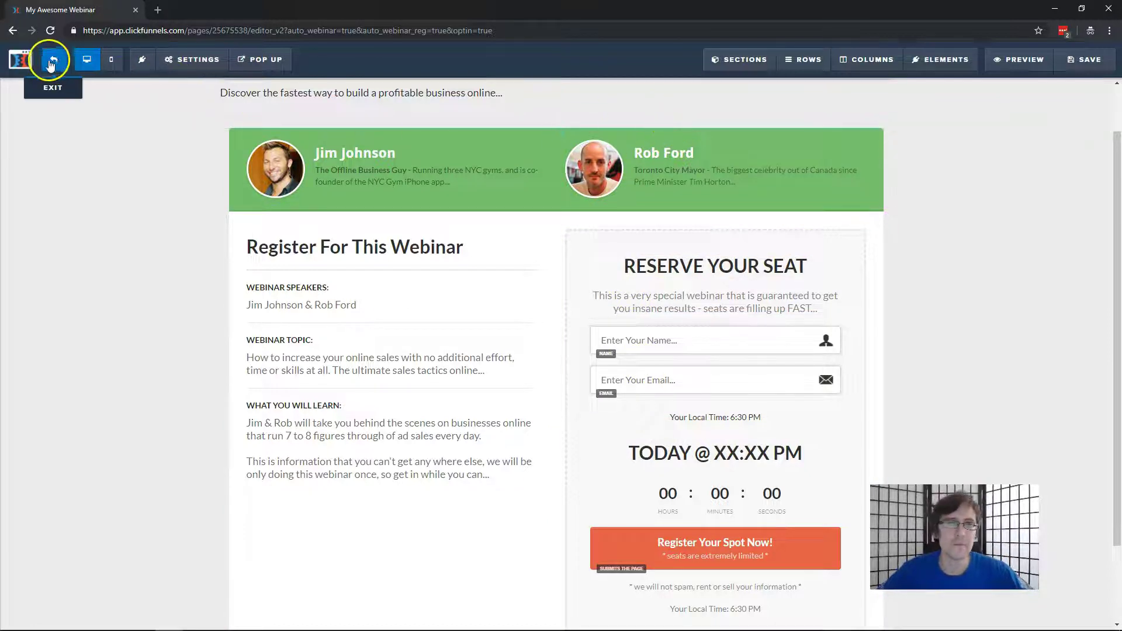
- Preview the registration page to compare the local time with the webinar start time, and exit the editor
click(1005, 59)
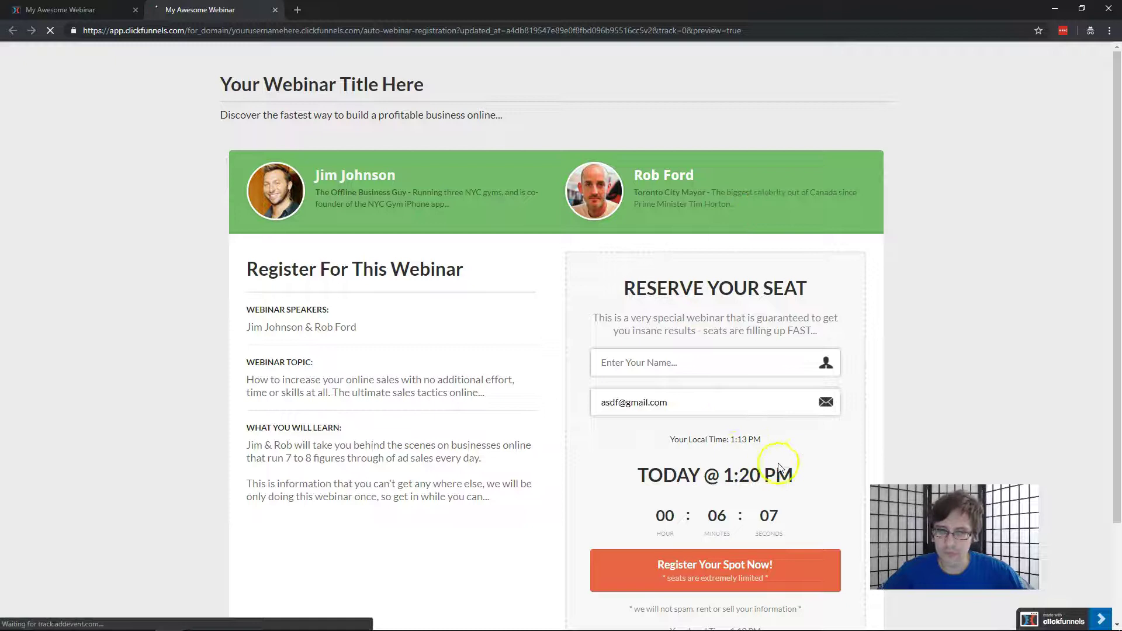
drag(729, 440, 795, 475)
click(400, 205)
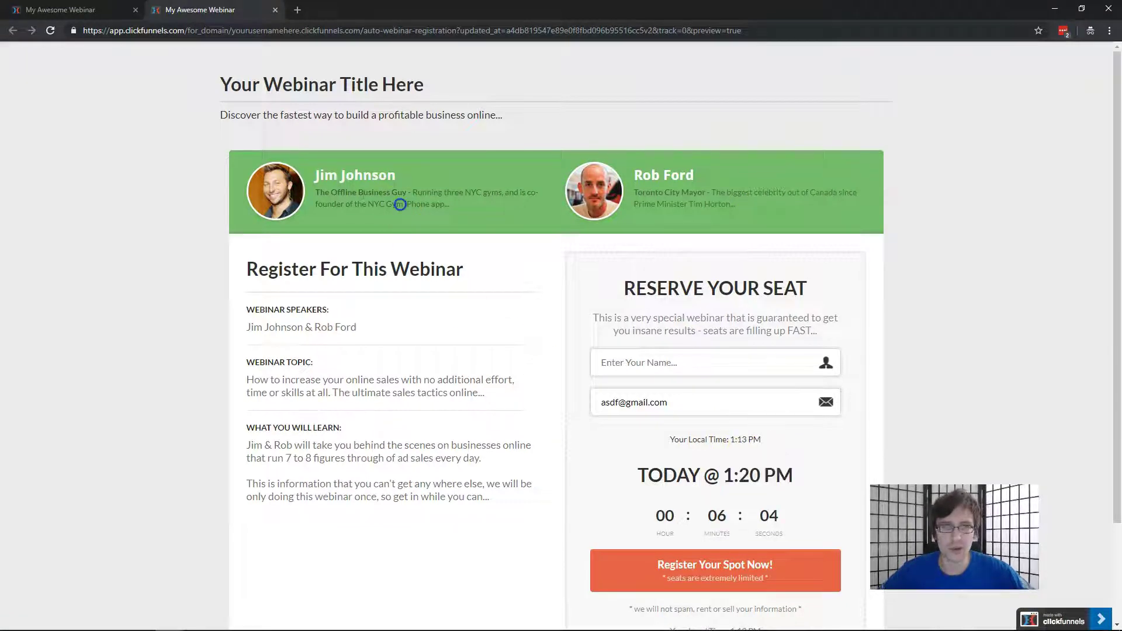
click(274, 11)
click(53, 66)
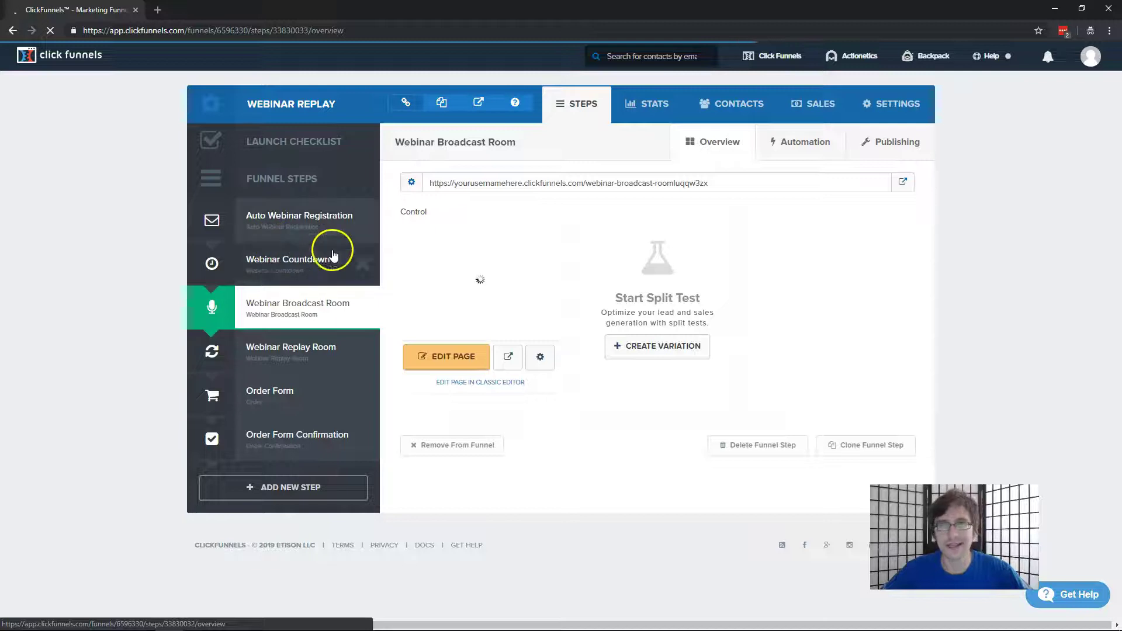
- Open the Webinar Broadcast Room page for editing and try the Vimeo and Wistia video types on its video element
click(473, 351)
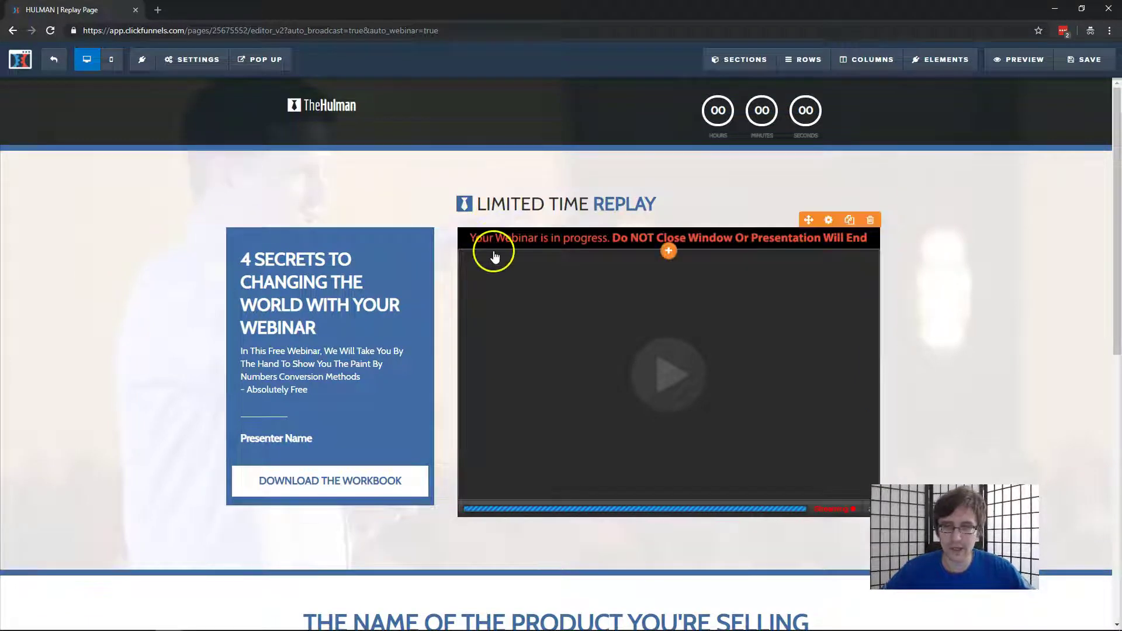
mouse_move(229, 65)
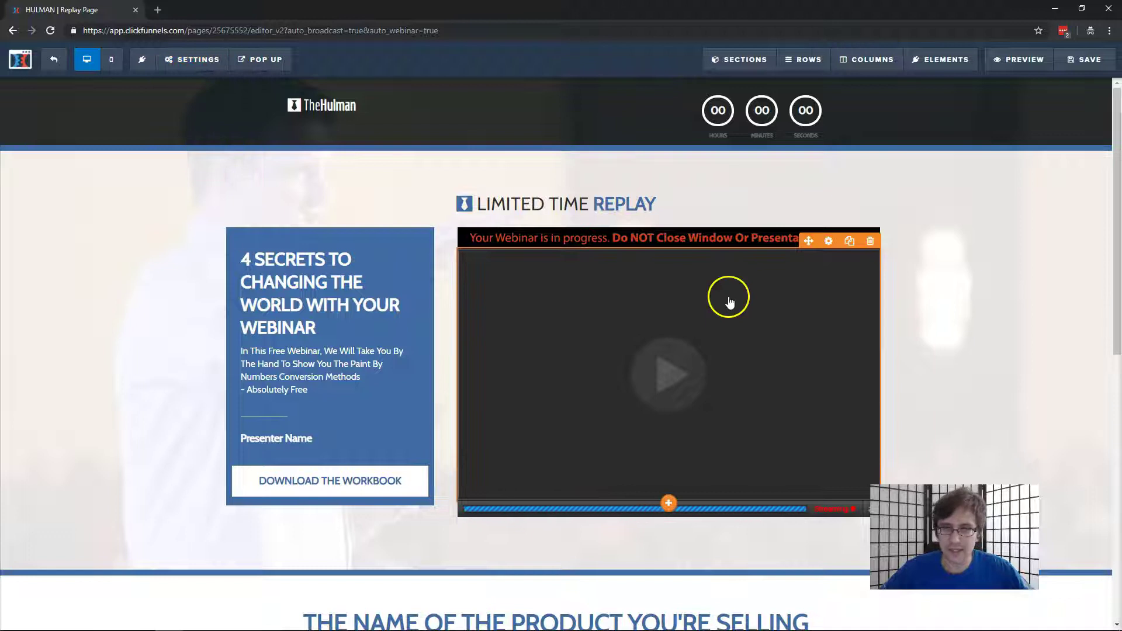
click(730, 303)
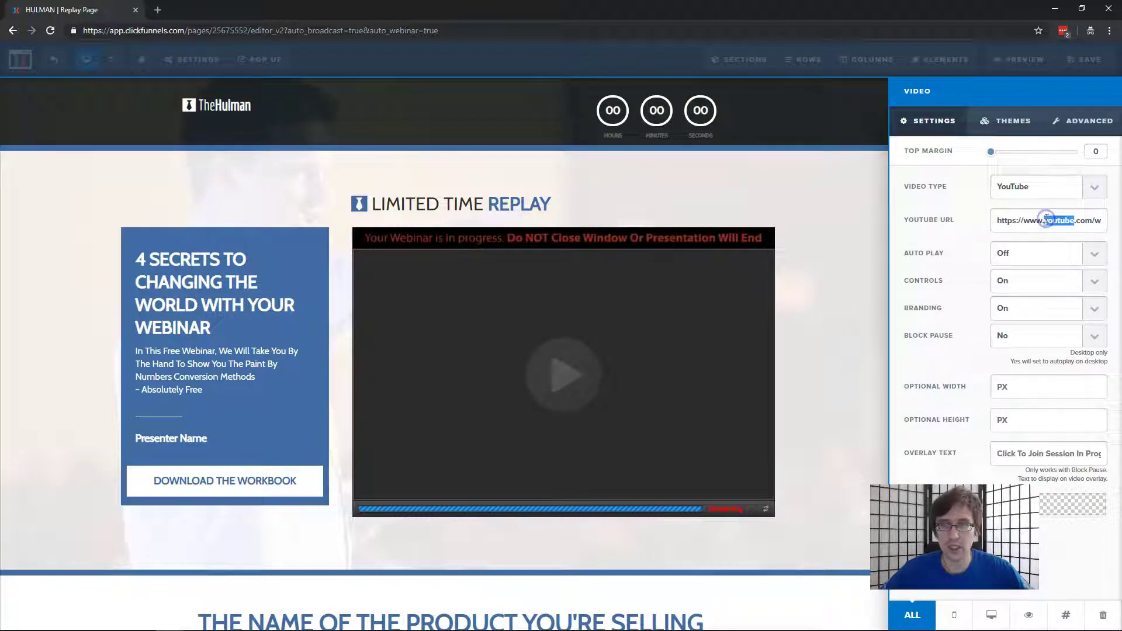
click(1056, 190)
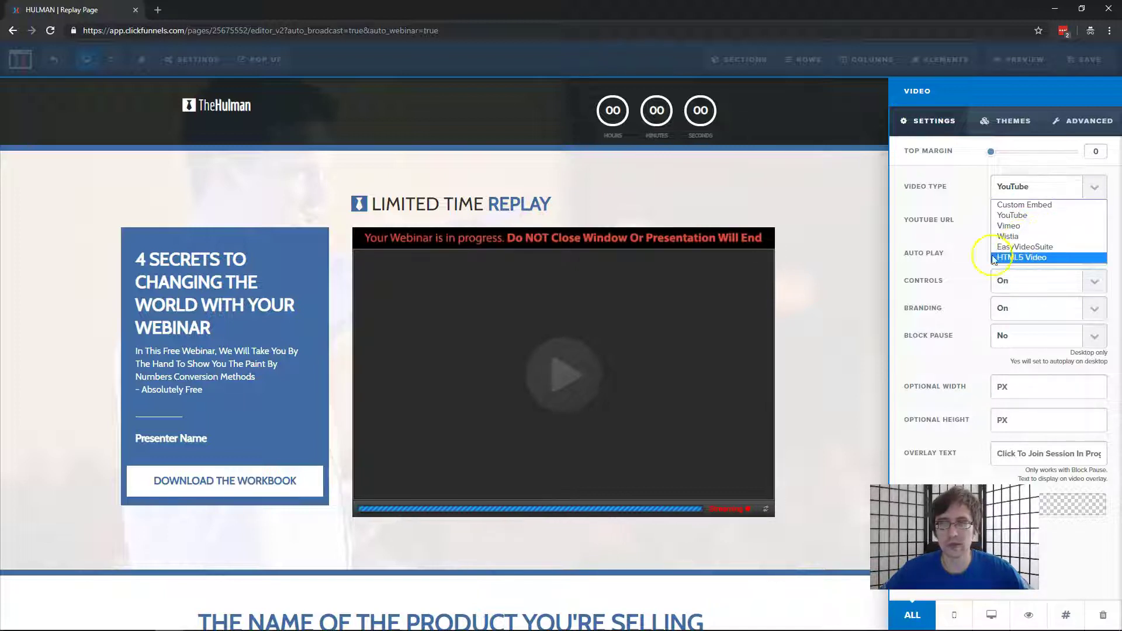
click(1012, 226)
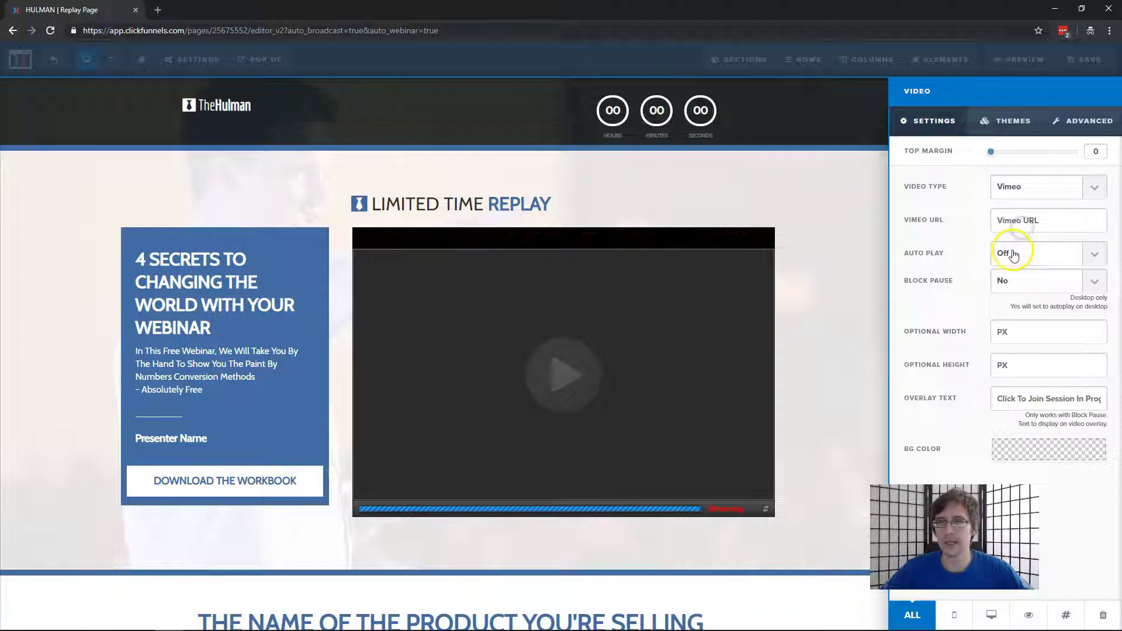
click(1015, 202)
click(1018, 240)
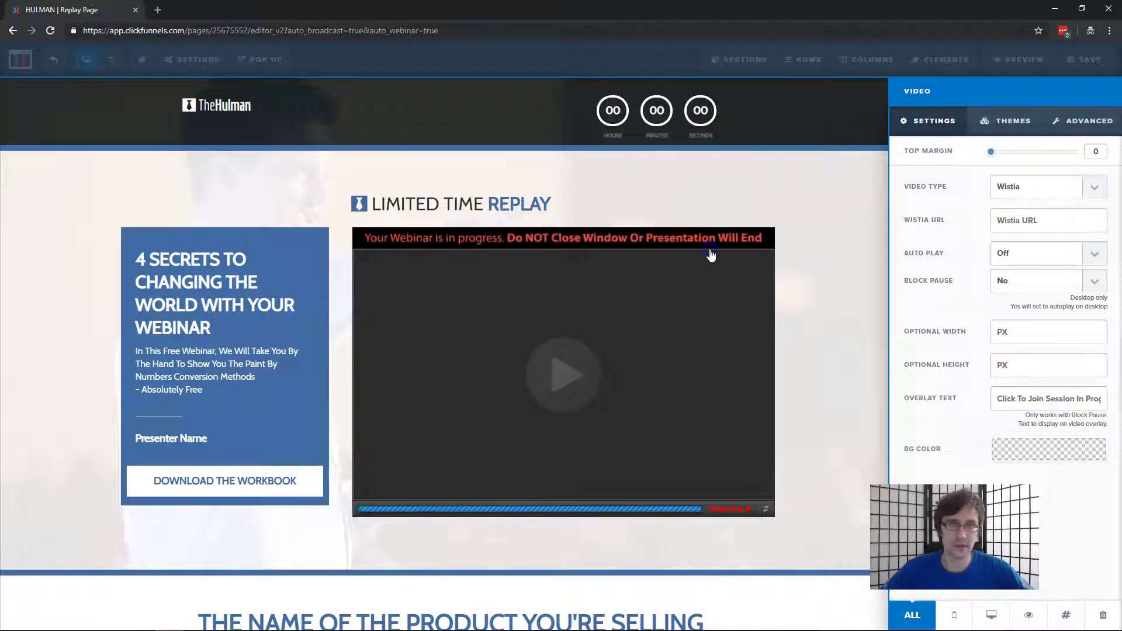
click(727, 237)
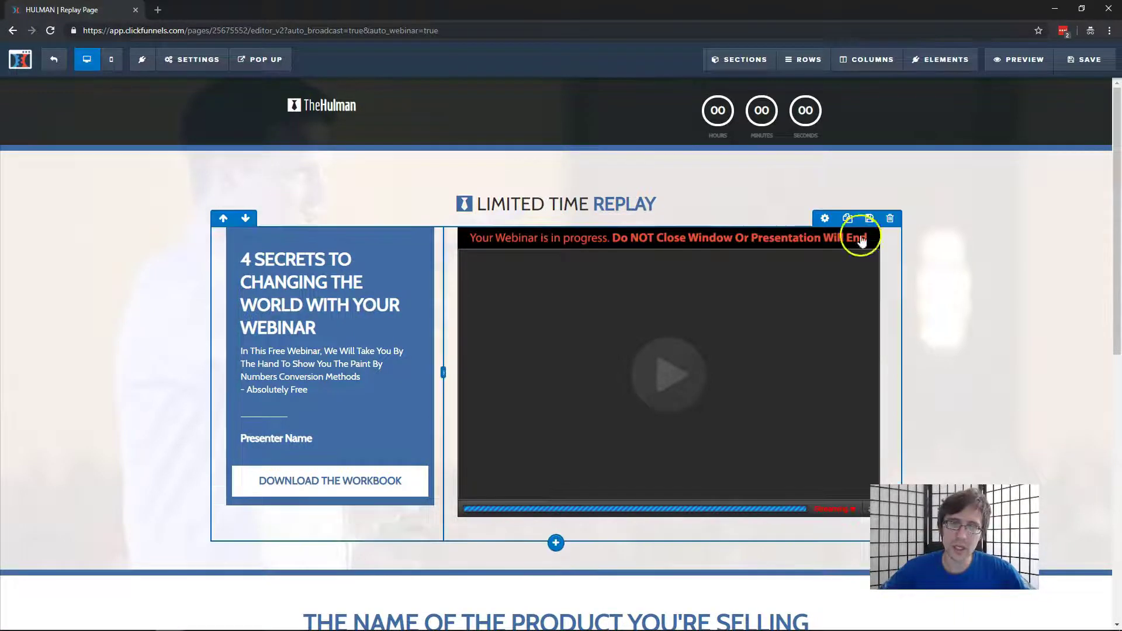
- Look over the broadcast page's video and product sections, preview the page, and leave the editor without saving
scroll(861, 240, down, 2)
scroll(669, 394, down, 3)
scroll(843, 348, up, 1)
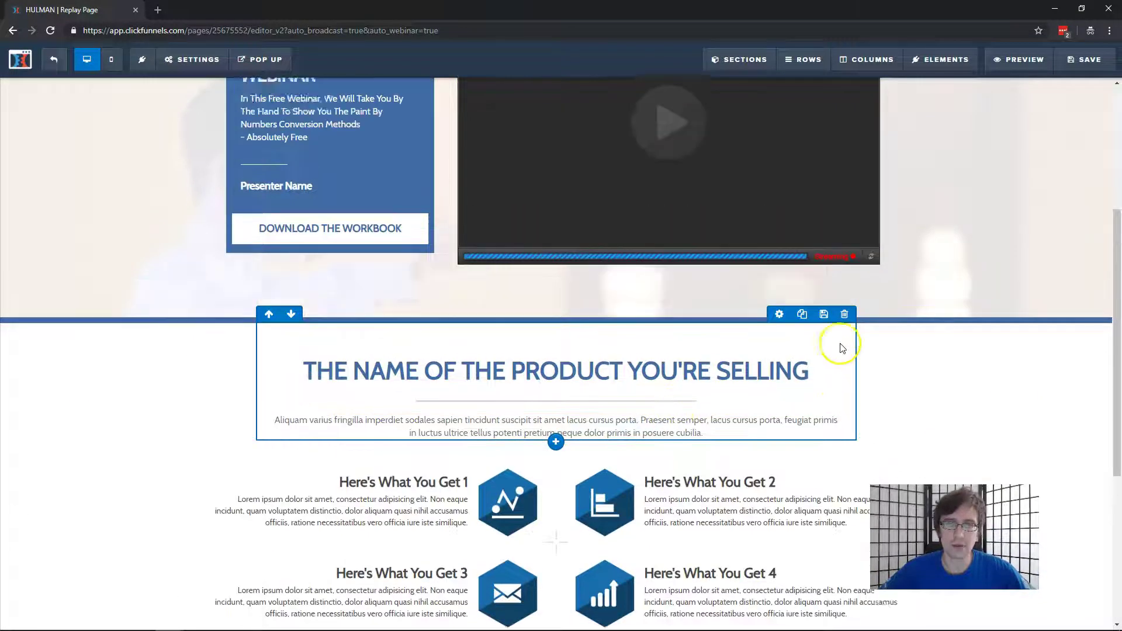
scroll(842, 349, up, 4)
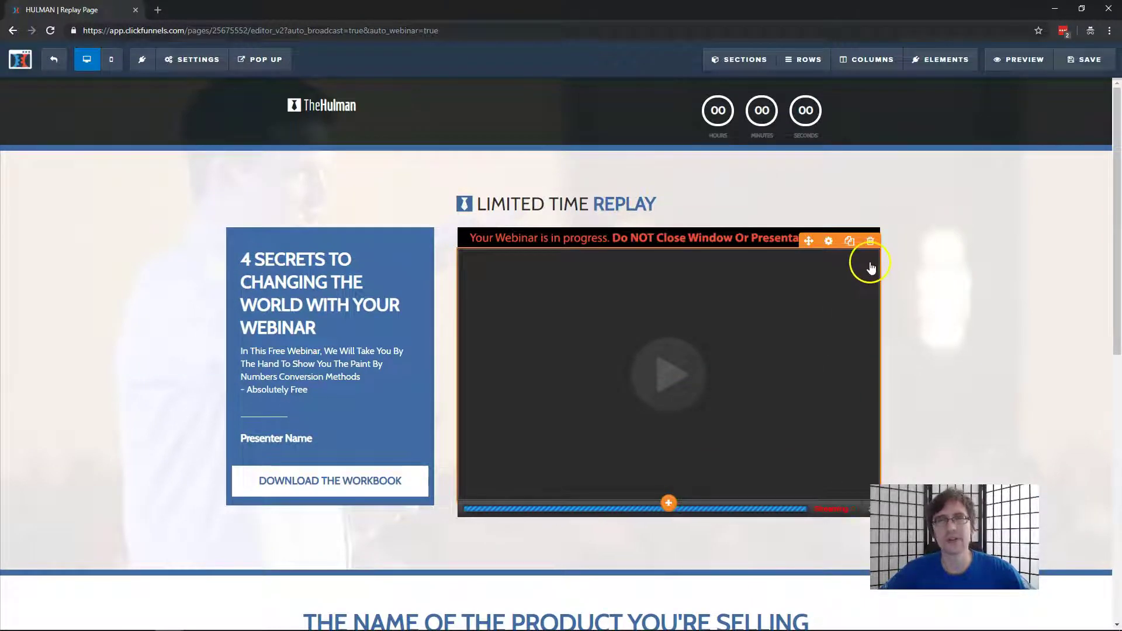
scroll(869, 263, down, 5)
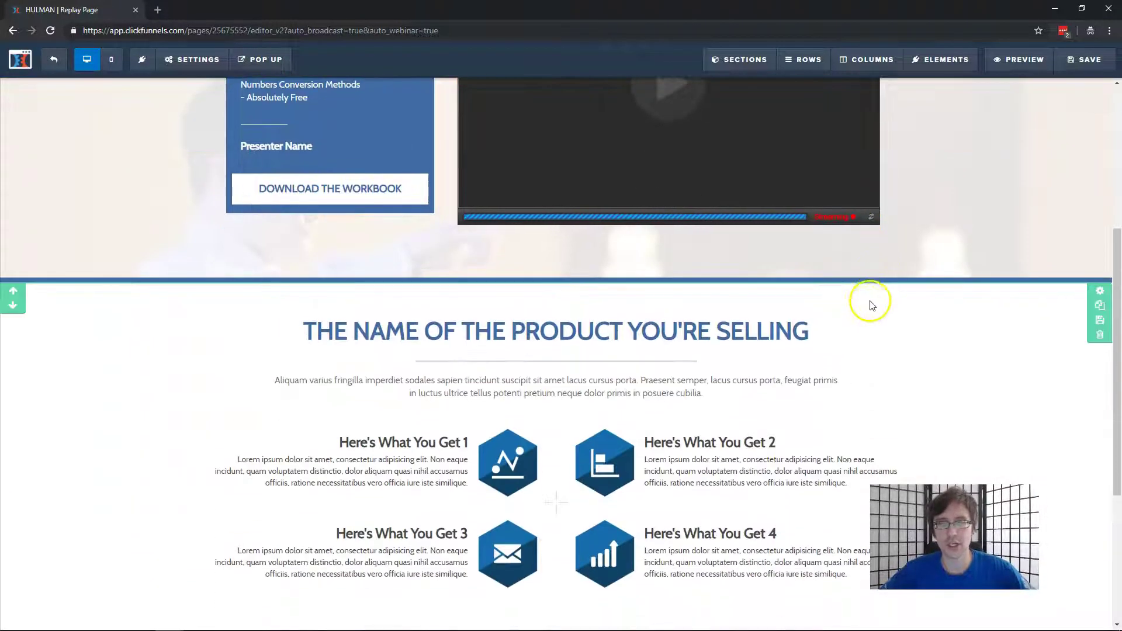
scroll(631, 336, up, 5)
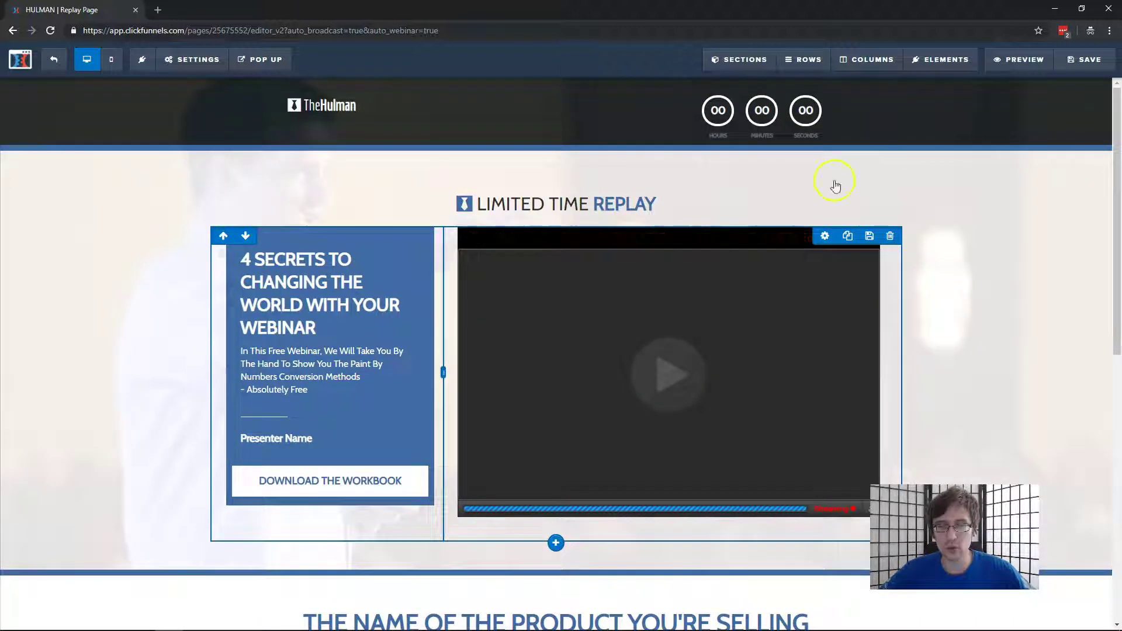
click(1020, 64)
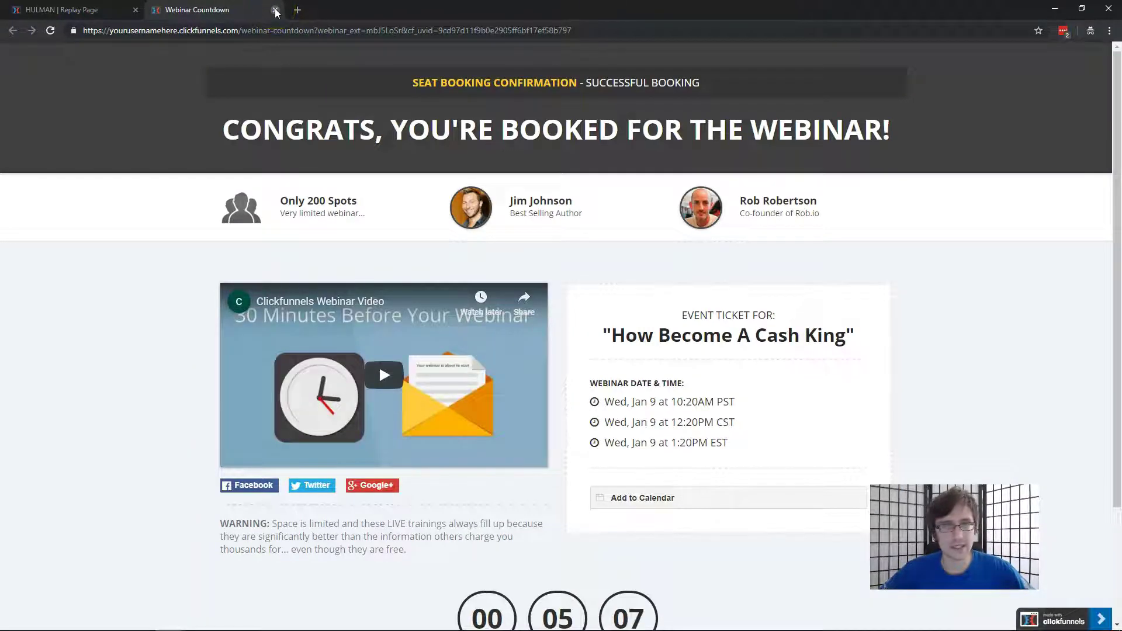
click(276, 12)
click(54, 59)
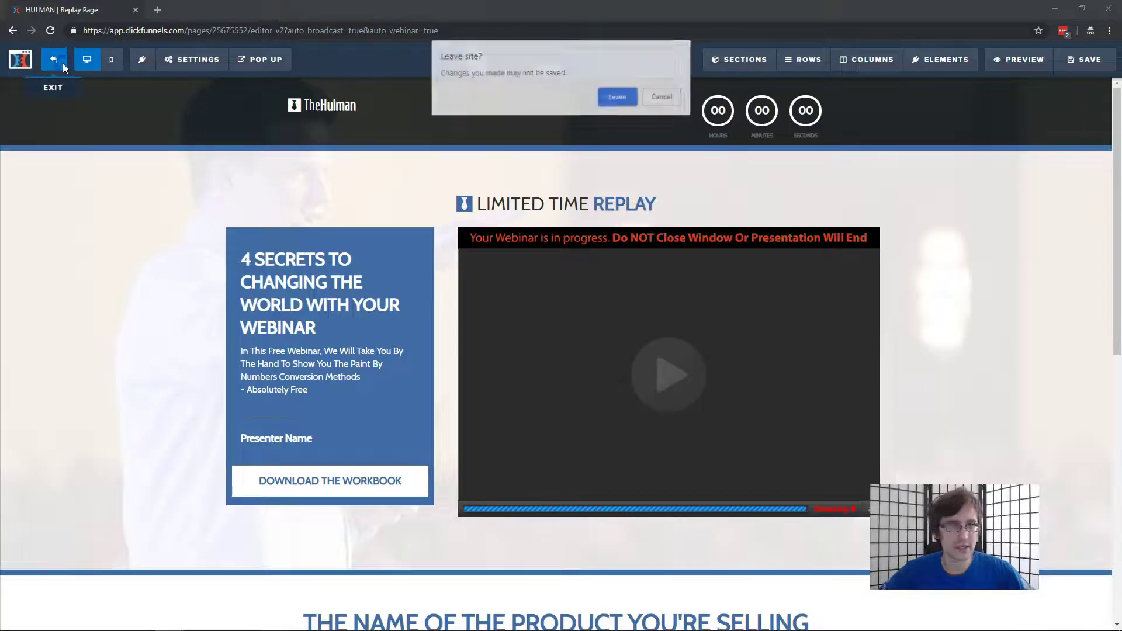
click(632, 95)
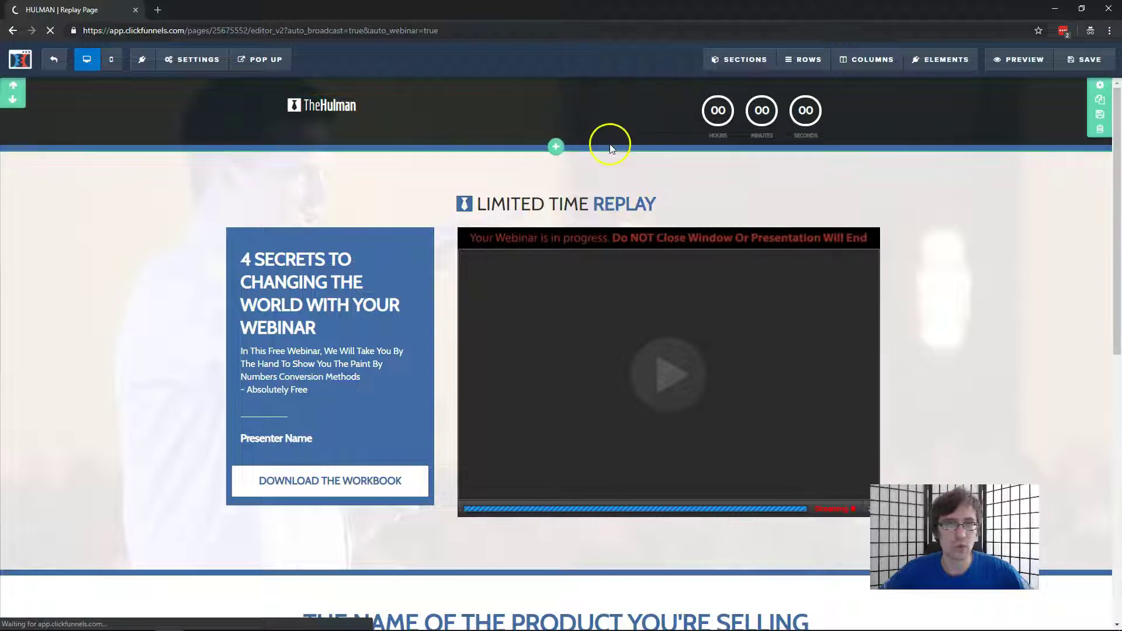
- Preview the broadcast page, look over its video and product sections, and close the preview
click(1012, 61)
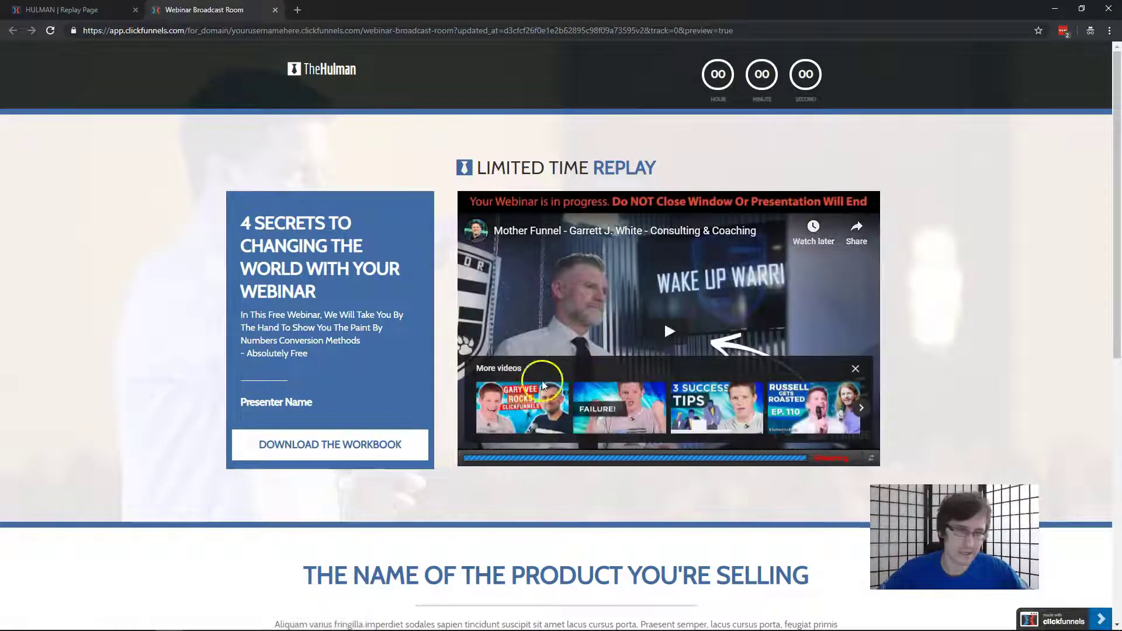
scroll(452, 460, down, 4)
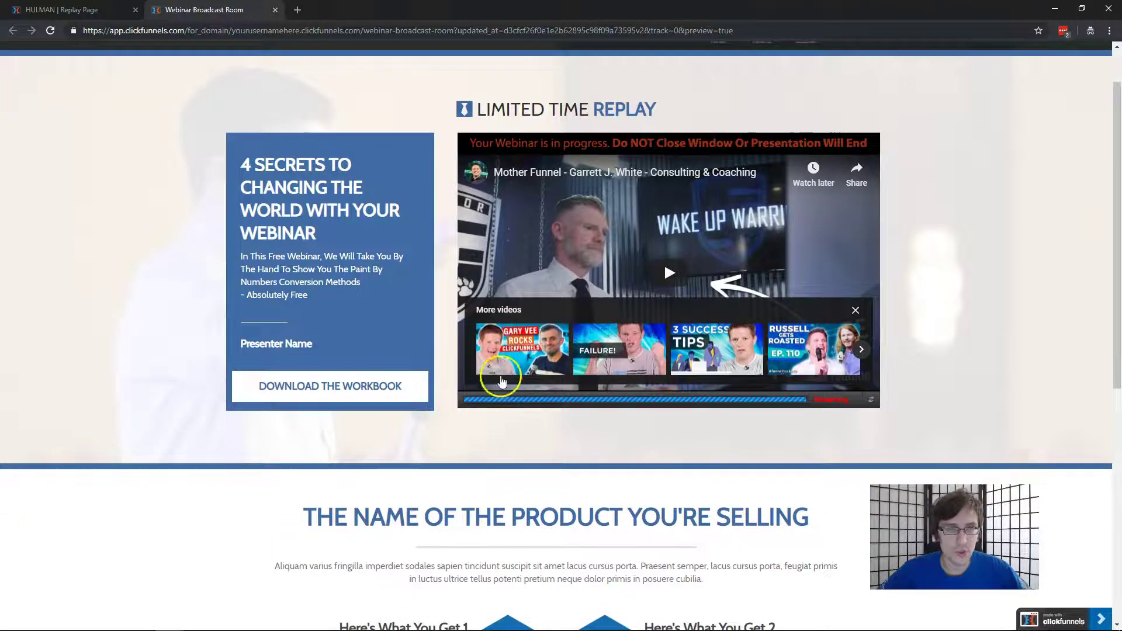
scroll(541, 488, down, 2)
scroll(527, 380, up, 6)
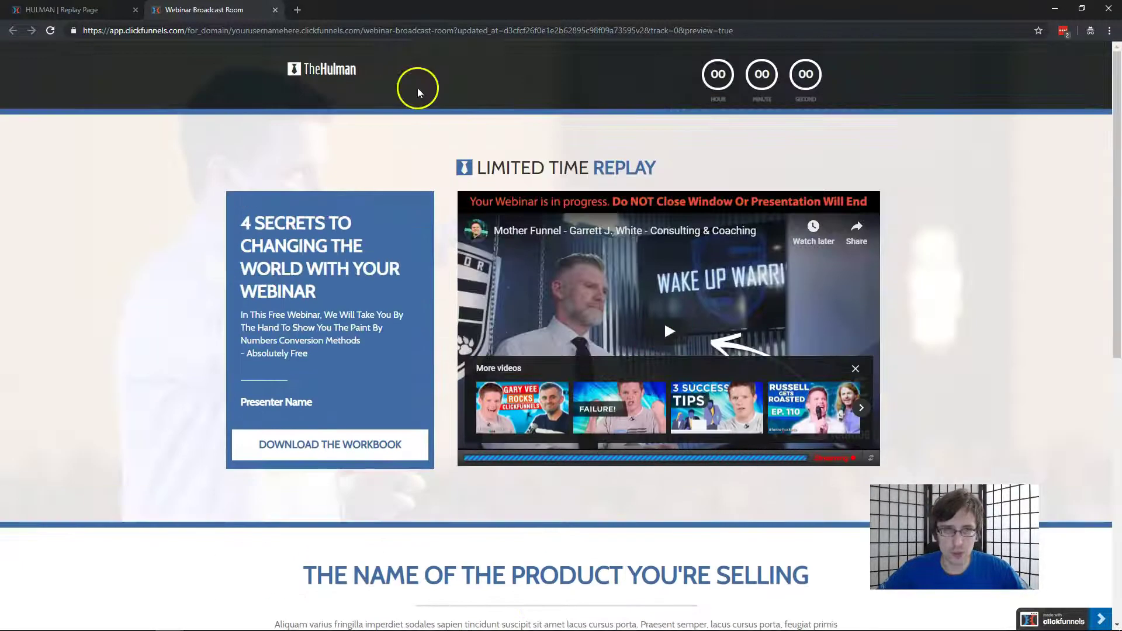
click(275, 13)
- Give the product section a Fade In timed delay of 0 minutes and 5 seconds, and save the page
scroll(1002, 321, down, 4)
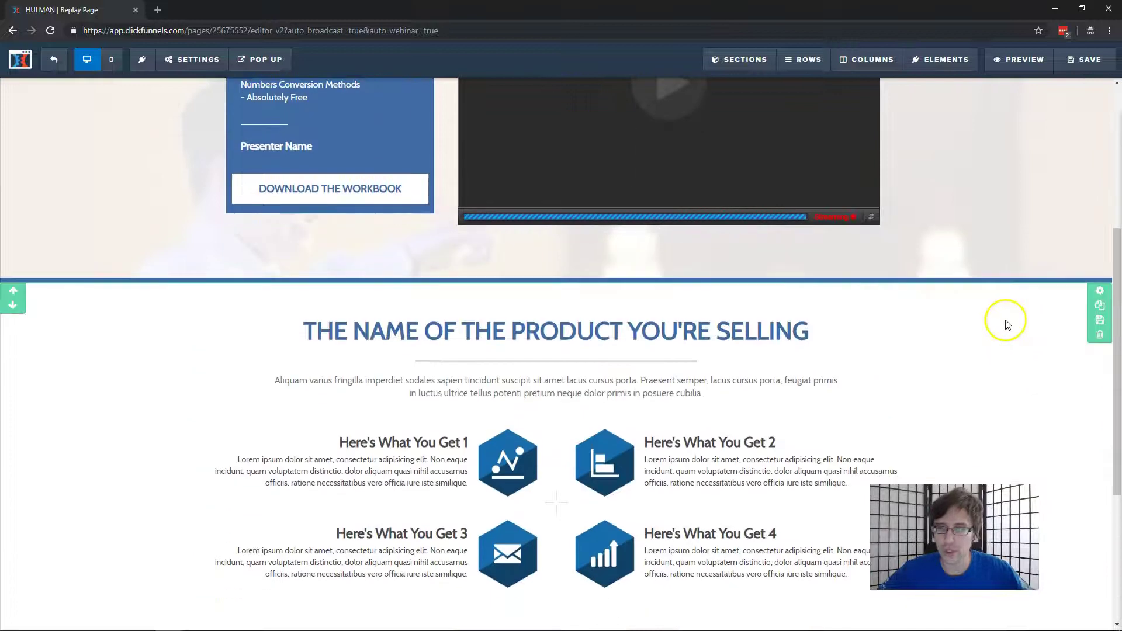
click(1100, 292)
click(1070, 120)
click(1066, 151)
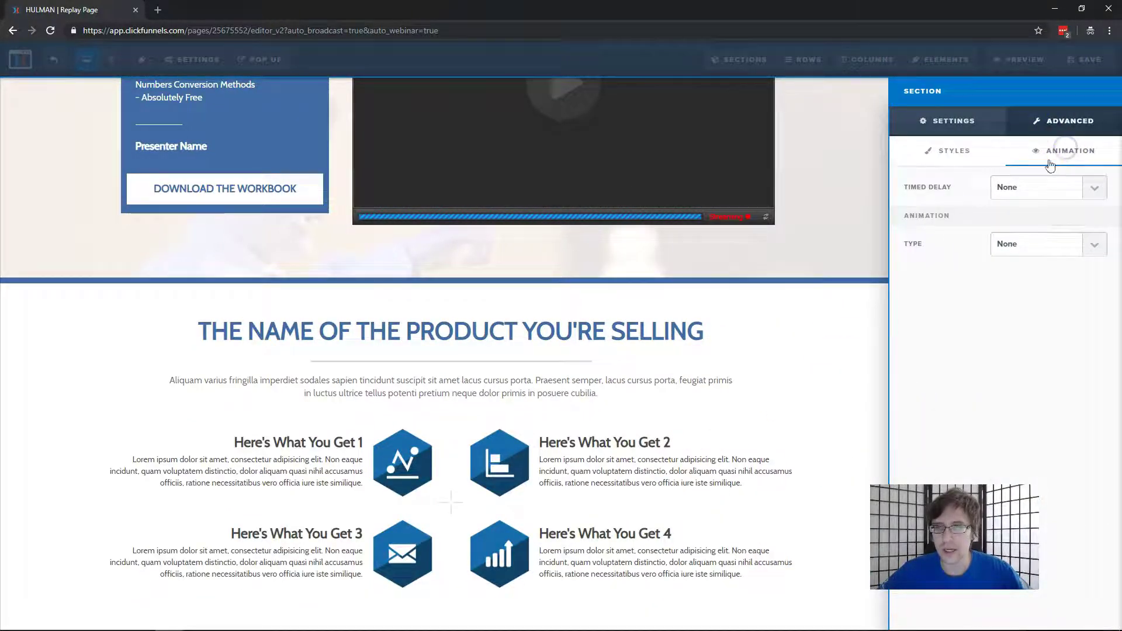
click(1018, 194)
click(1018, 217)
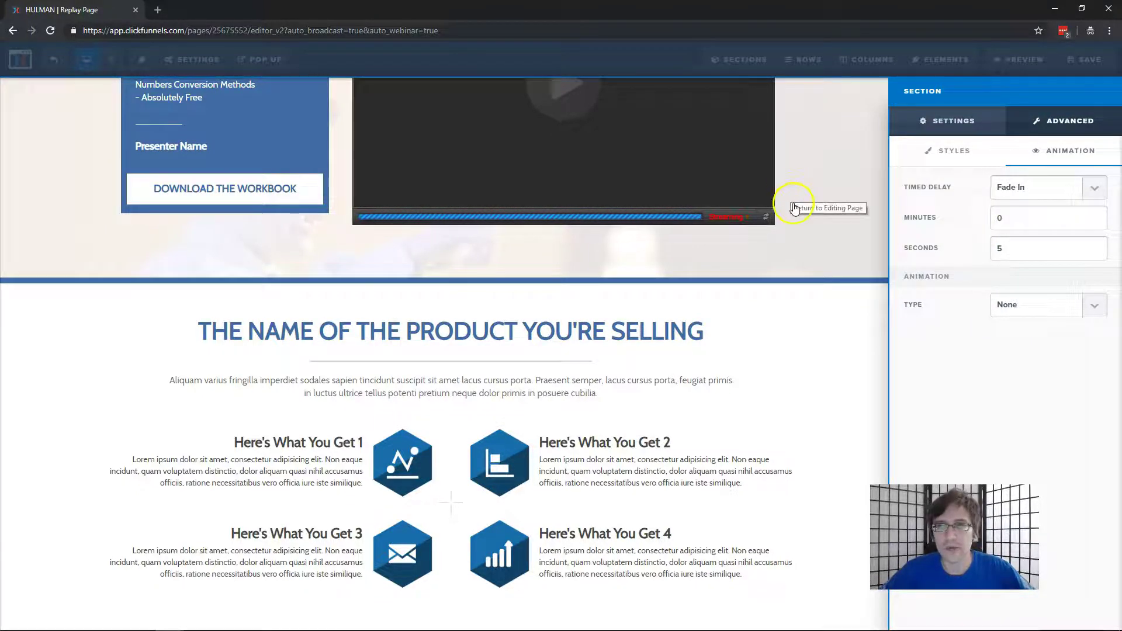
click(796, 285)
scroll(1006, 171, up, 5)
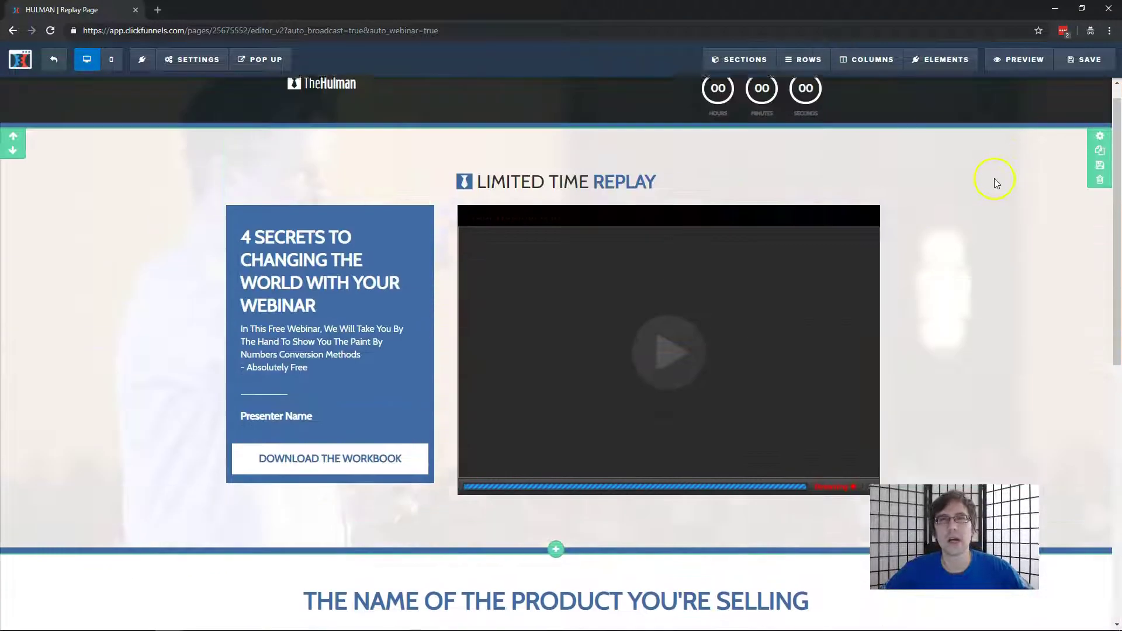
click(1076, 60)
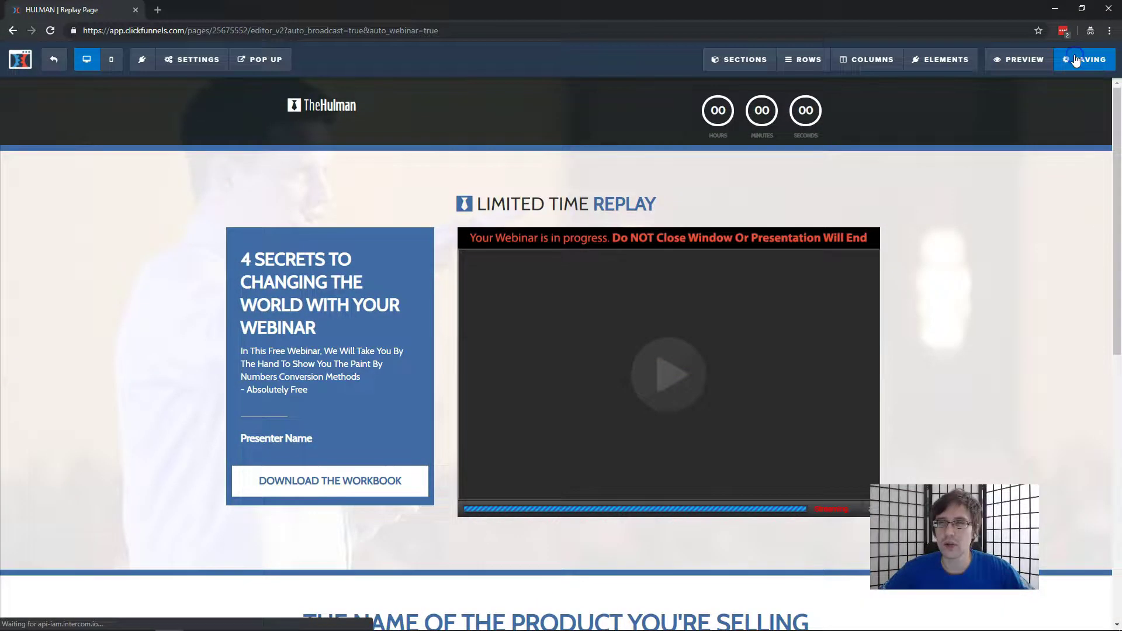
- Preview the page to test the delayed appearance of the product section, and close the preview
click(1023, 62)
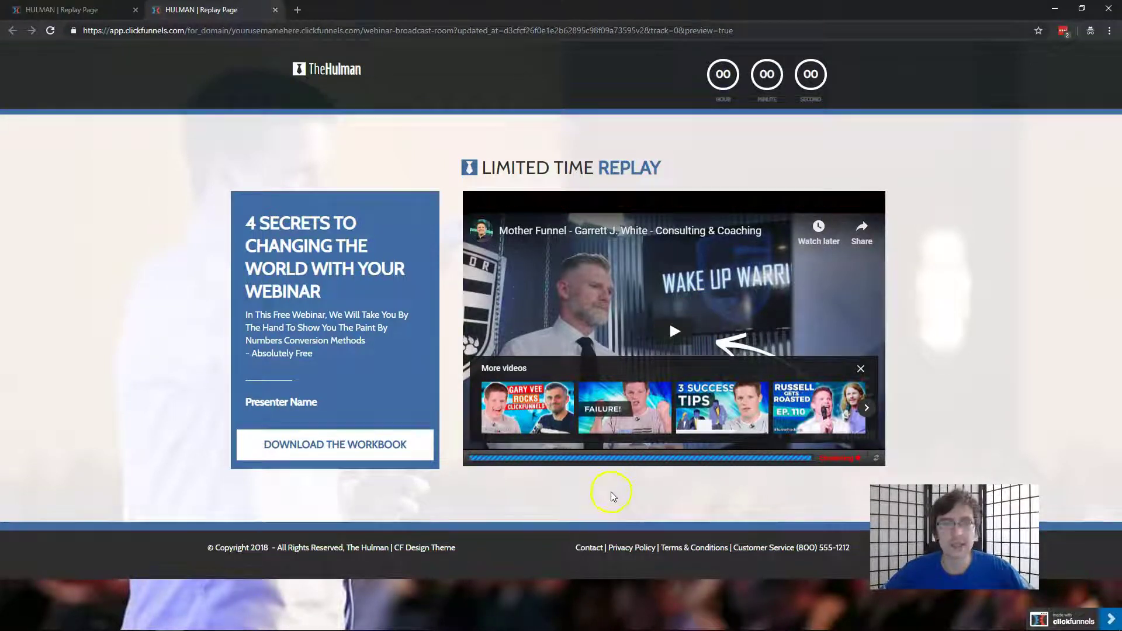
scroll(608, 480, down, 1)
scroll(590, 561, down, 4)
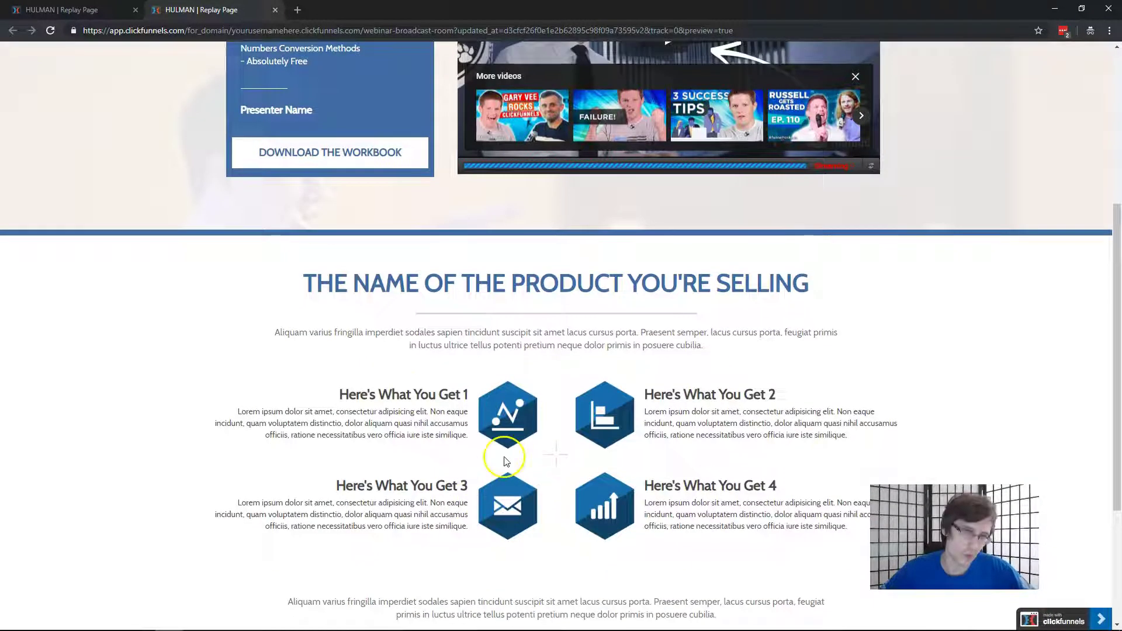
scroll(509, 458, up, 5)
click(275, 9)
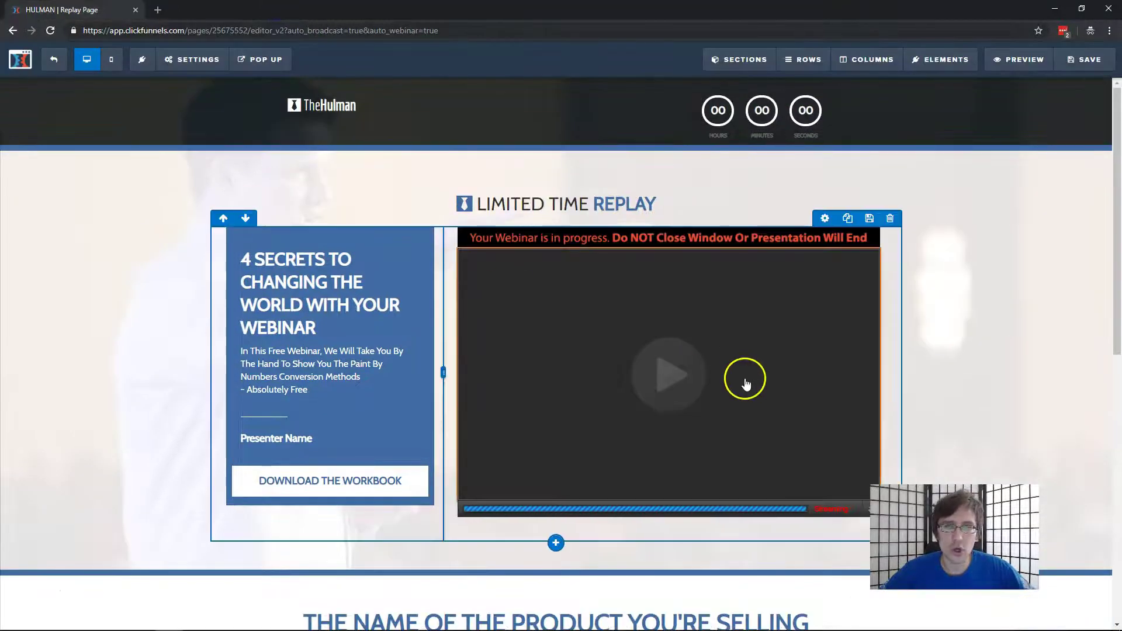
- Give the Purchase Now! button a Fade In timed delay of 0 minutes and 20 seconds, and save the page
scroll(734, 376, down, 9)
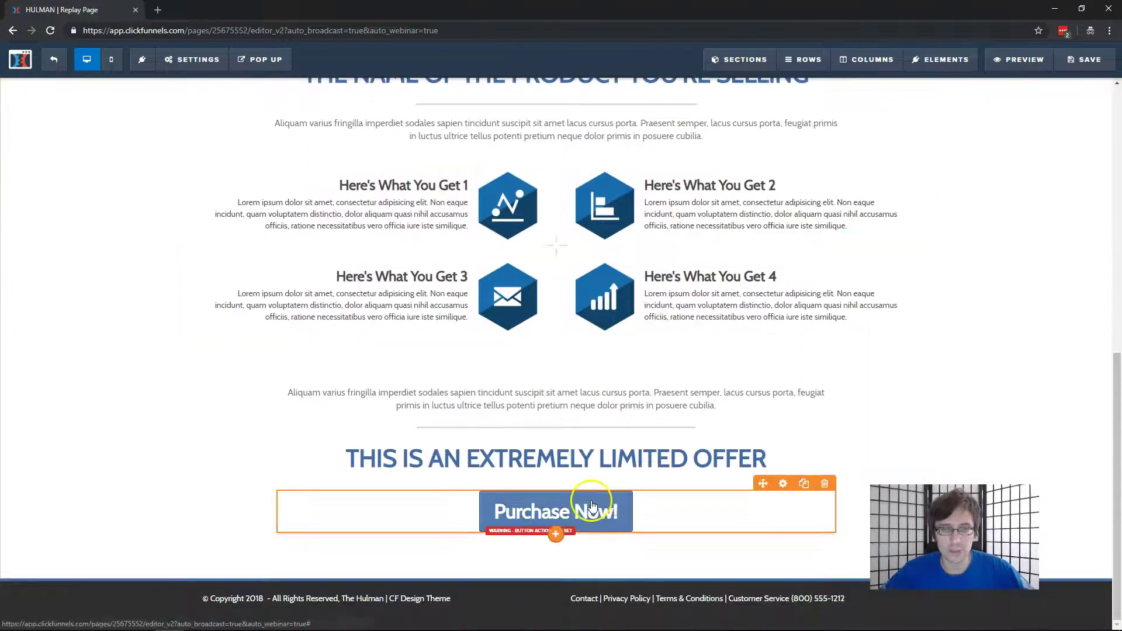
click(592, 505)
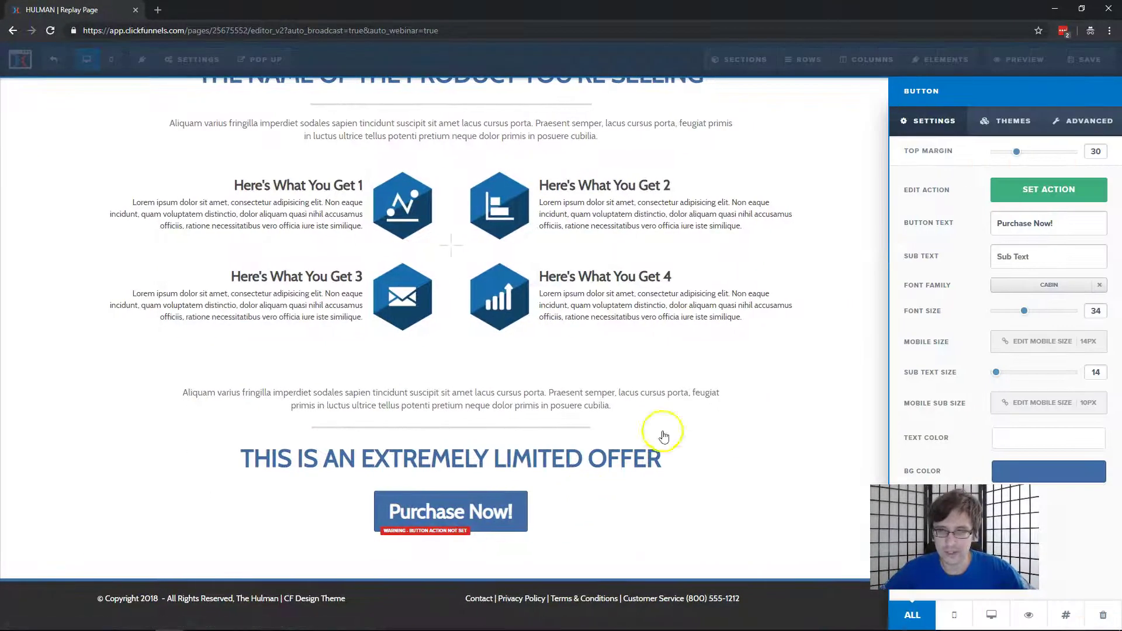
click(1090, 123)
click(1060, 147)
click(1029, 187)
click(1014, 215)
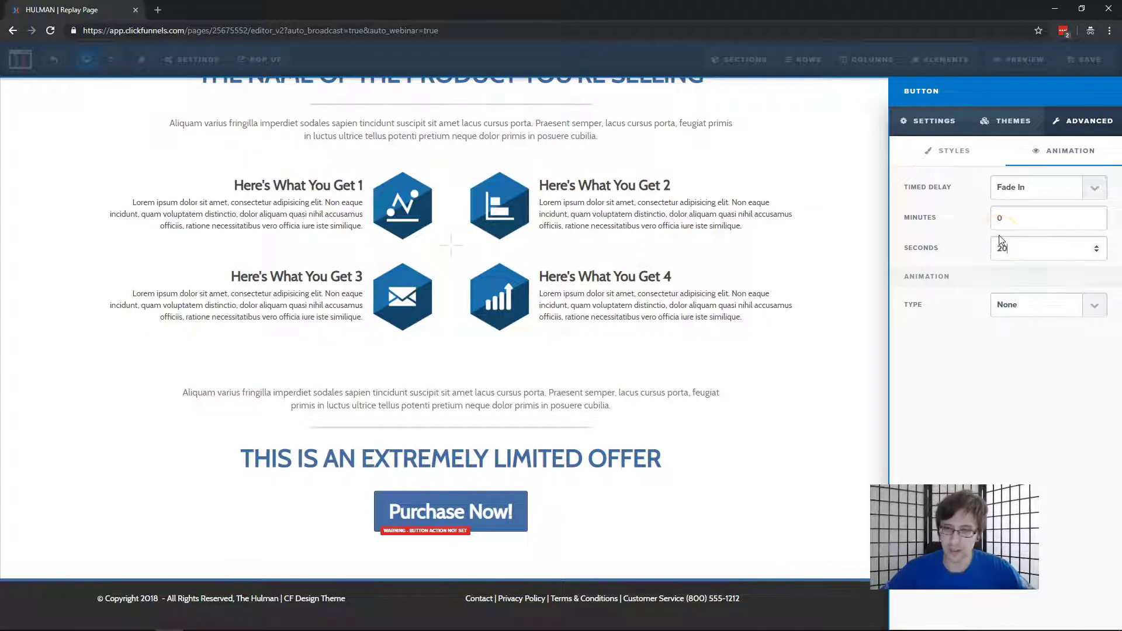
click(806, 253)
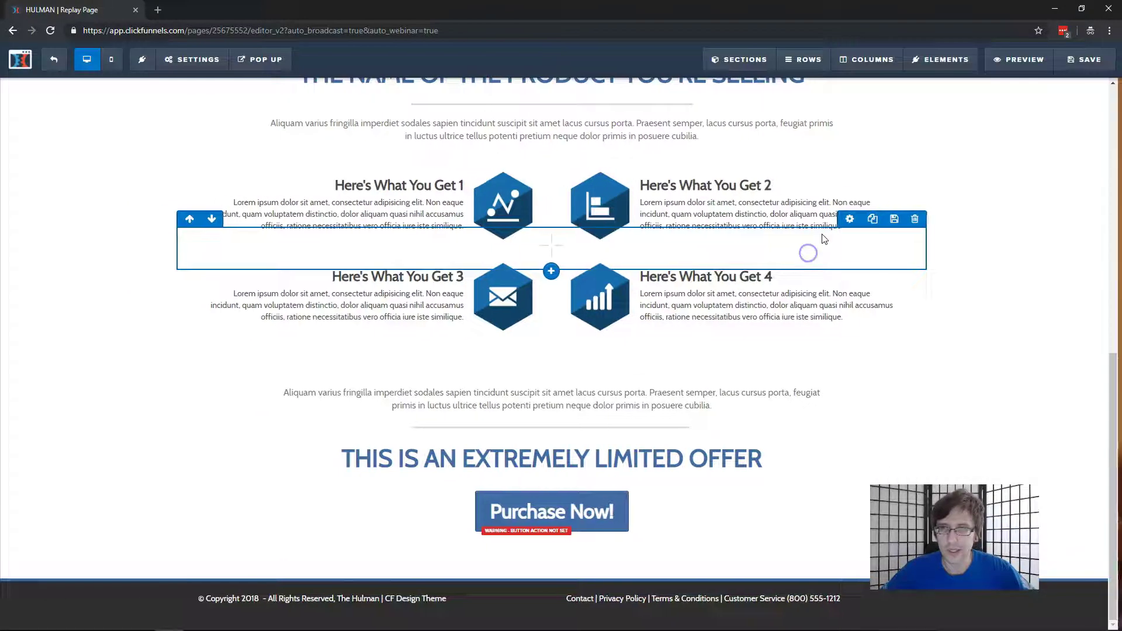
scroll(935, 175, up, 3)
click(1077, 60)
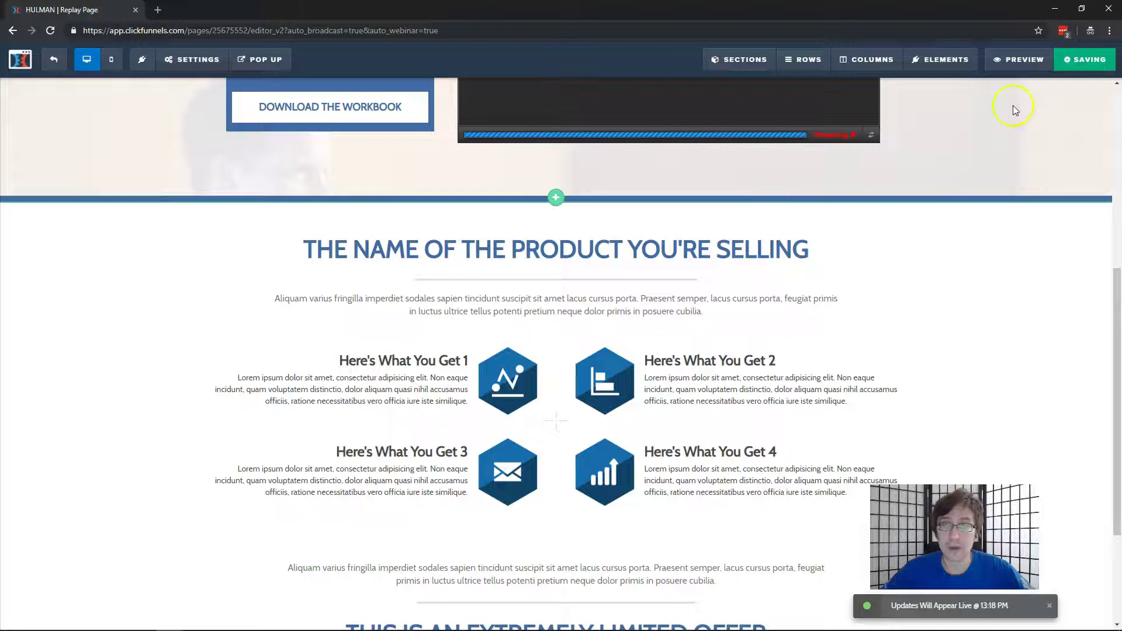
- Preview the page to test the Purchase Now! button's delay below the limited offer heading, and close the preview
click(1027, 64)
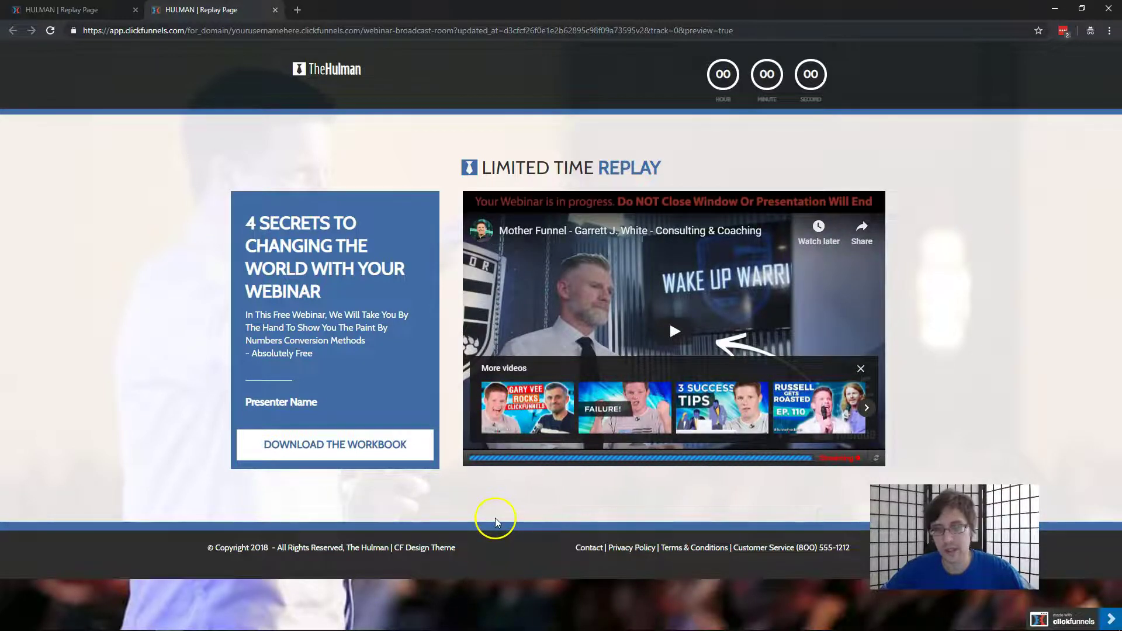
scroll(501, 496, down, 8)
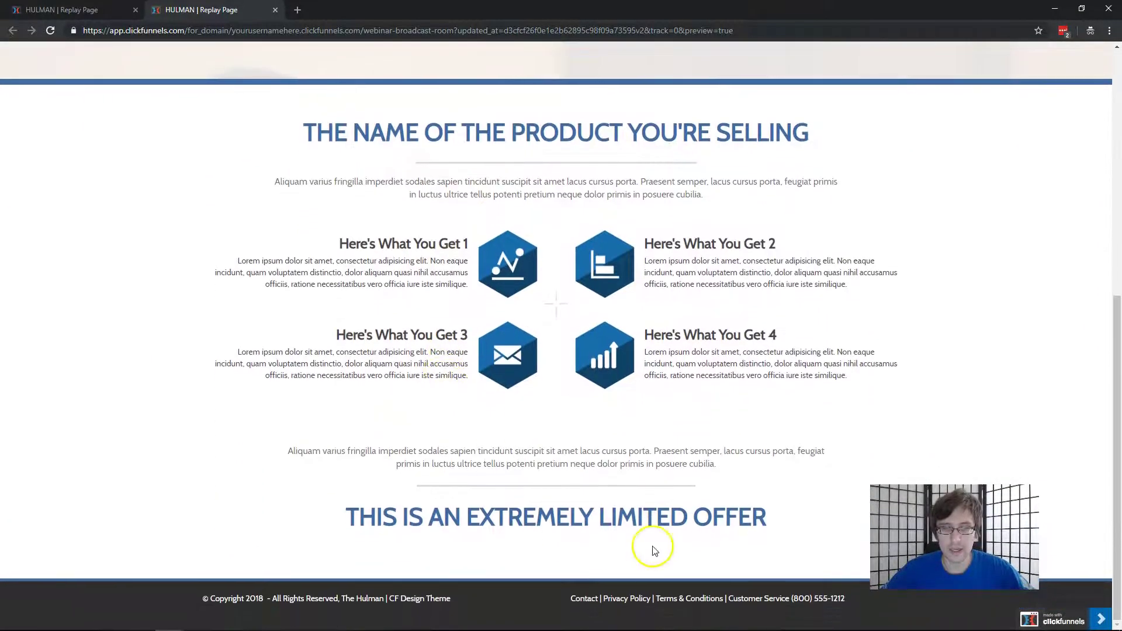
scroll(529, 499, up, 7)
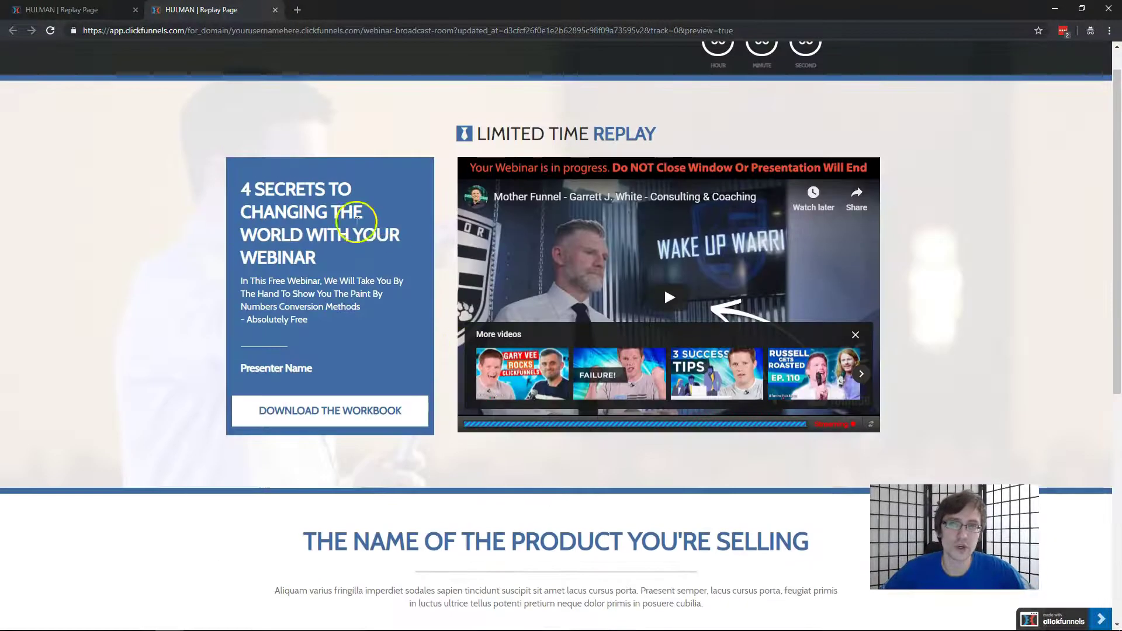
click(274, 10)
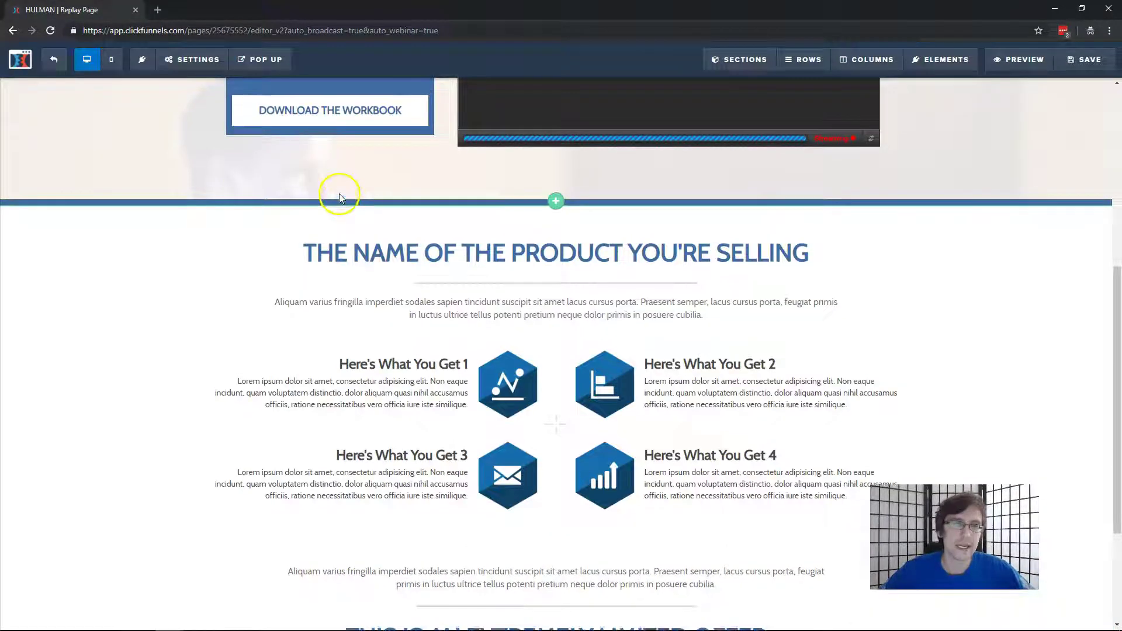
- Set Show Offer to 10 seconds in the page's webinar settings, preview the page, and close the preview
scroll(327, 245, up, 5)
click(199, 59)
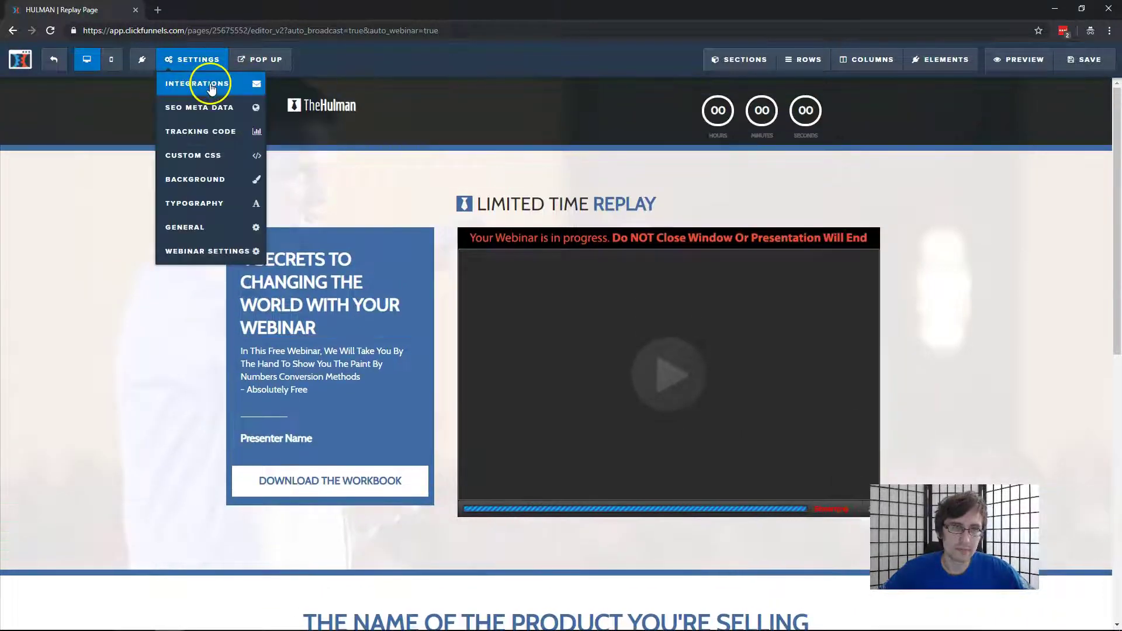
click(213, 250)
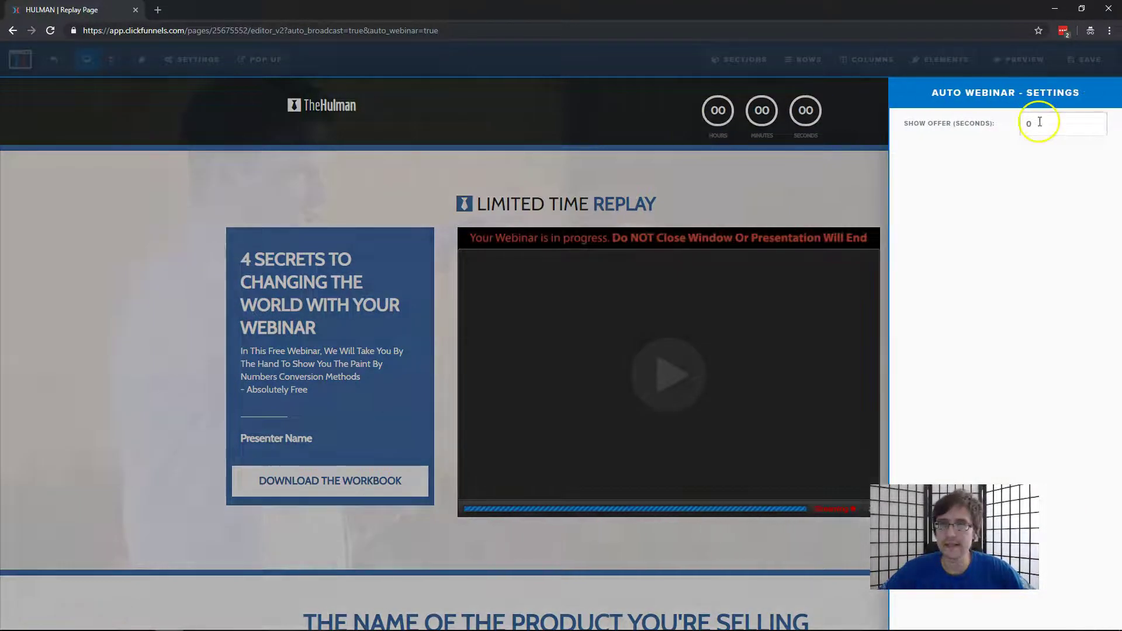
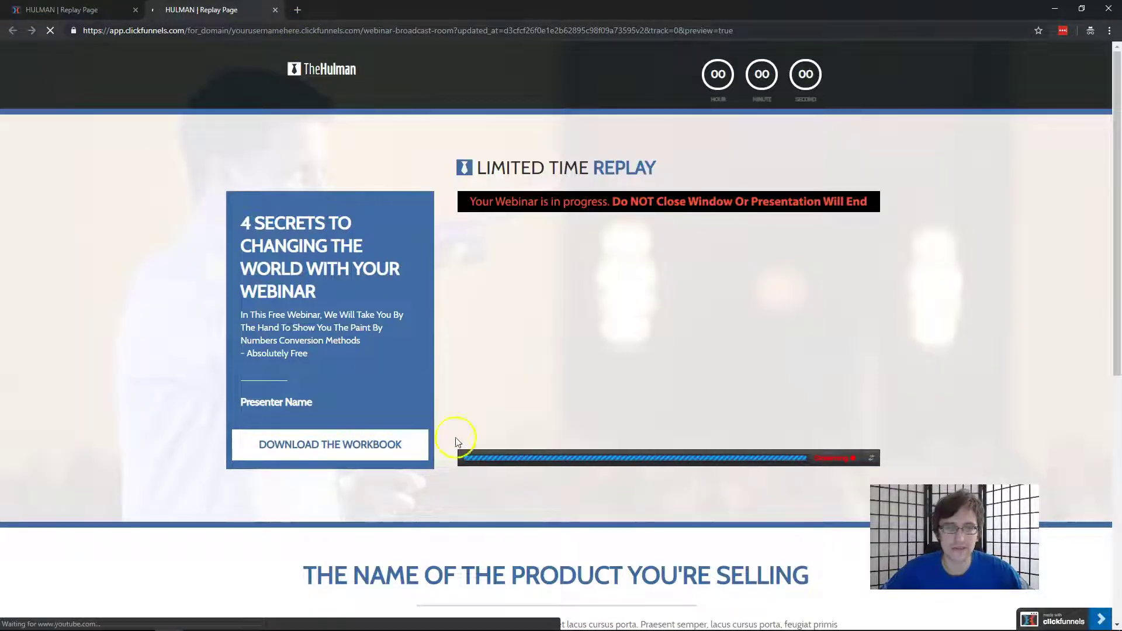
click(277, 10)
- Review the Show Offer value in the webinar settings and exit the page editor
click(210, 57)
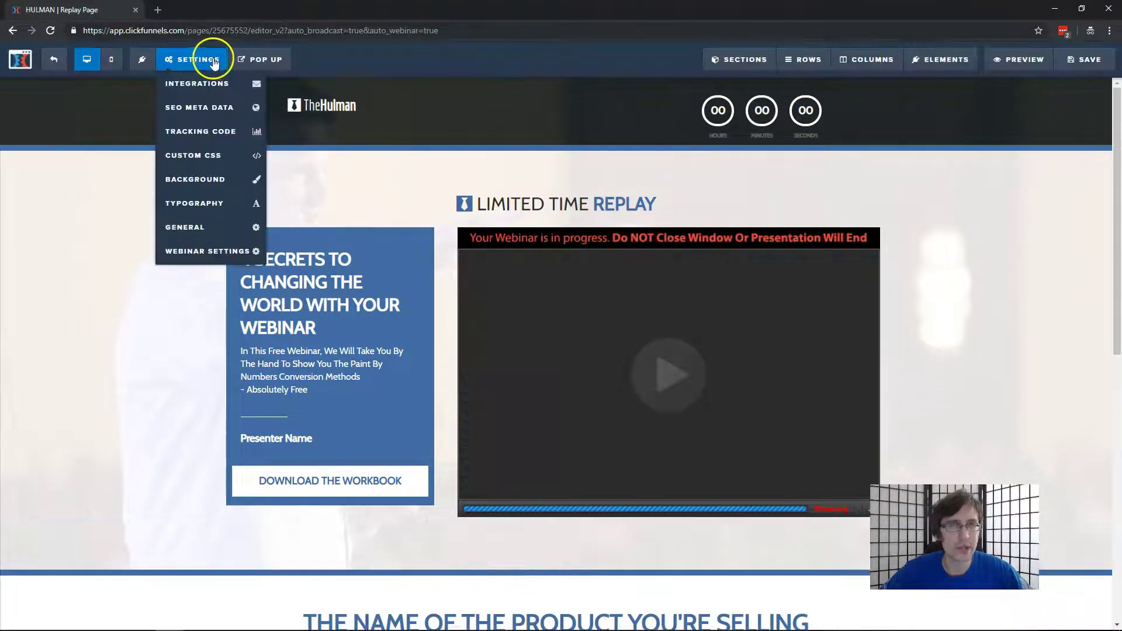
click(188, 251)
double_click(1031, 121)
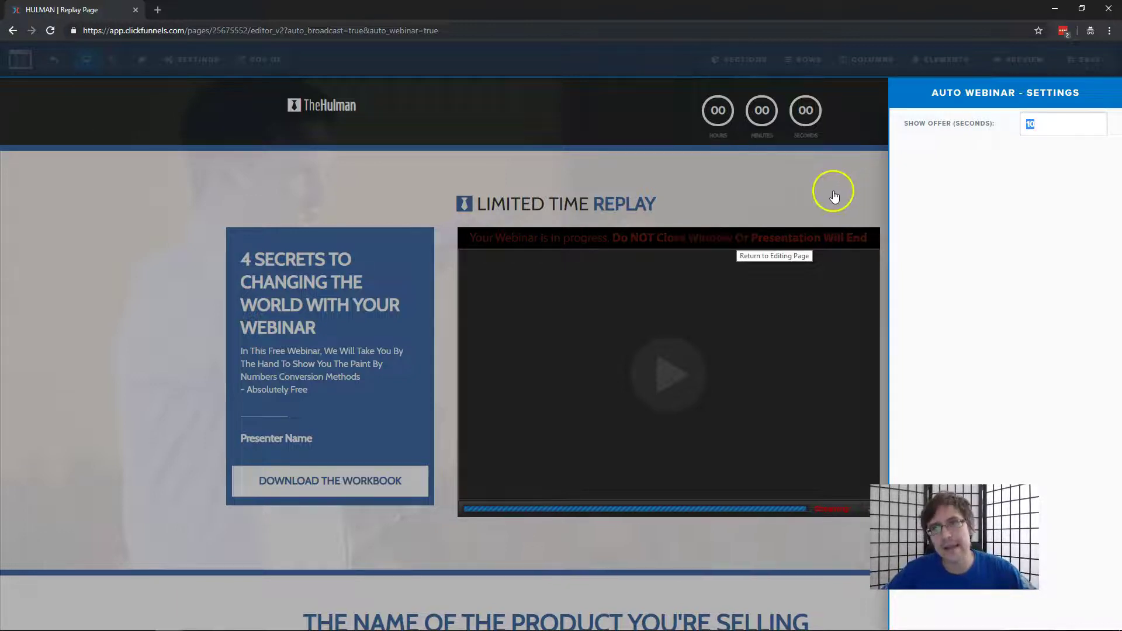
click(759, 200)
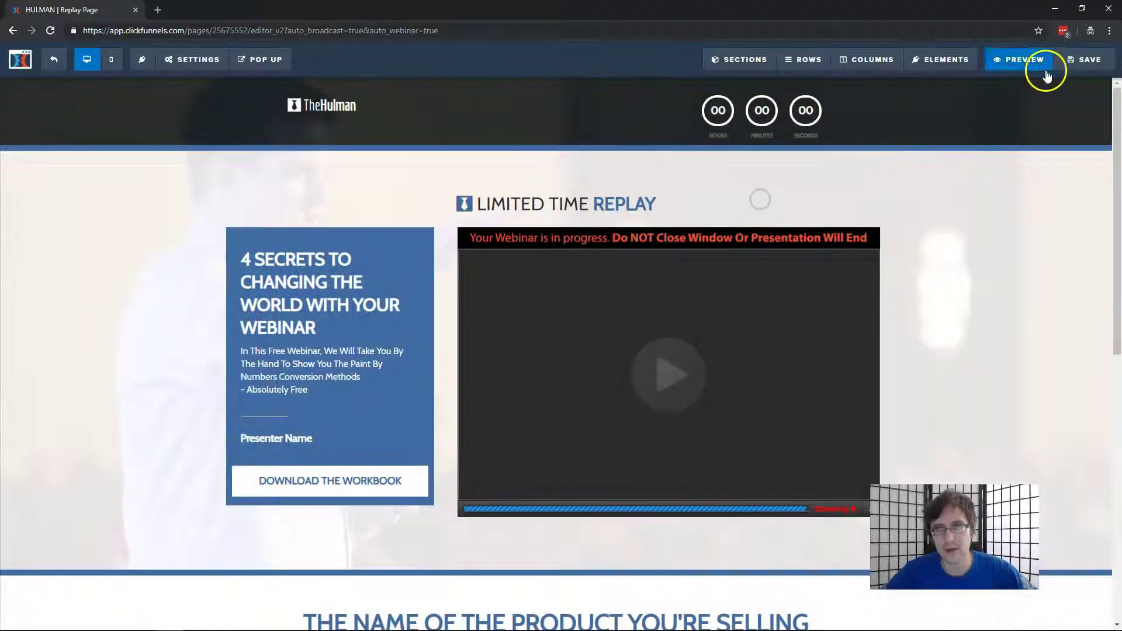
click(53, 59)
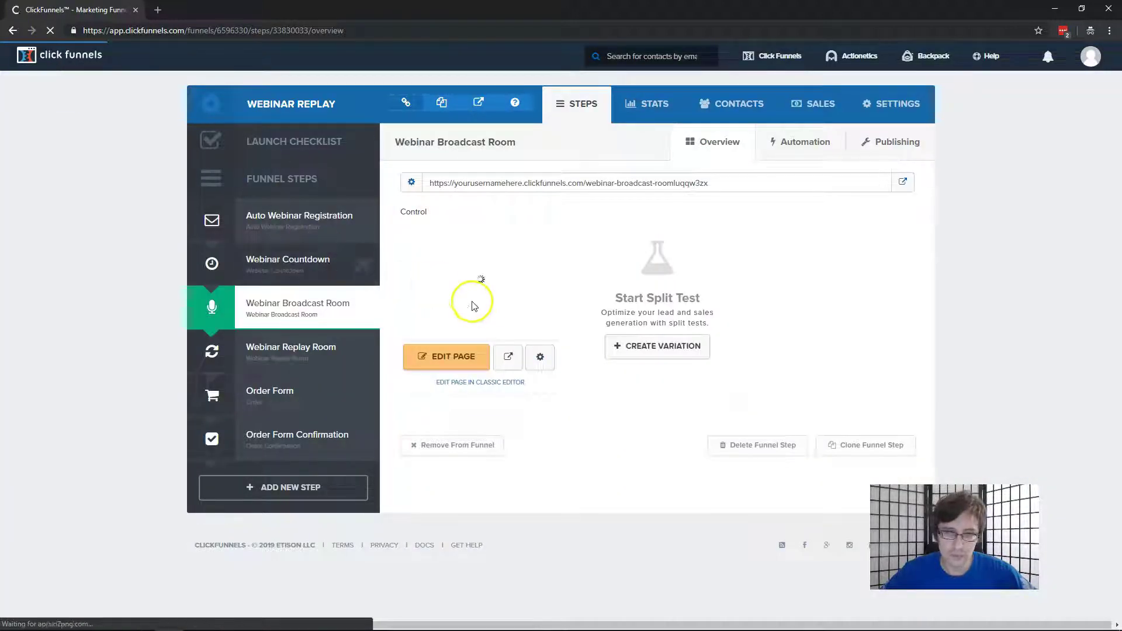
- Review the Webinar Broadcast Room's automation trigger events, from Everyone and Missed Webinar through Purchased
click(811, 147)
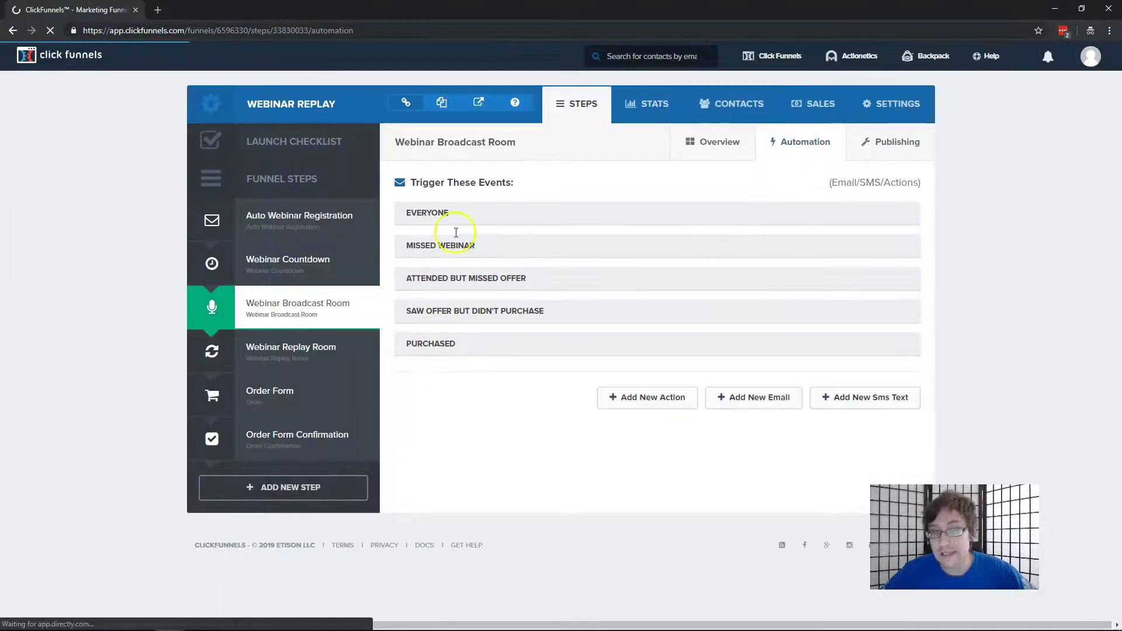
click(449, 212)
double_click(448, 211)
drag(412, 245, 452, 248)
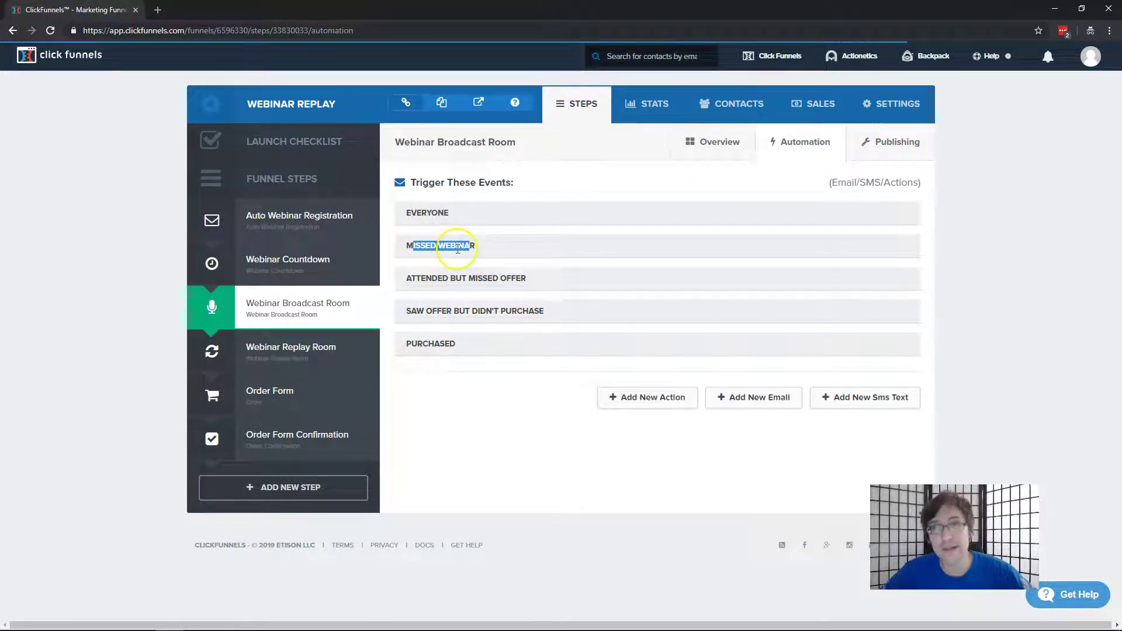
click(412, 278)
drag(481, 276, 514, 276)
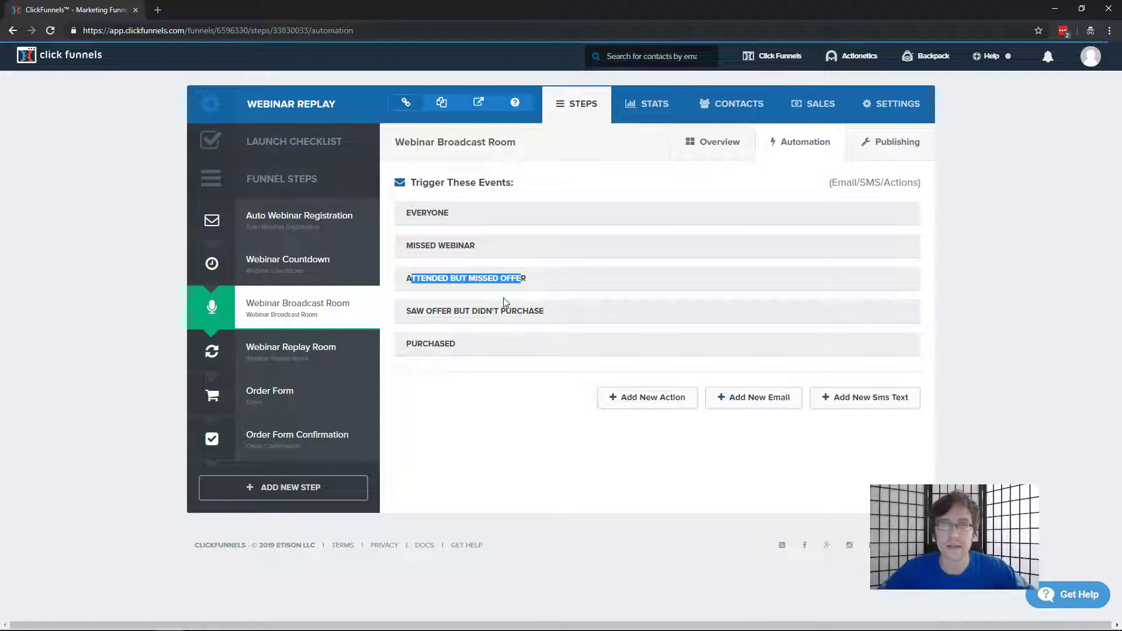
drag(412, 310, 544, 311)
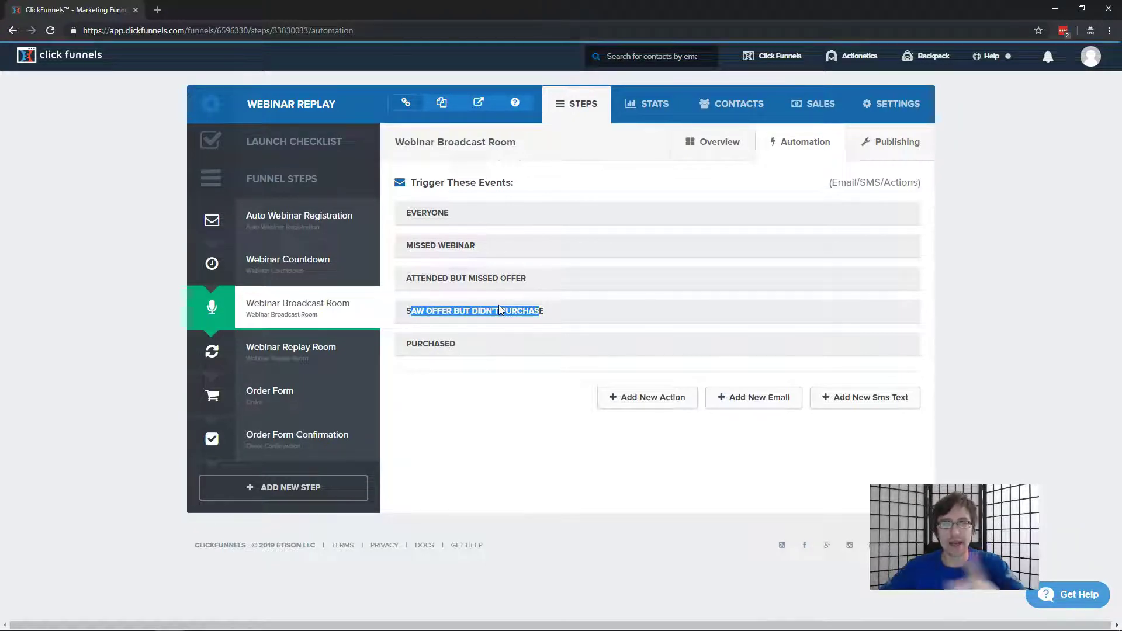
double_click(430, 343)
- Examine the trigger condition options for a new automation email, and close the form without creating the email
click(759, 398)
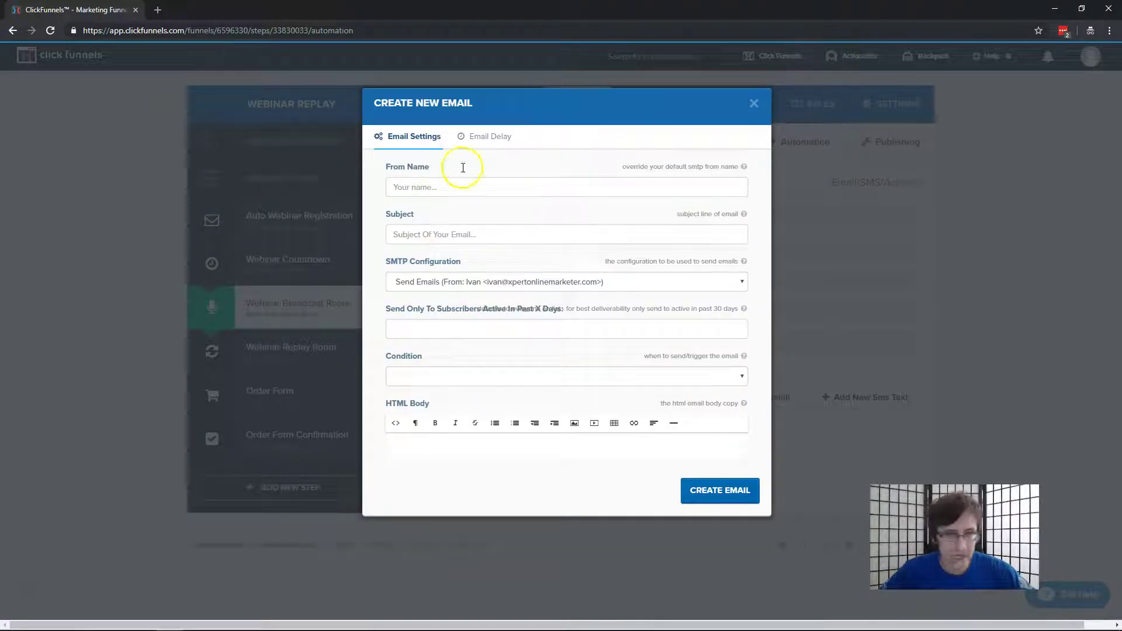
click(436, 377)
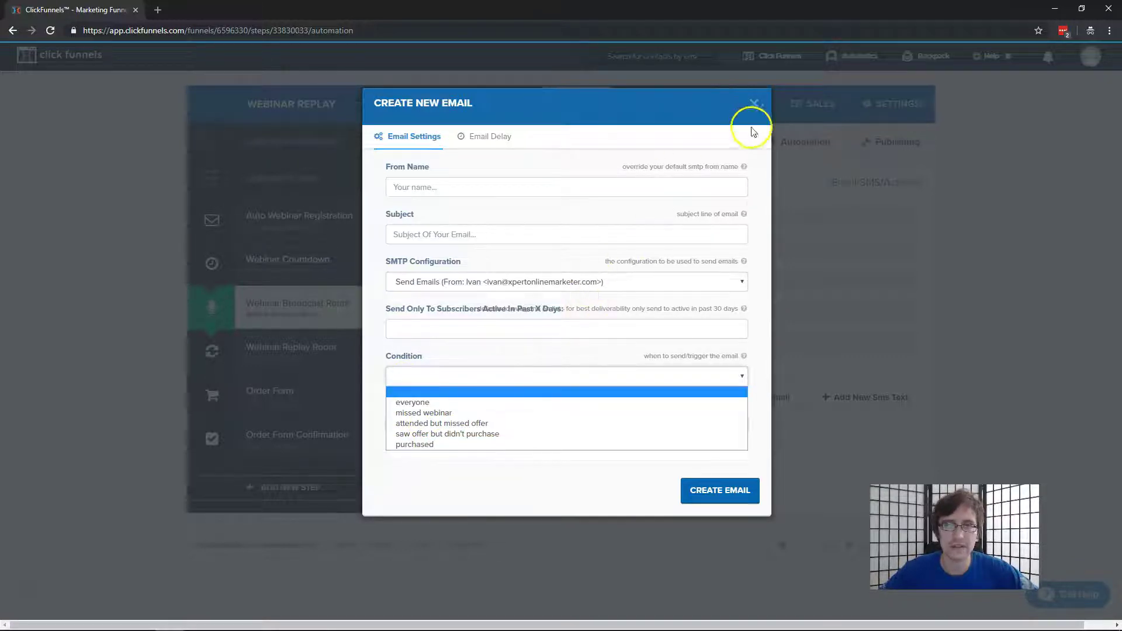
click(753, 103)
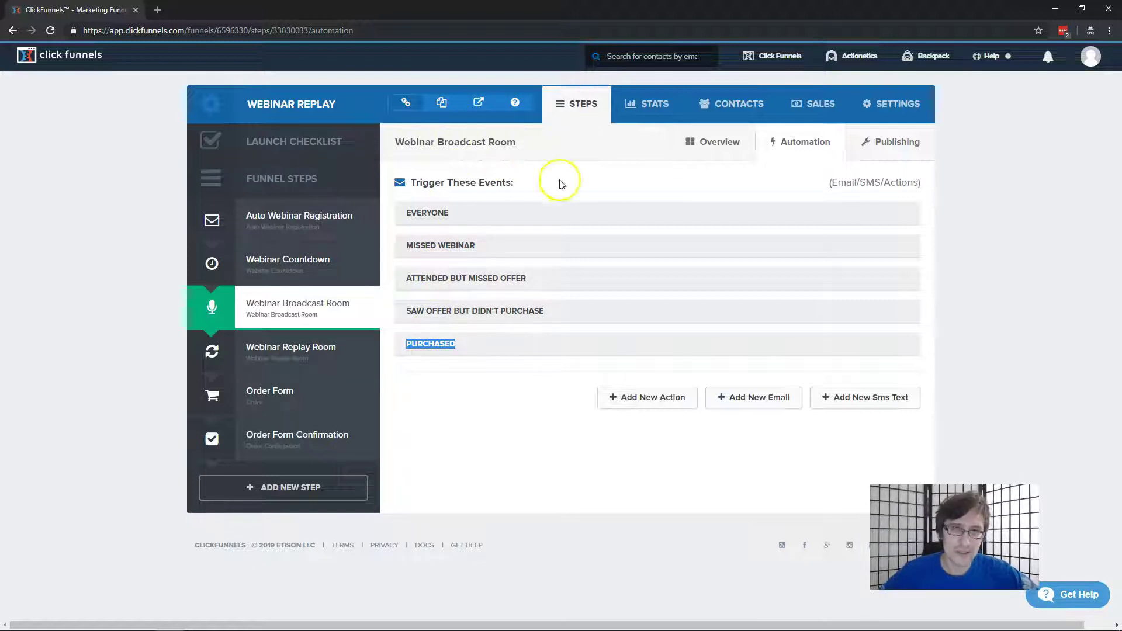
- Open the Order Form funnel step and copy its page URL
click(280, 391)
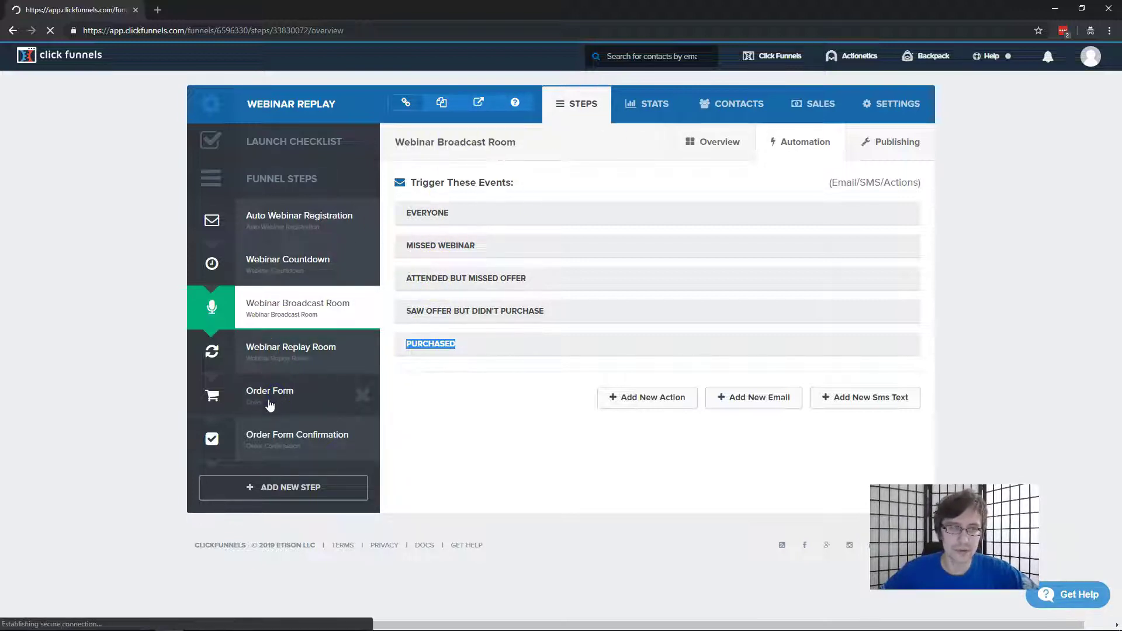
click(551, 183)
key(ctrl+c)
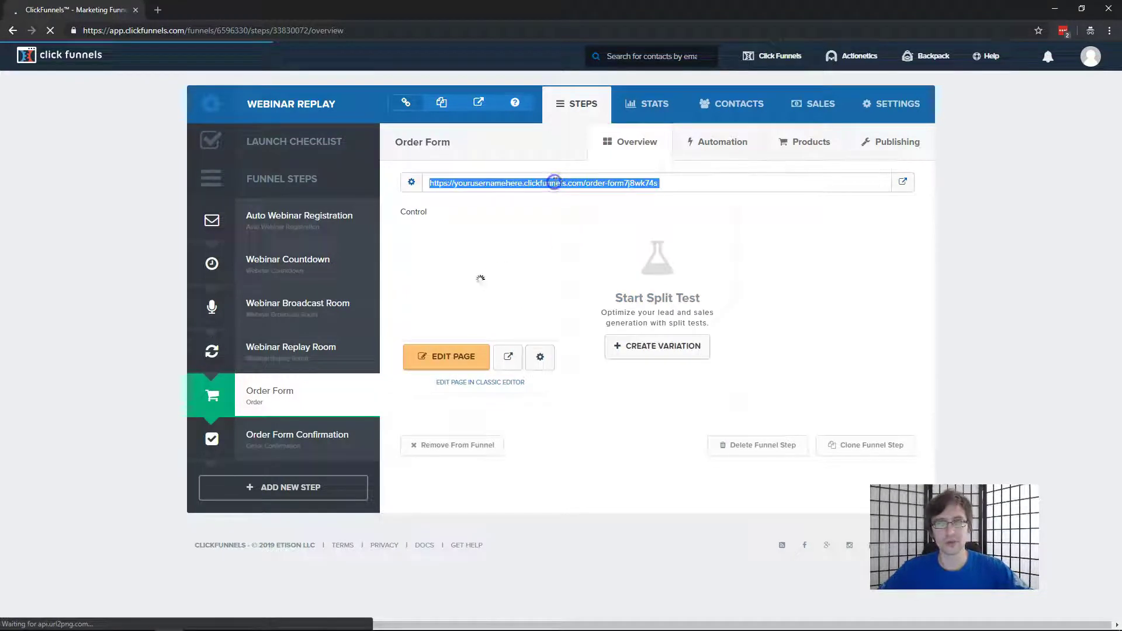
- On the Webinar Broadcast Room page, link the Purchase Now! button to the copied order form URL, save the page and exit the editor
click(265, 308)
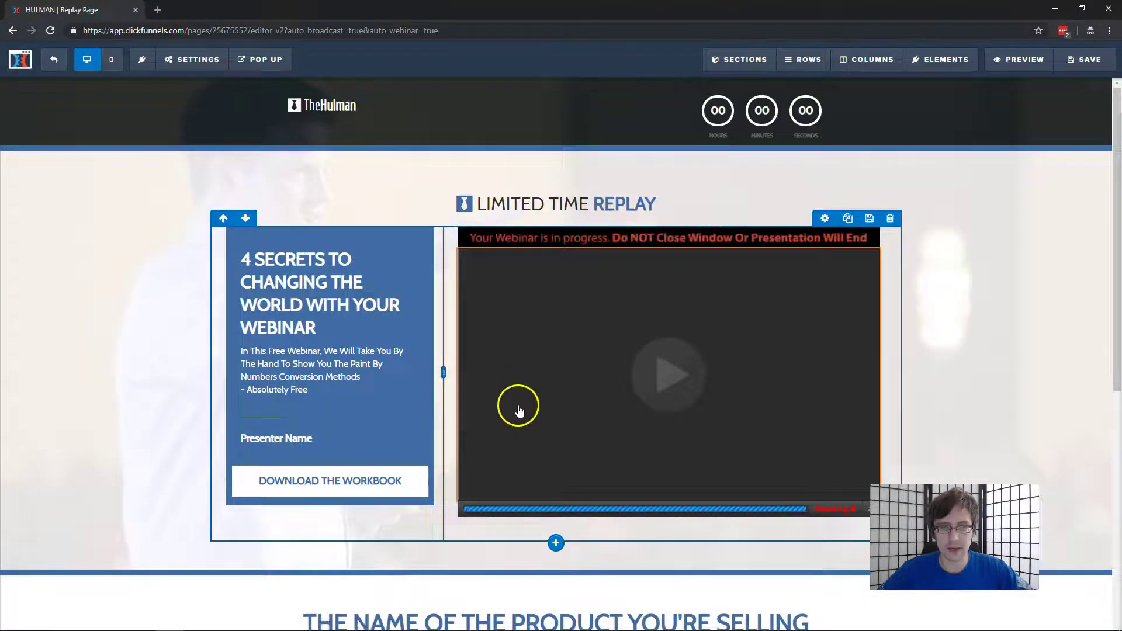
scroll(538, 409, down, 8)
click(566, 503)
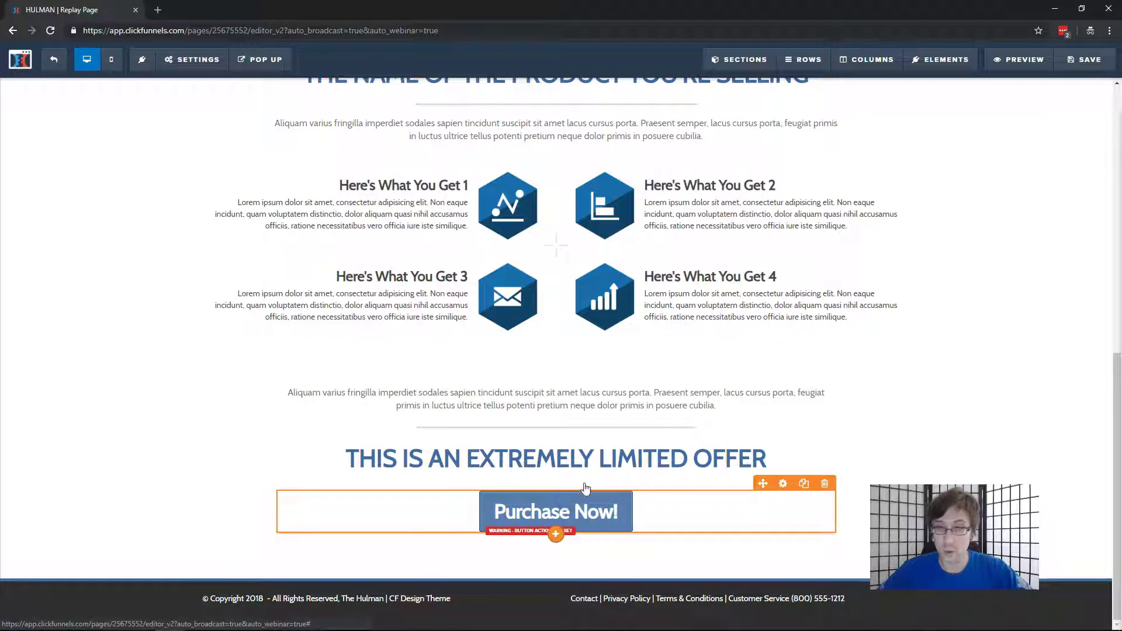
click(1028, 187)
click(935, 241)
key(ctrl+v)
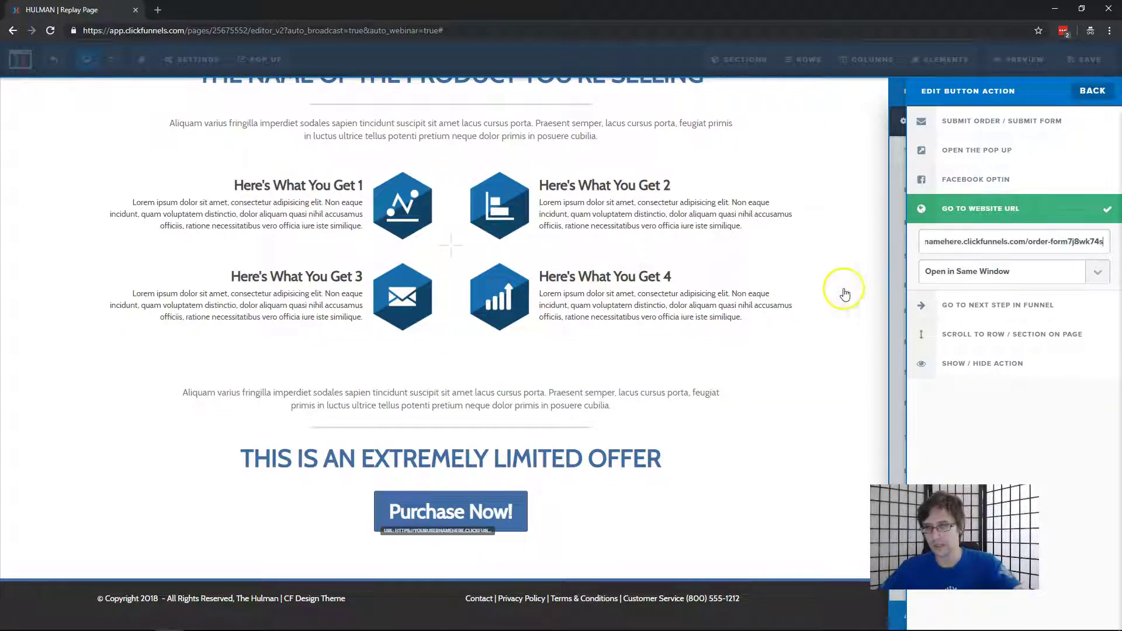
click(1096, 59)
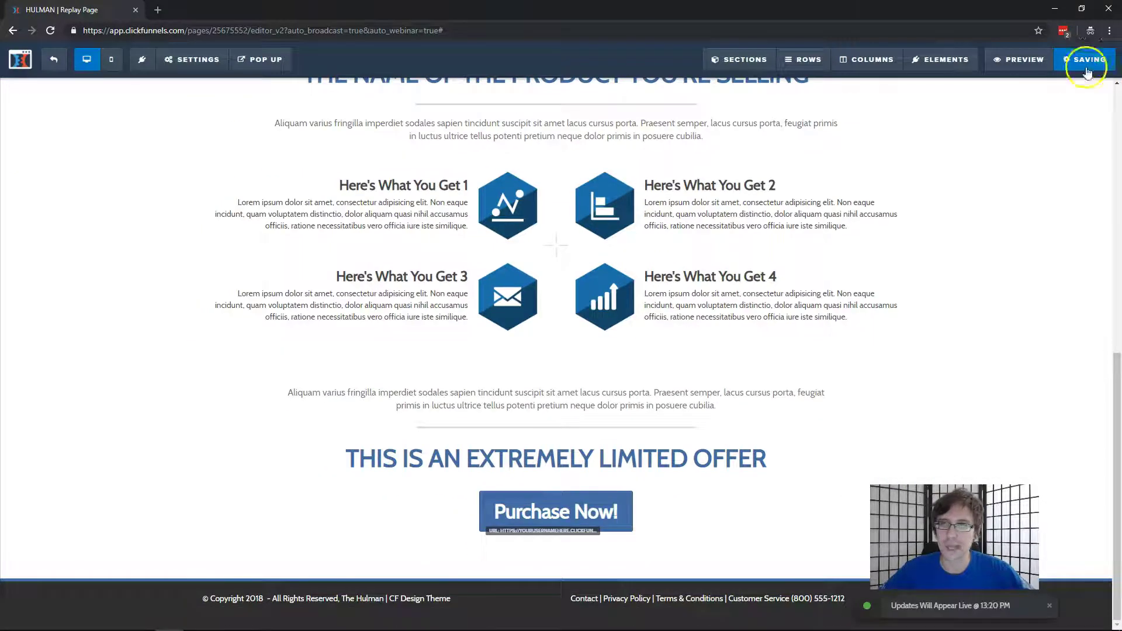
click(61, 64)
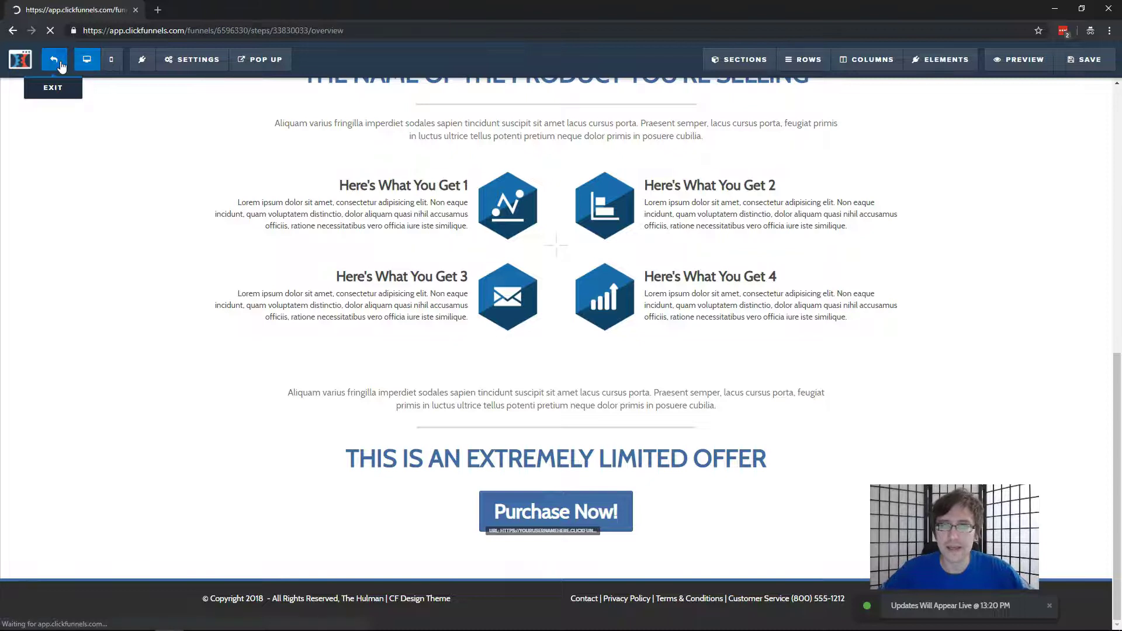
- Review the send delays of the Auto Webinar Registration step's starting-now and reminder automation emails
click(268, 222)
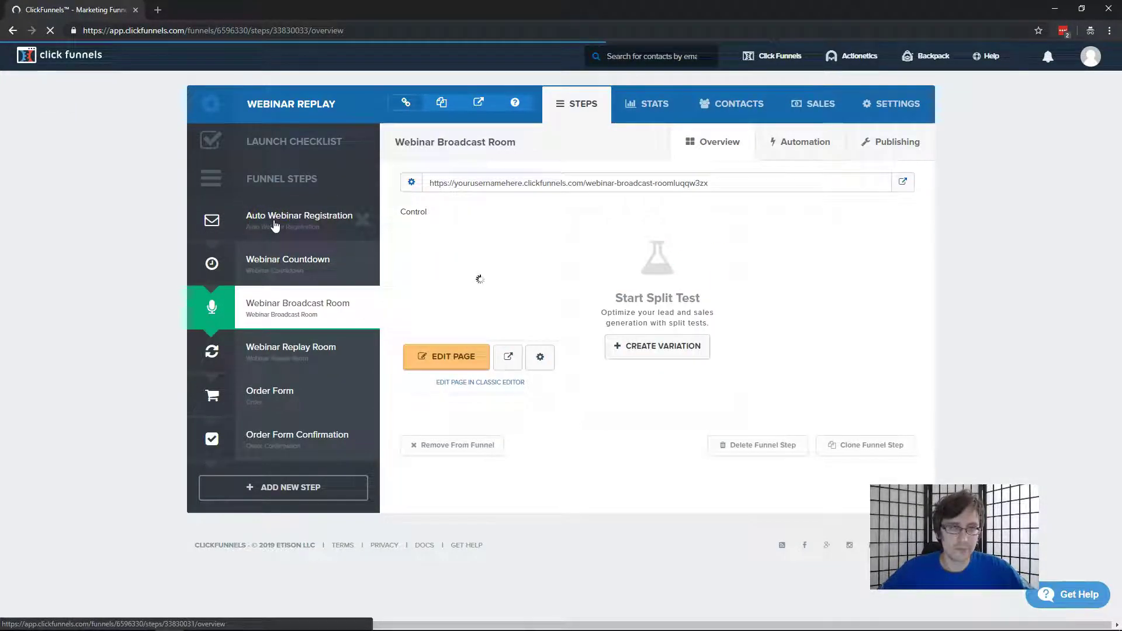
click(281, 224)
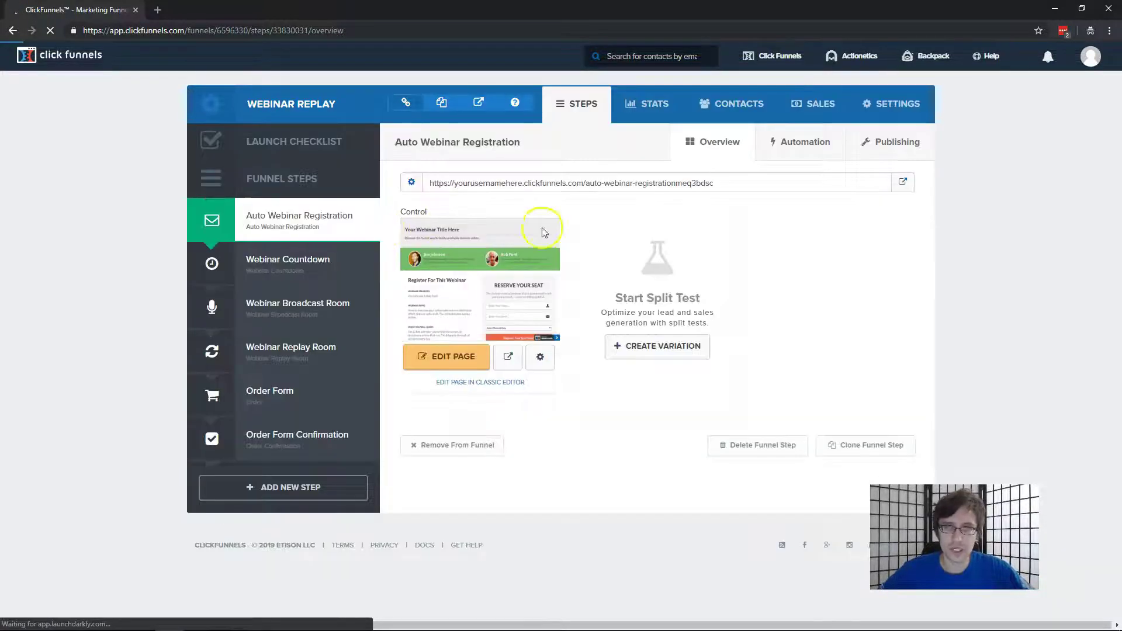
click(792, 153)
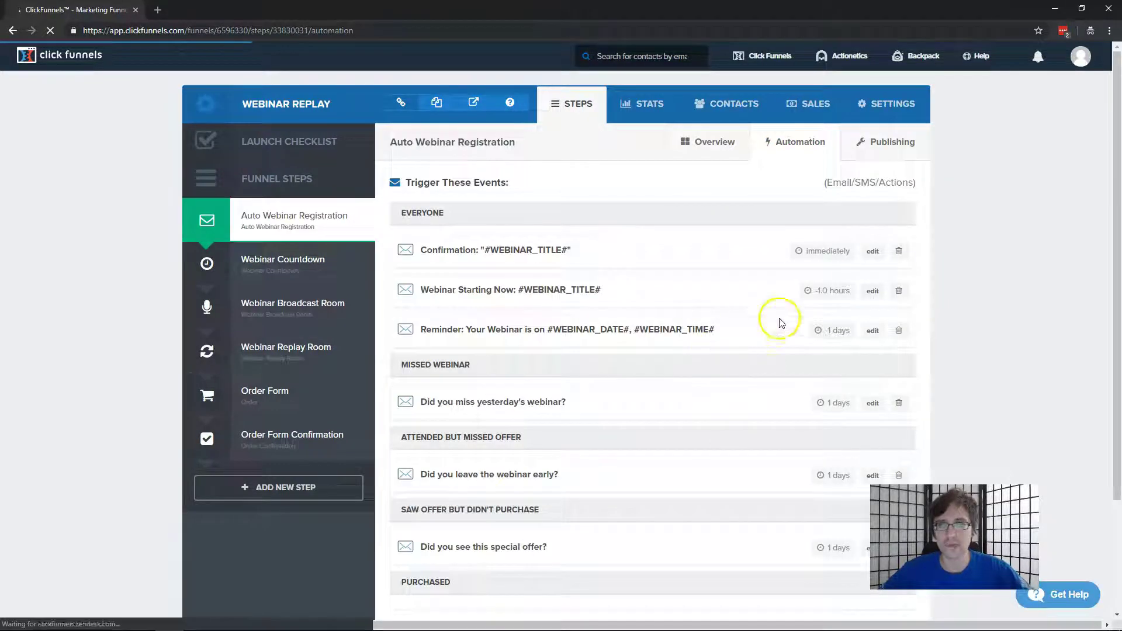
drag(817, 294, 852, 291)
click(831, 329)
drag(830, 329, 850, 325)
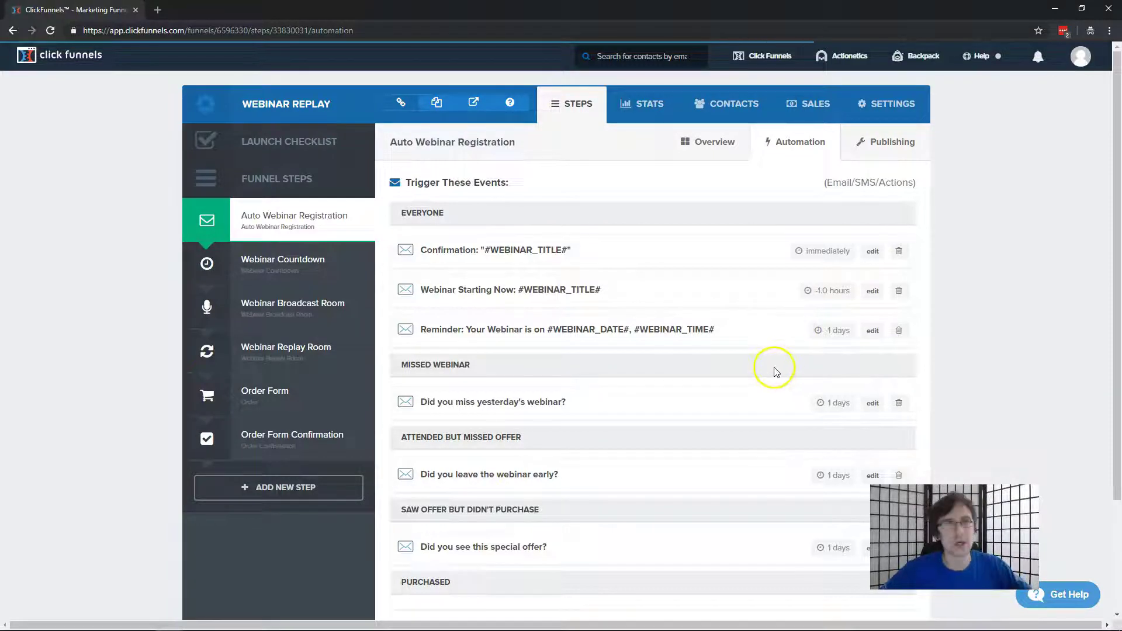
click(817, 298)
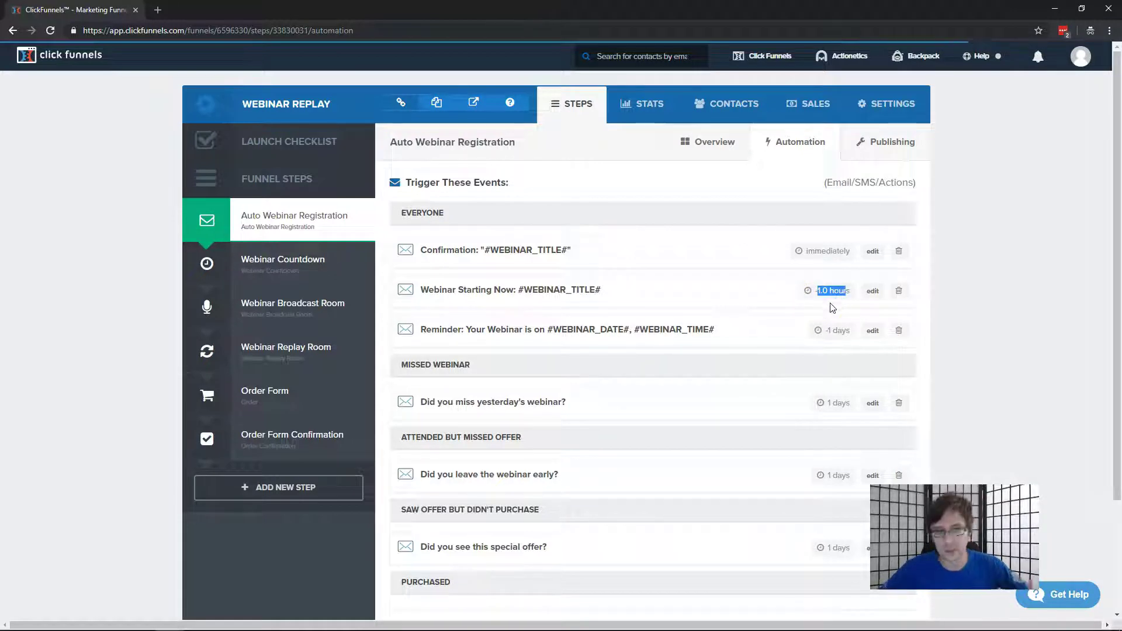
- Set Delay Hours to -0.5 for the "Webinar Starting Now" email and update the email
click(874, 297)
click(455, 138)
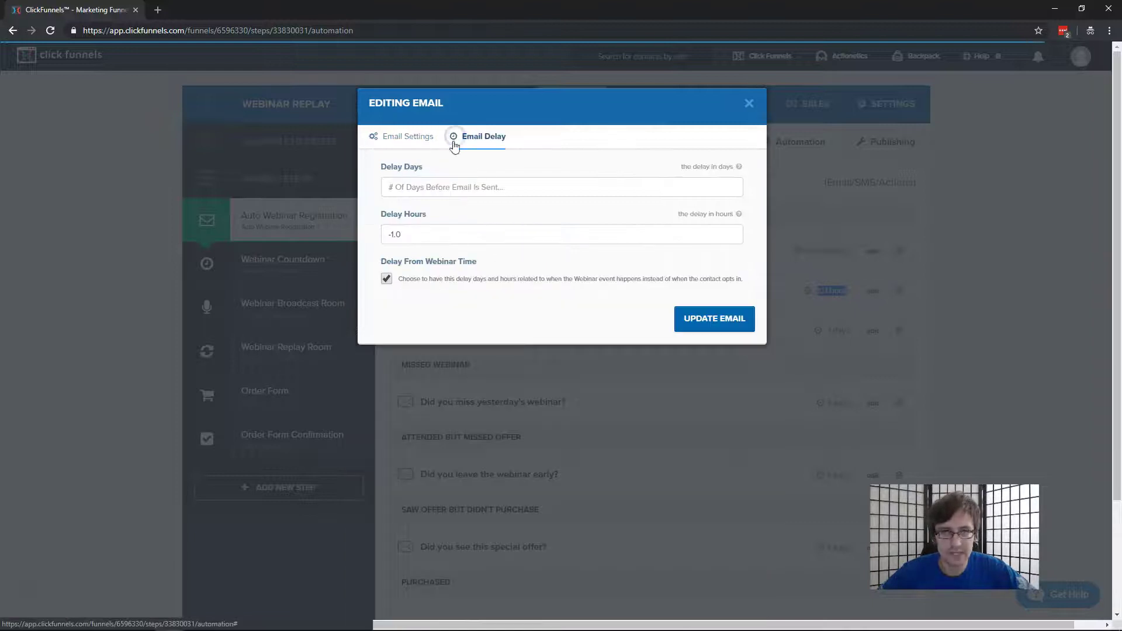
drag(413, 235, 375, 239)
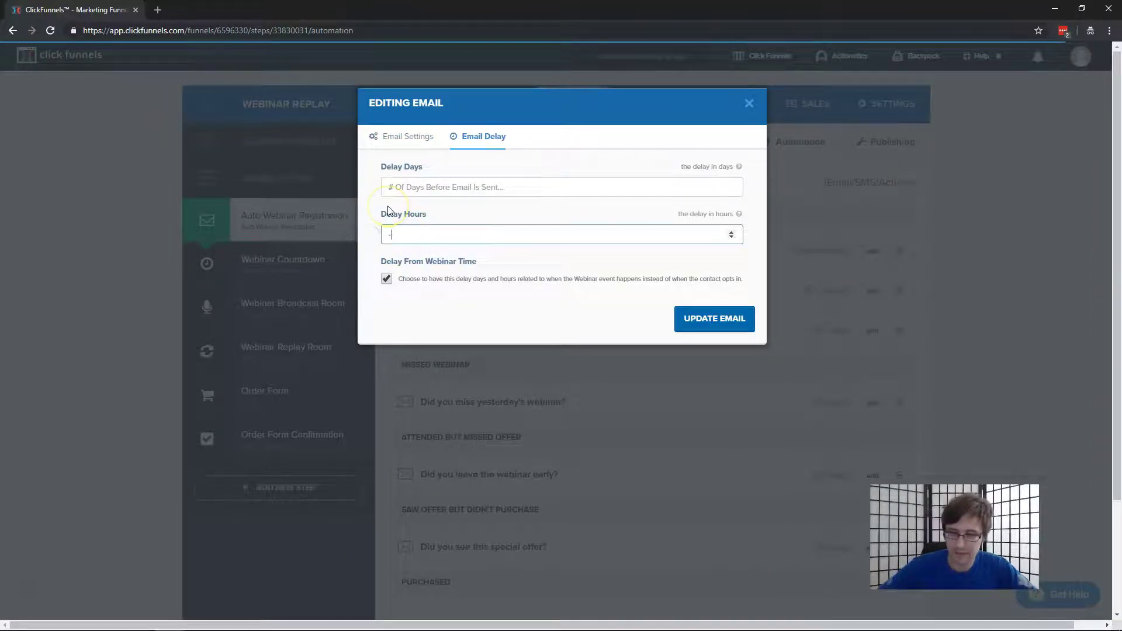
click(687, 321)
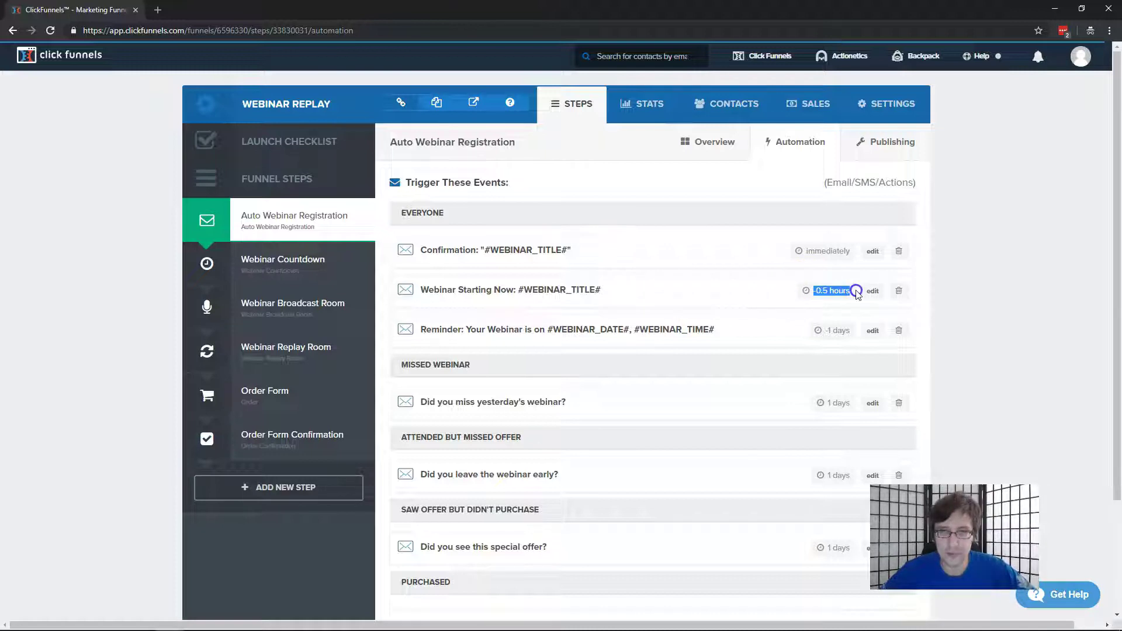
click(689, 283)
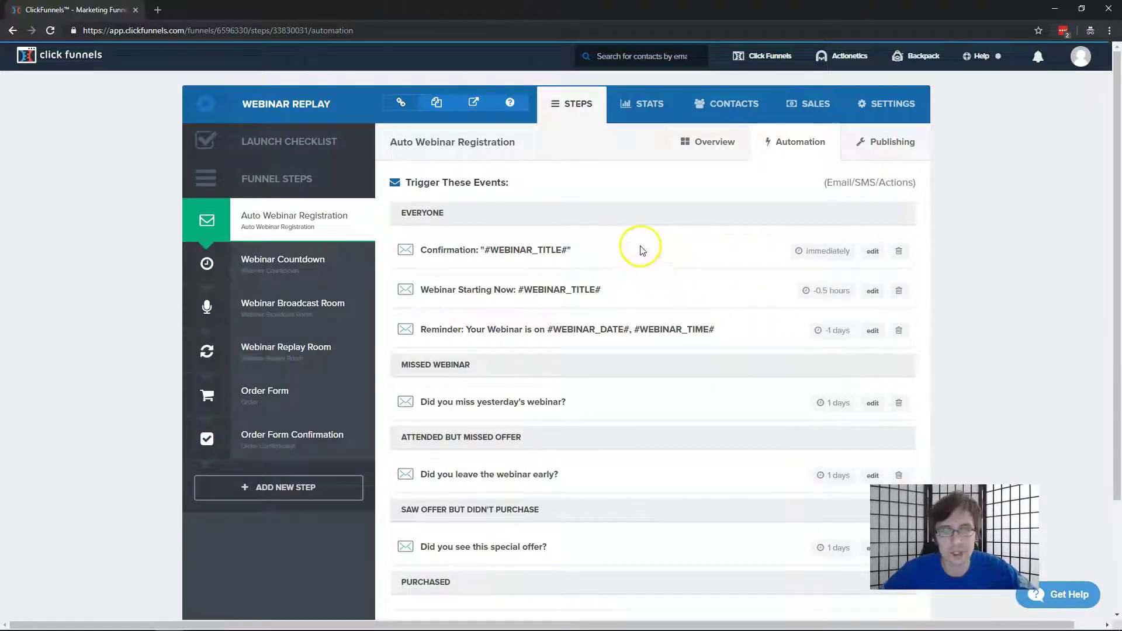
- Review the remaining registration automation emails and the Order Form step, and return to the Auto Webinar Registration overview
scroll(672, 283, down, 2)
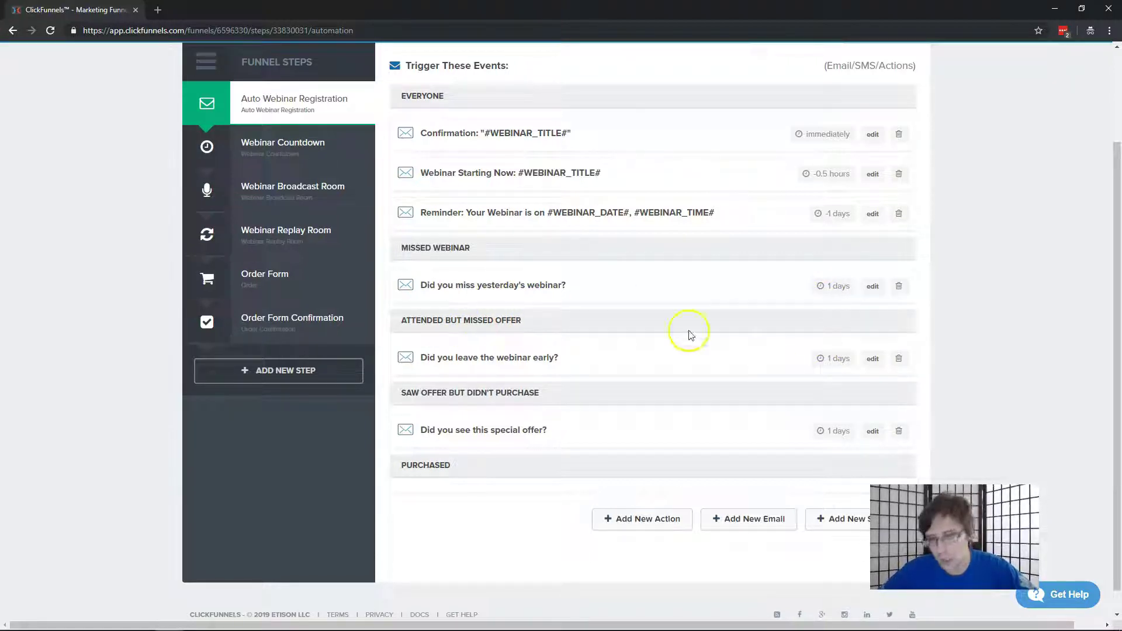
scroll(550, 339, up, 2)
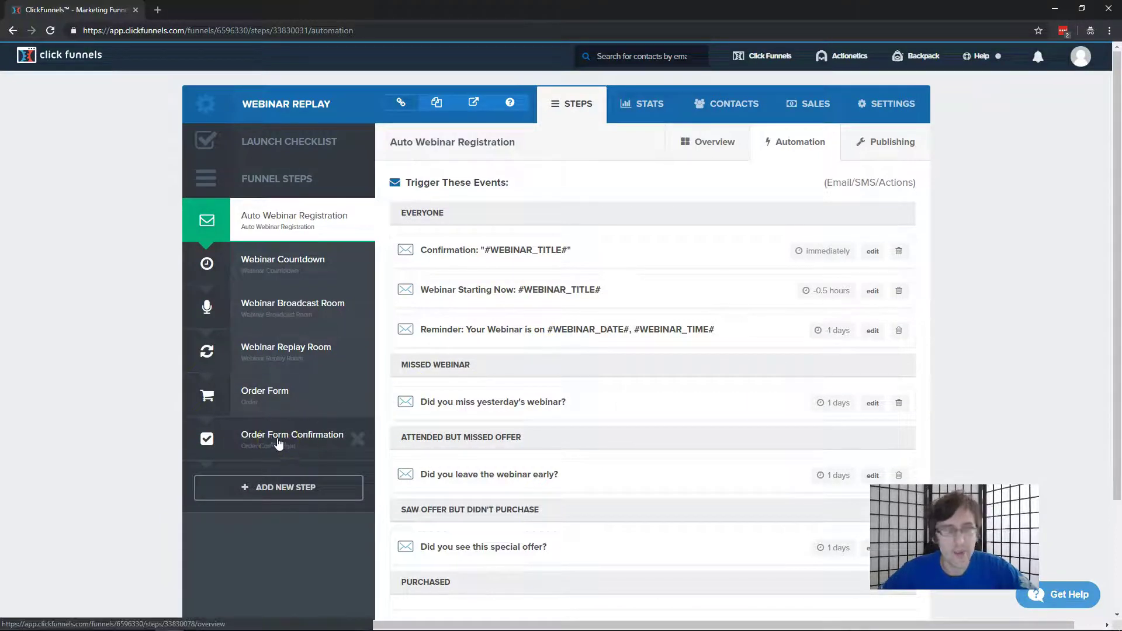
click(284, 406)
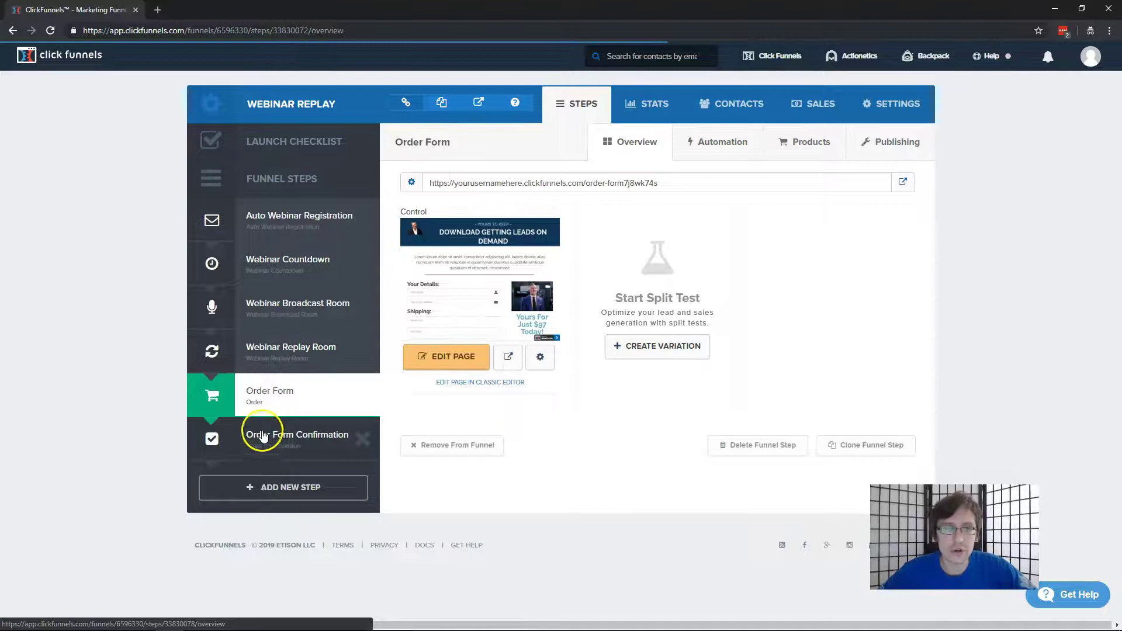
click(282, 227)
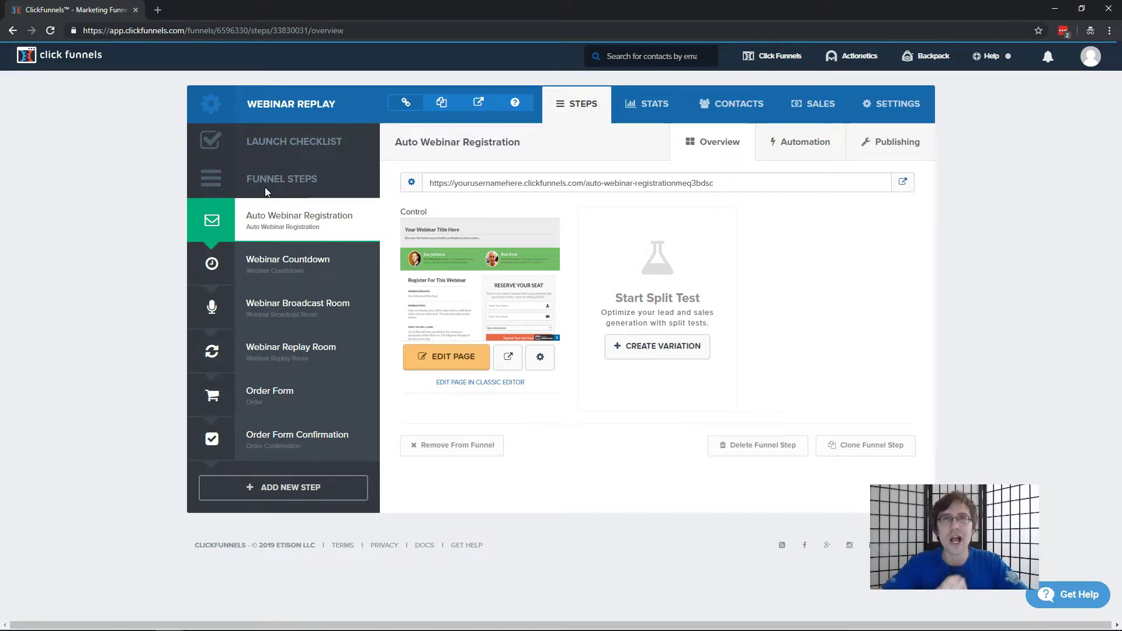
click(95, 453)
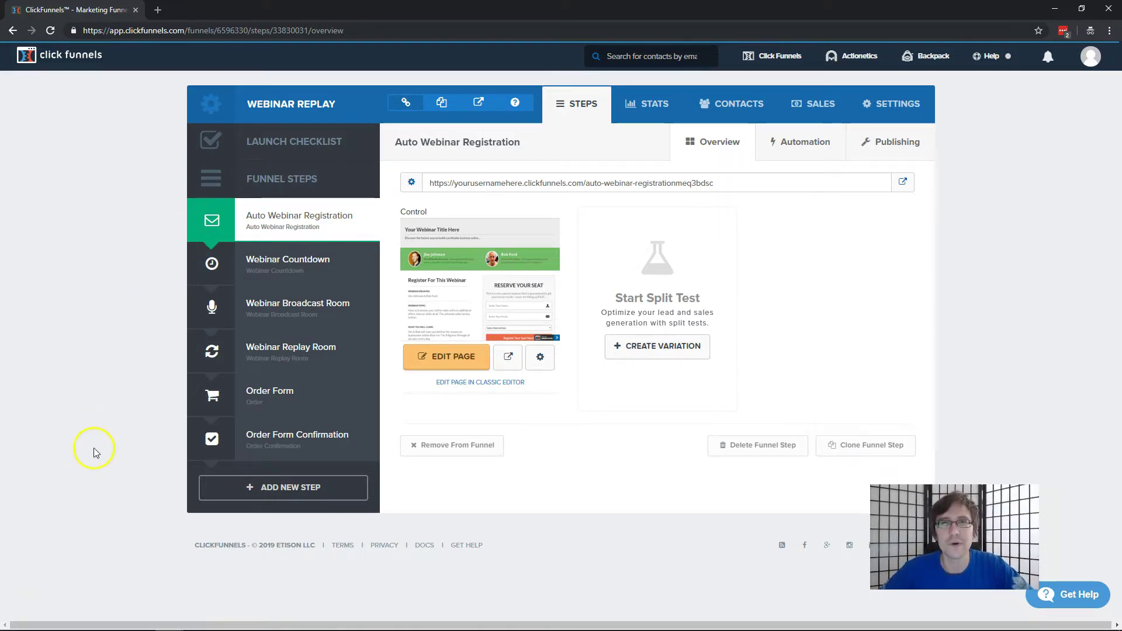